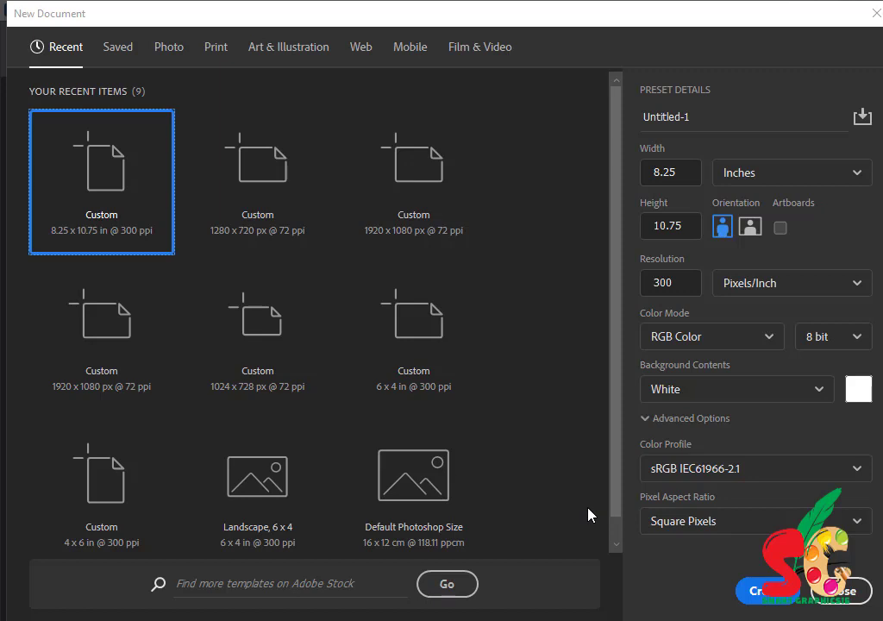
- Name the new document 'beauty salon' and size it 3000 × 1000 pixels at 300 ppi
left_click_drag(701, 119, 638, 122)
type("bea")
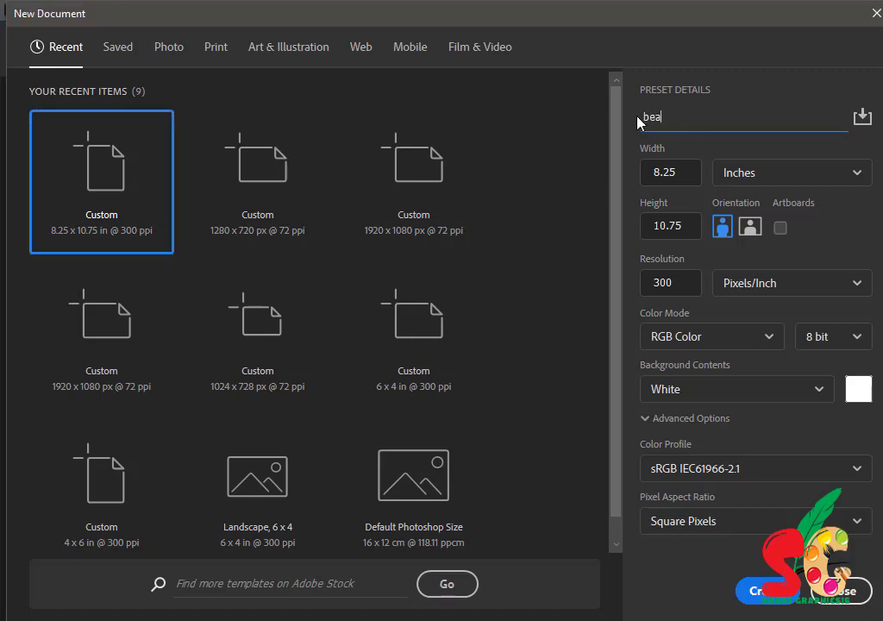
type("uty salon")
left_click(781, 176)
left_click(729, 205)
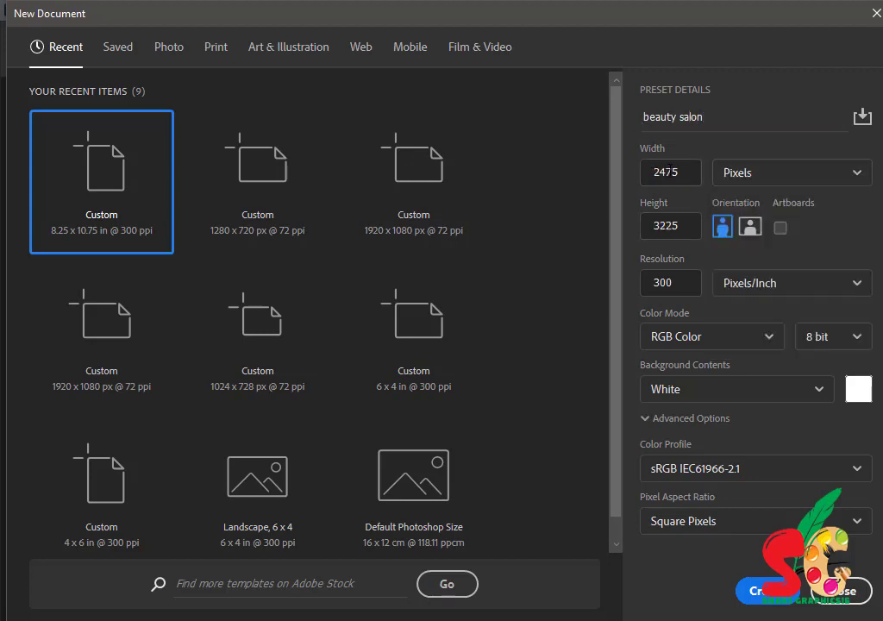
double_click(670, 170)
type("3000")
double_click(682, 230)
type("1000")
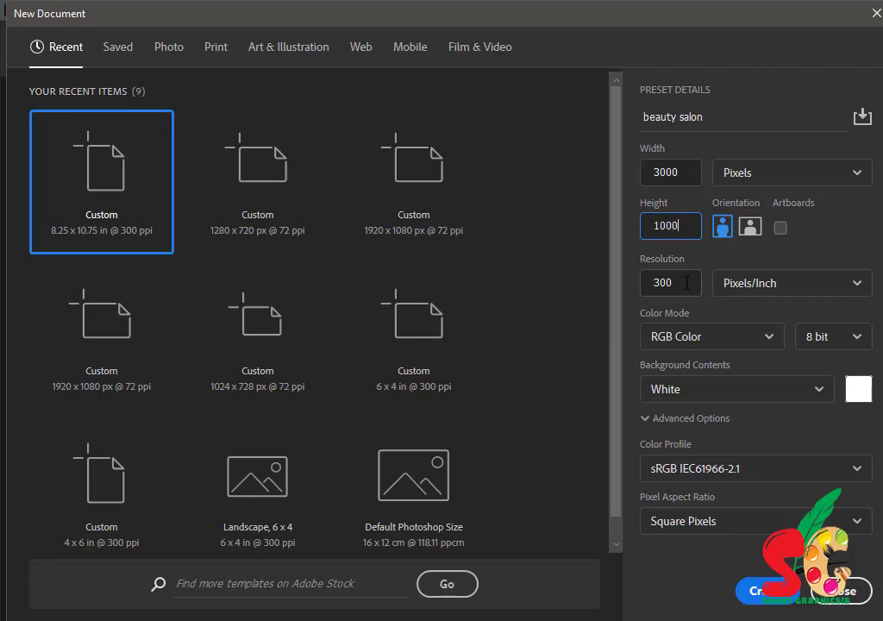
- Create the document and draw a rectangle covering the whole canvas
left_click(756, 591)
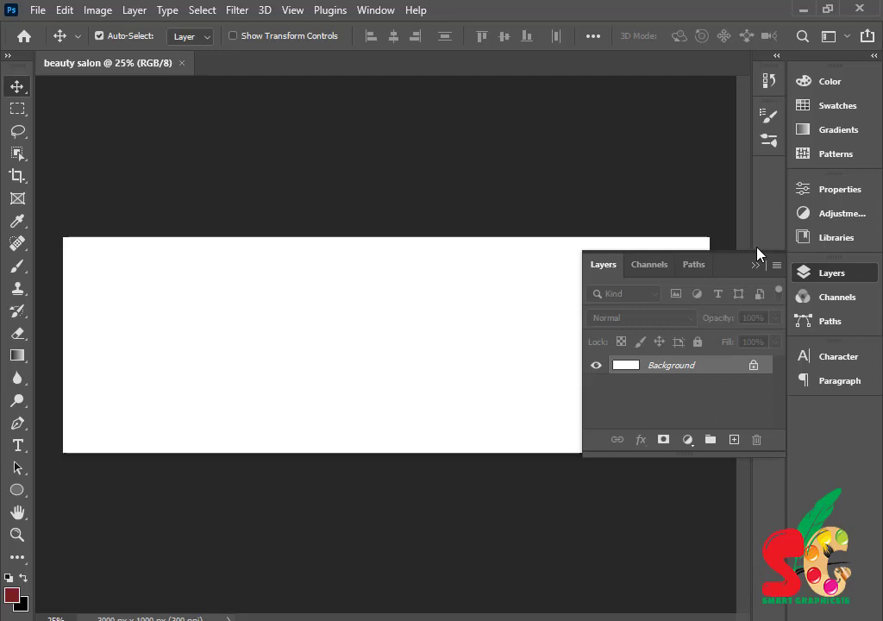
left_click(757, 265)
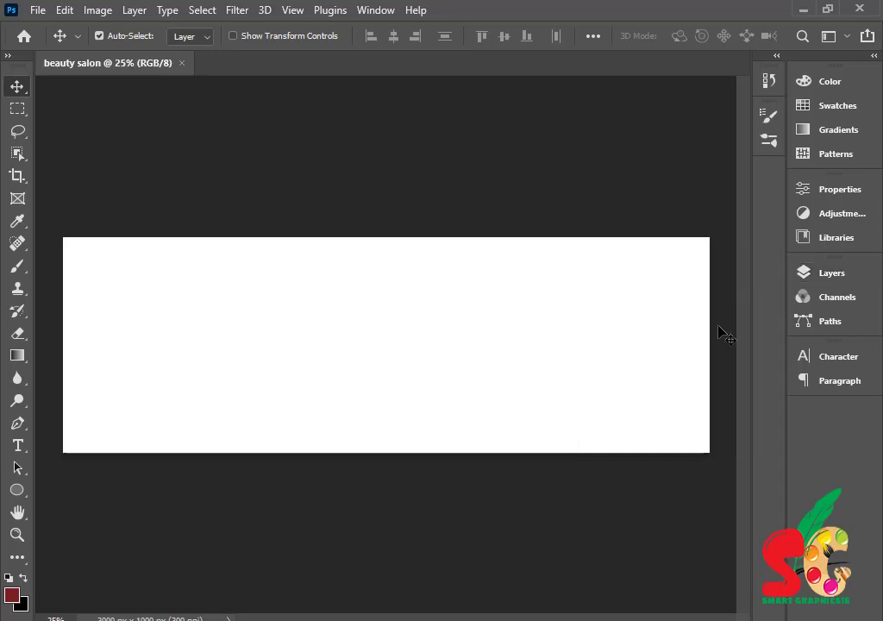
left_click_drag(17, 489, 65, 492)
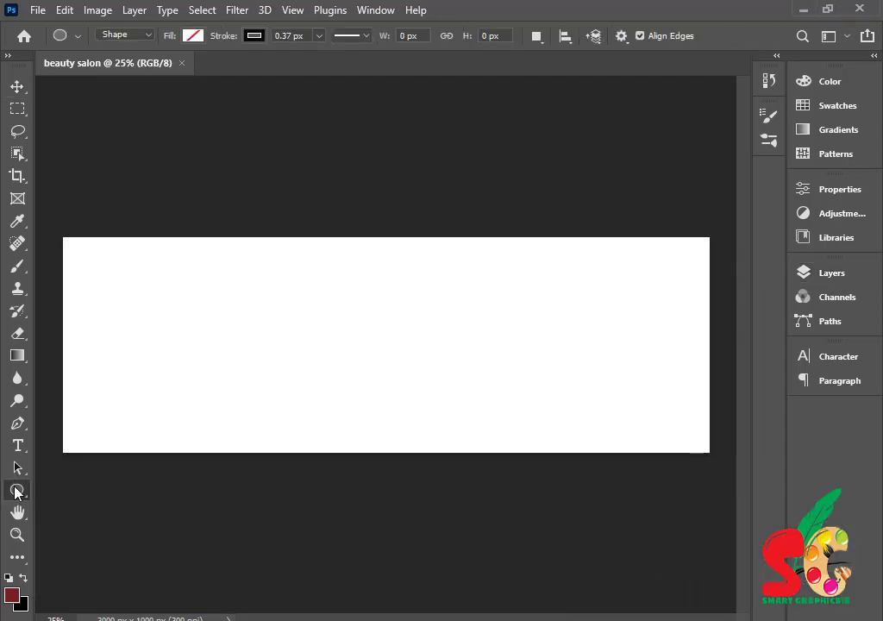
left_click_drag(17, 491, 89, 489)
left_click_drag(60, 228, 718, 461)
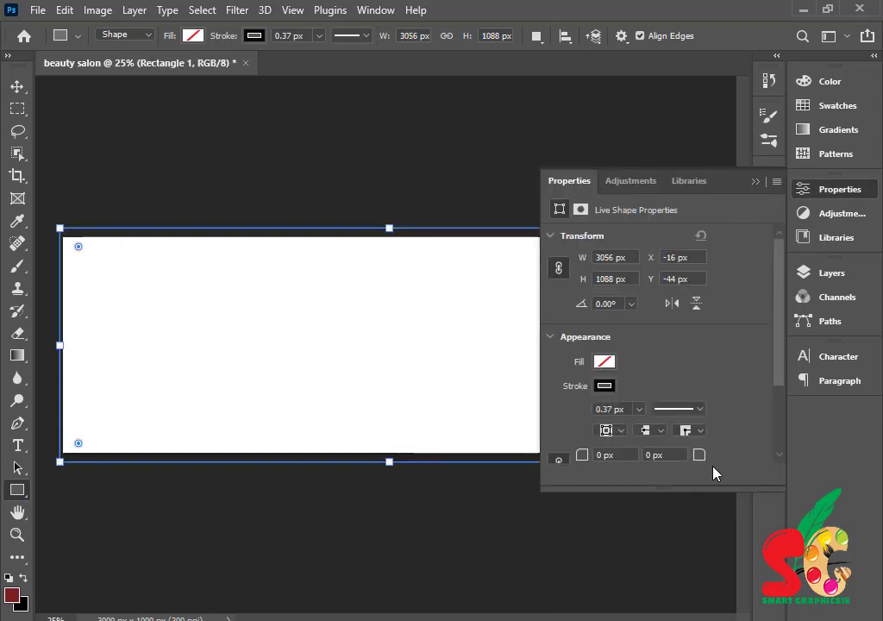
- Give the rectangle no outline and a purple fill
left_click(604, 386)
left_click(570, 367)
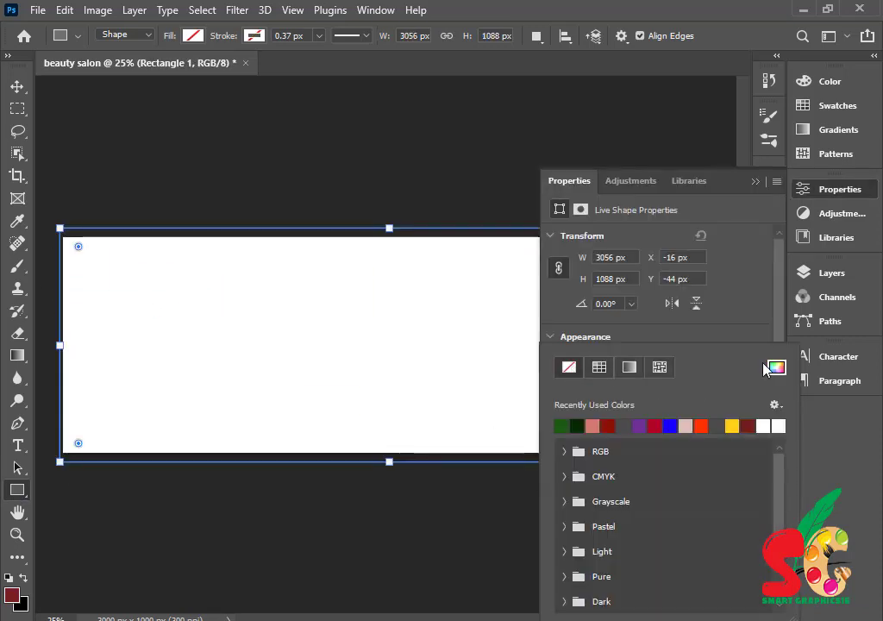
left_click(730, 335)
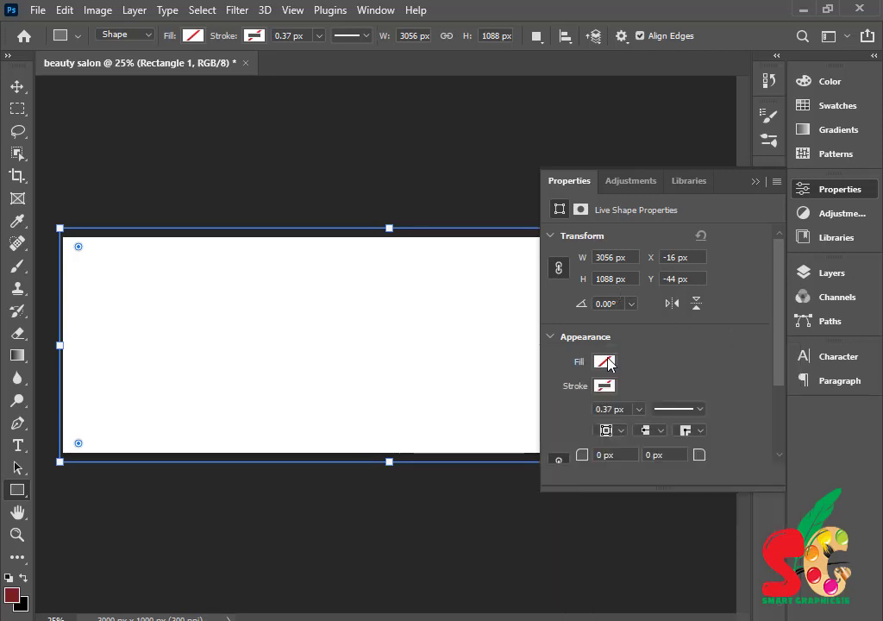
left_click(606, 361)
left_click(639, 424)
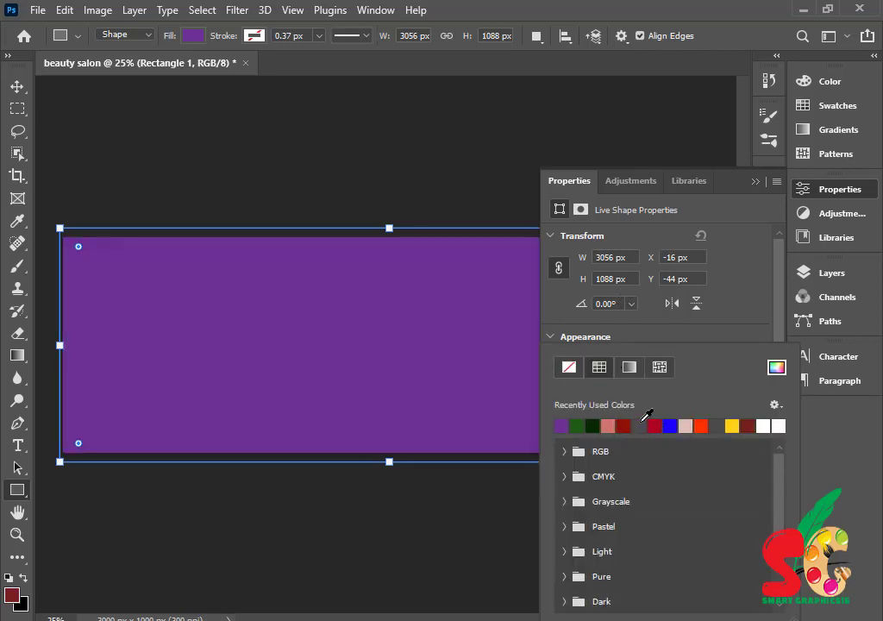
left_click(742, 231)
left_click(755, 184)
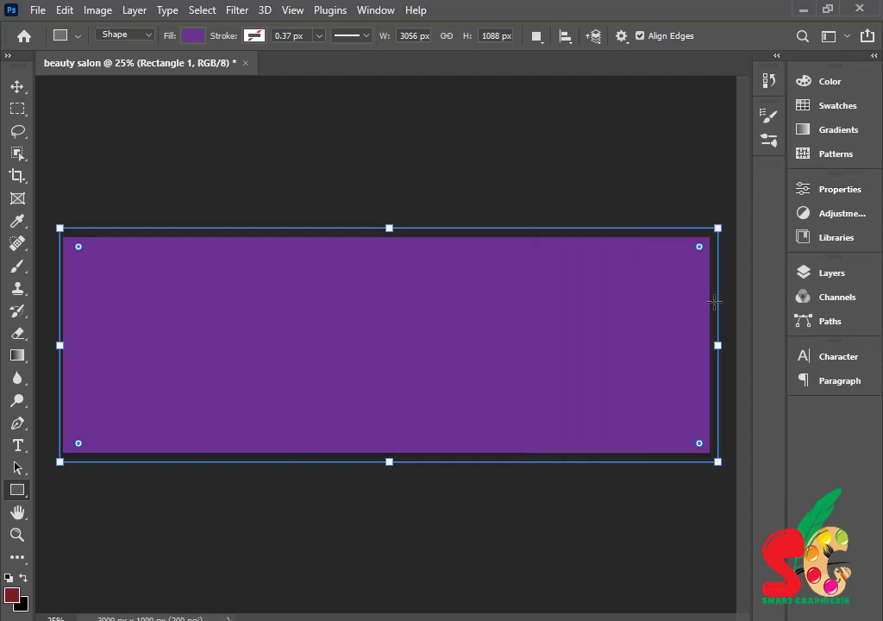
left_click(19, 355)
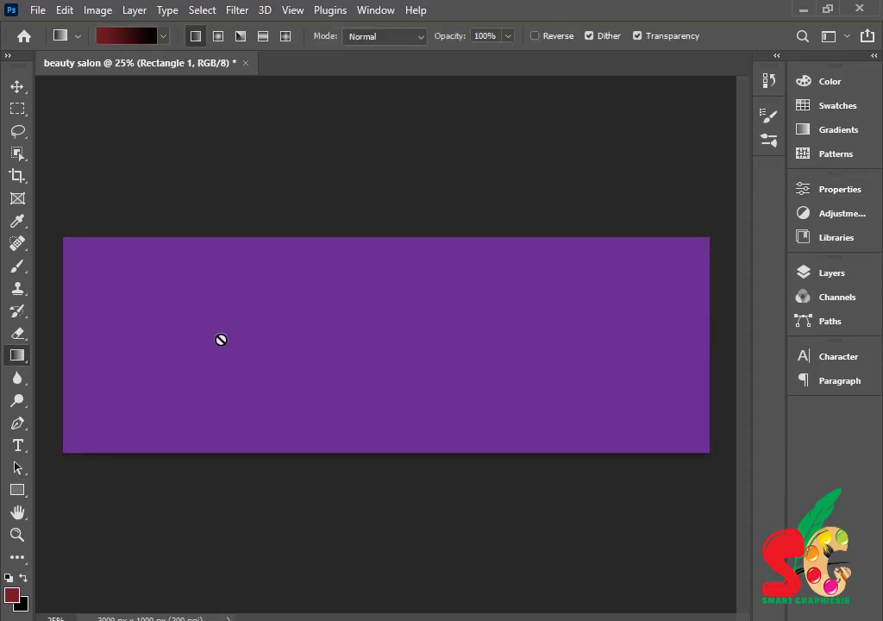
- Add a Gradient Overlay style to the Rectangle 1 layer
left_click(829, 273)
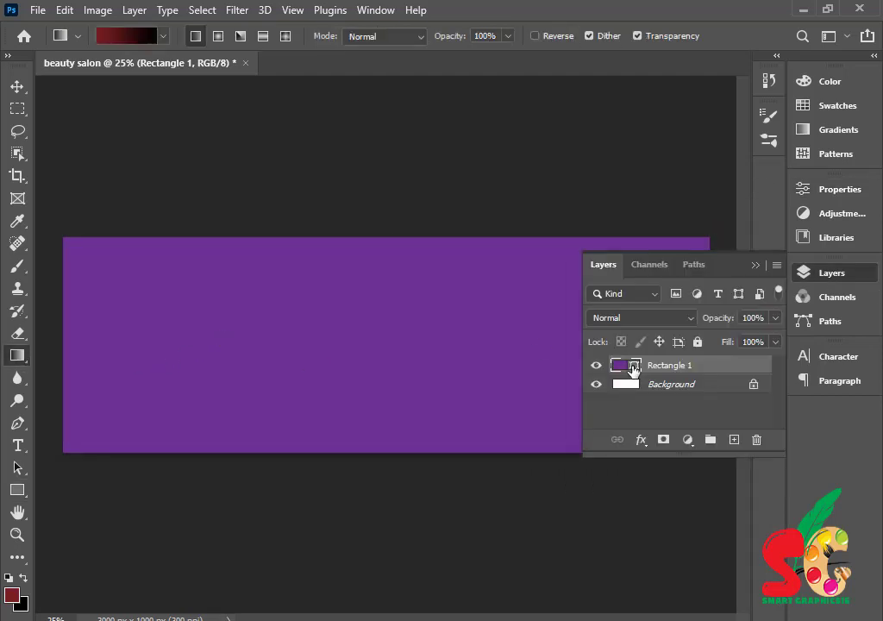
double_click(633, 366)
left_click(817, 285)
double_click(754, 373)
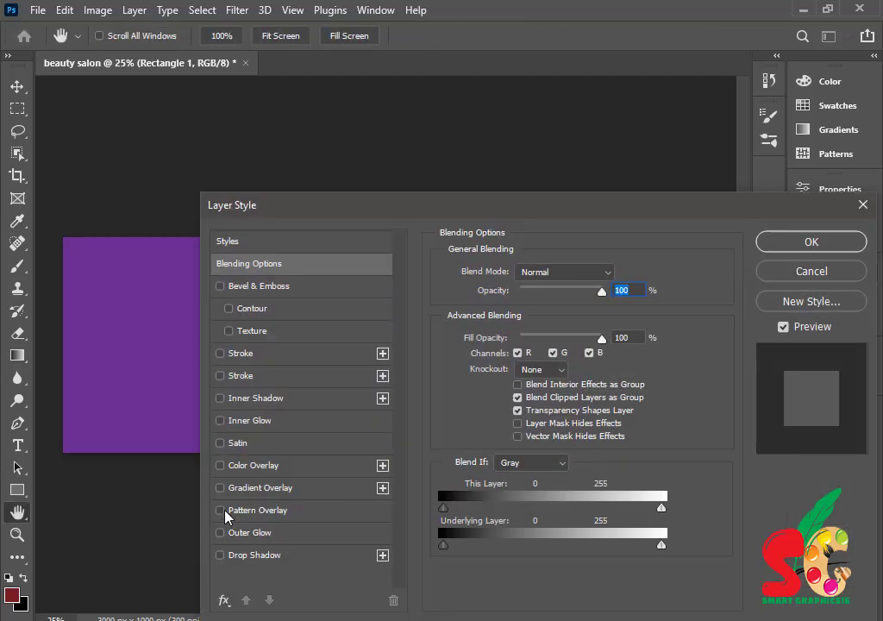
left_click(259, 488)
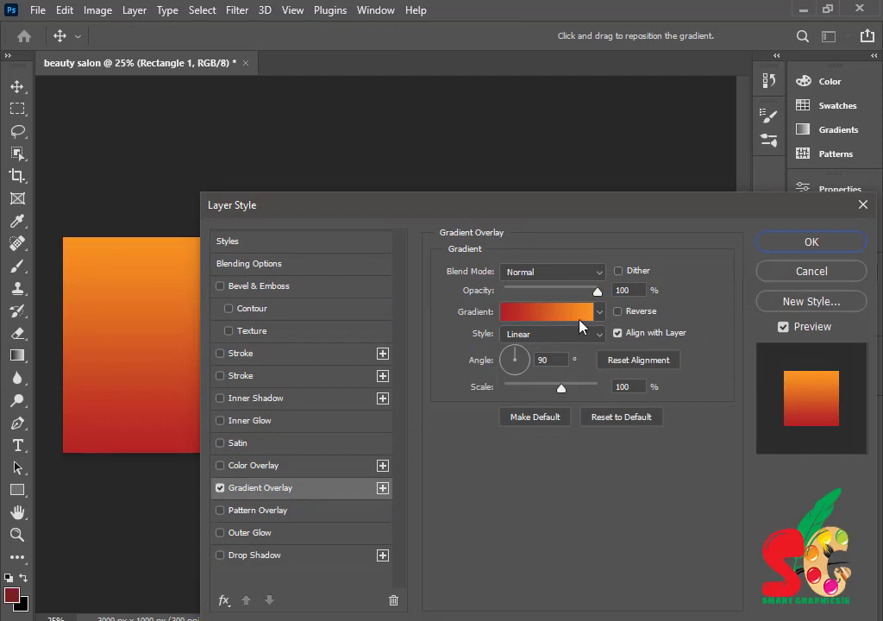
left_click(599, 311)
left_click(601, 313)
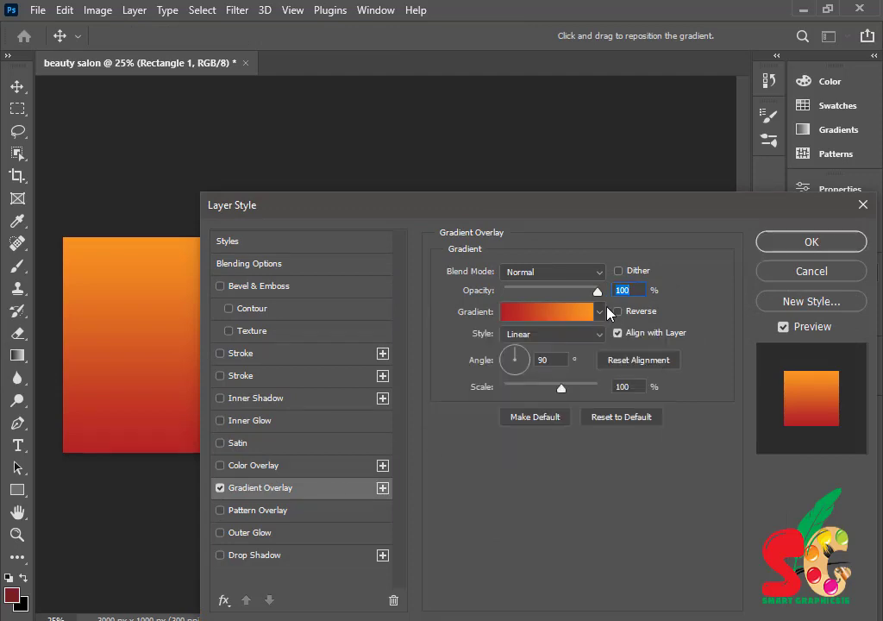
left_click(539, 314)
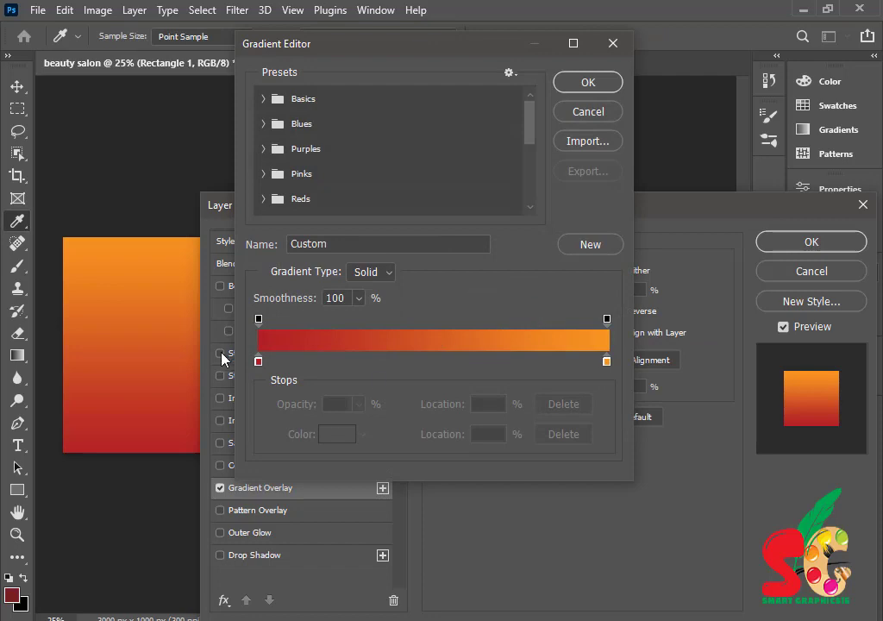
- Set the gradient's left stop to deep purple #340272
double_click(258, 361)
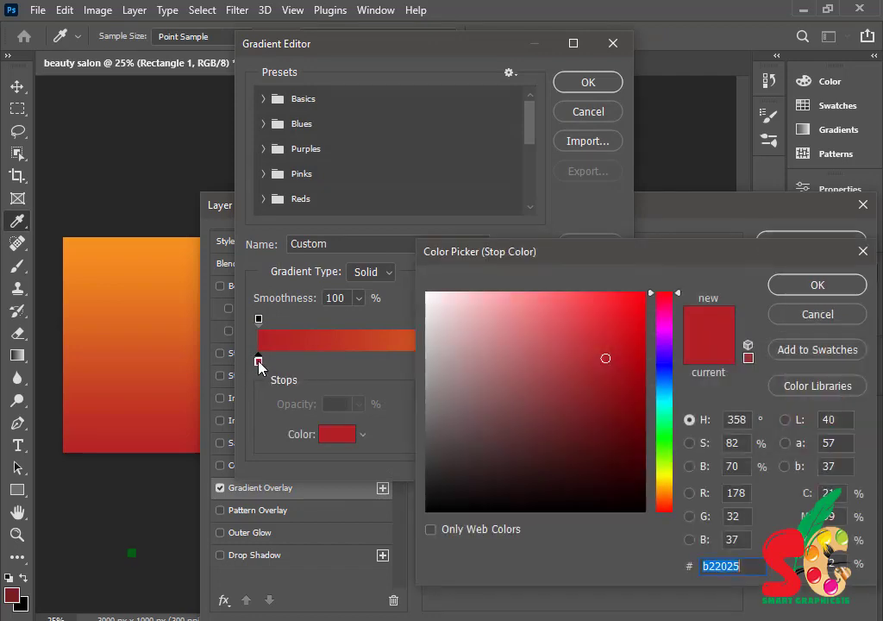
left_click(664, 350)
left_click(645, 406)
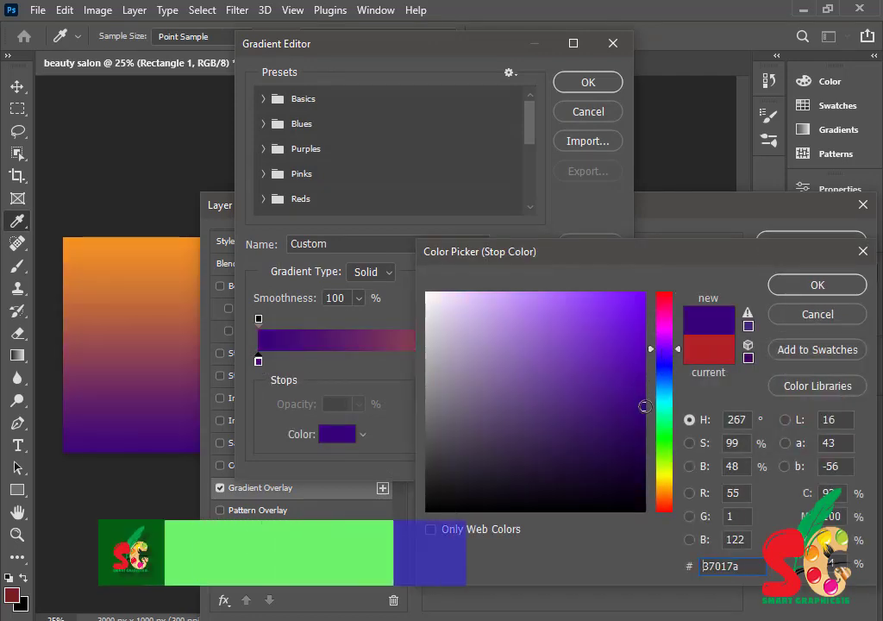
left_click_drag(645, 406, 645, 425)
left_click(818, 287)
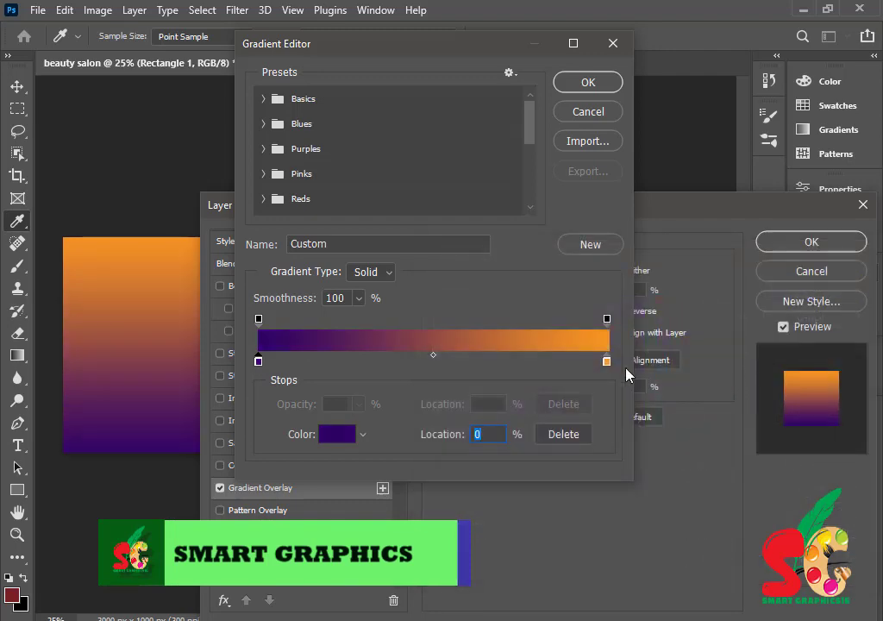
- Set the right stop to bright blue #1102d8 and apply the gradient overlay
left_click(607, 363)
double_click(607, 363)
left_click(612, 382)
left_click(664, 363)
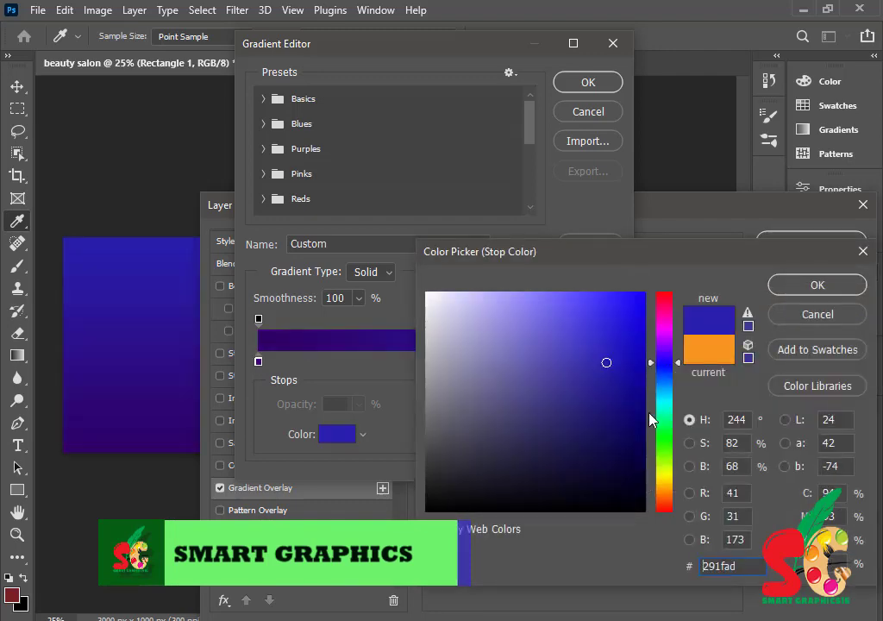
left_click(643, 440)
left_click(643, 388)
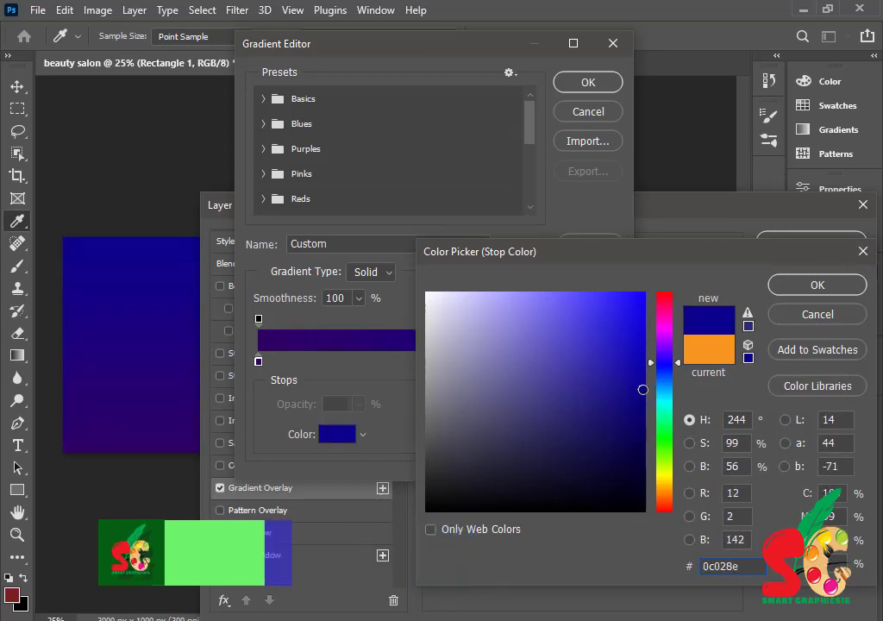
left_click(645, 343)
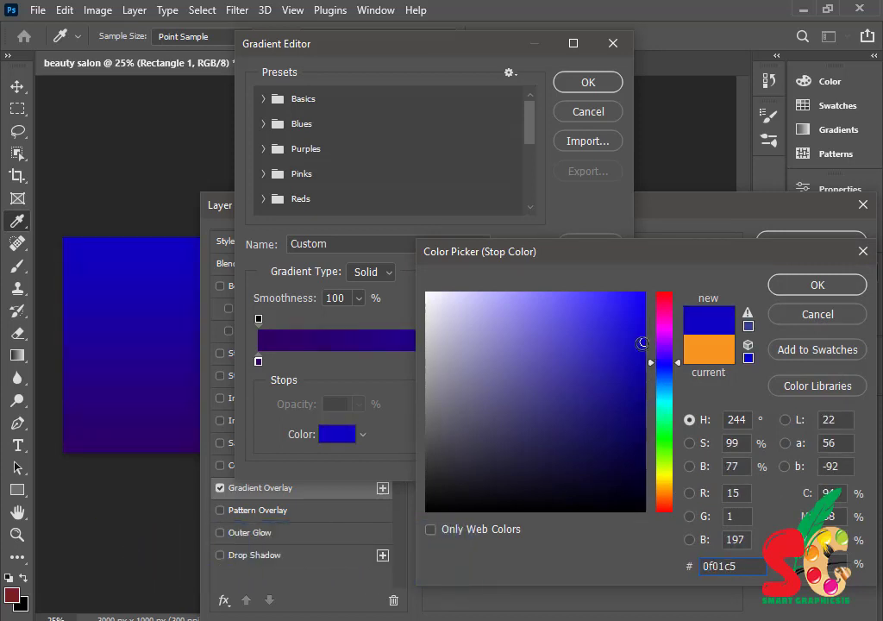
left_click(644, 325)
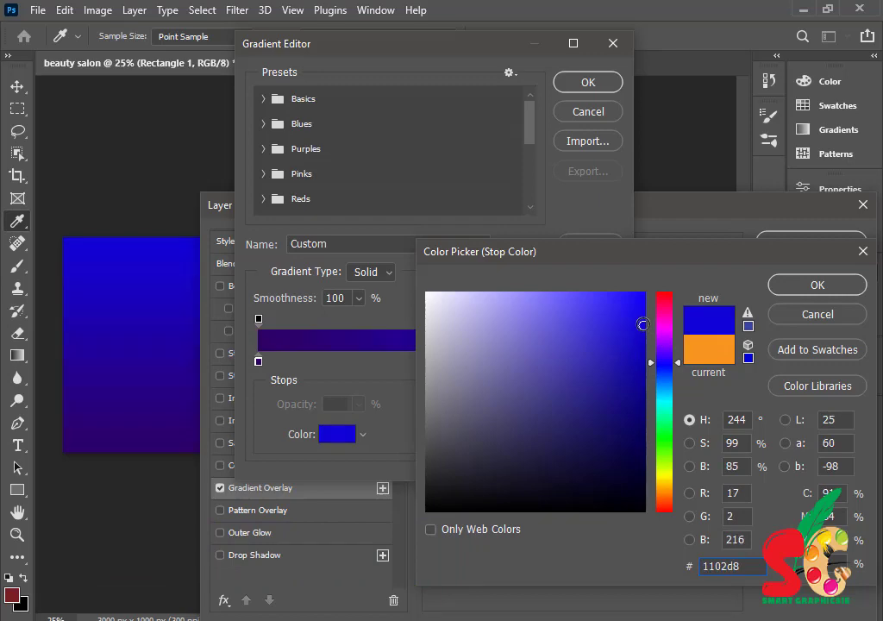
left_click(640, 313)
left_click(810, 285)
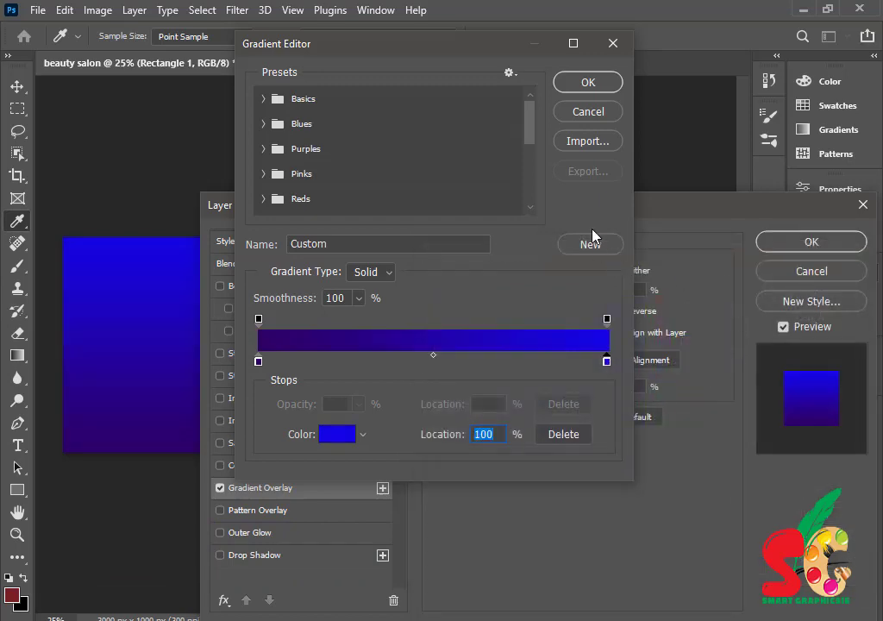
key("Return")
left_click(814, 415)
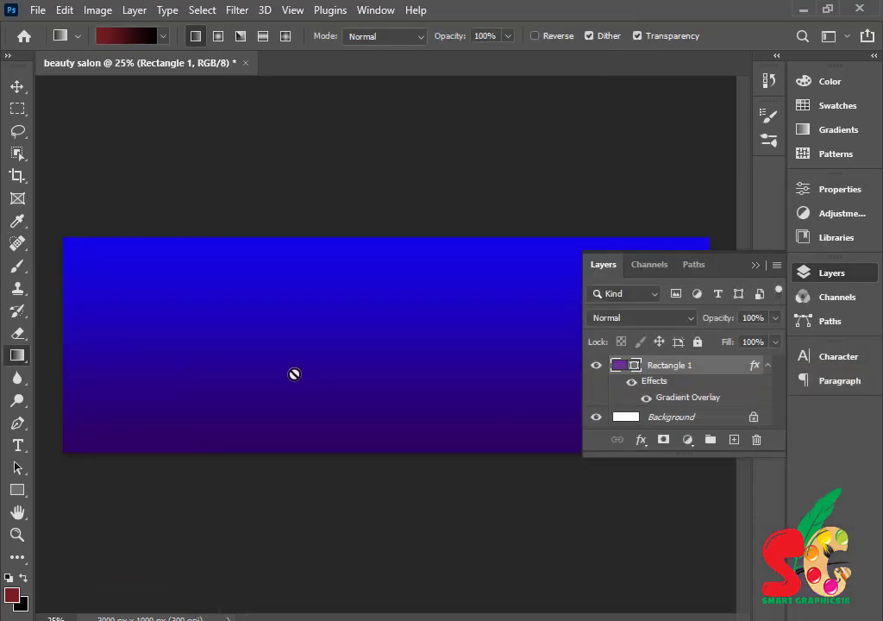
- Rasterize Rectangle 1 and paint a top-to-bottom gradient across it
right_click(697, 367)
left_click(517, 264)
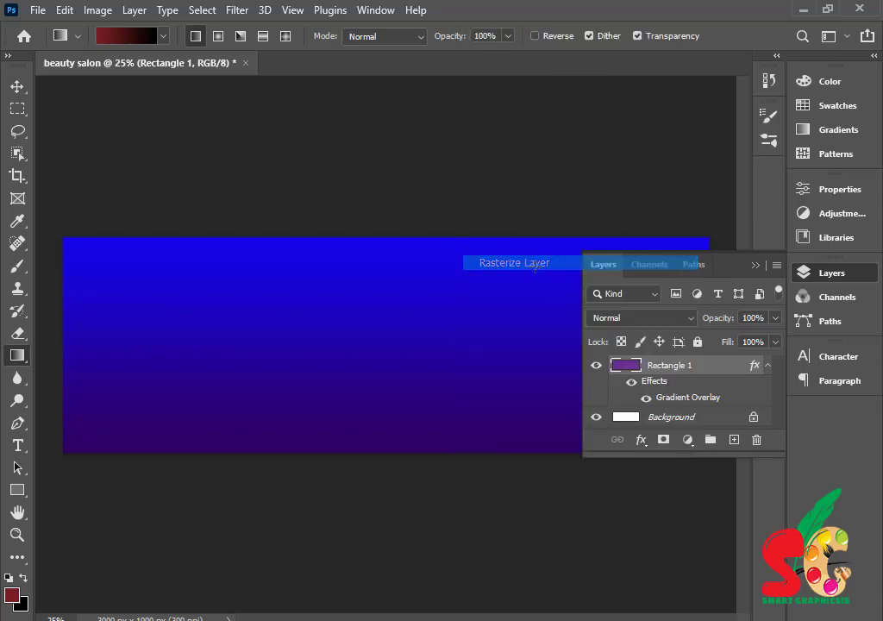
right_click(18, 354)
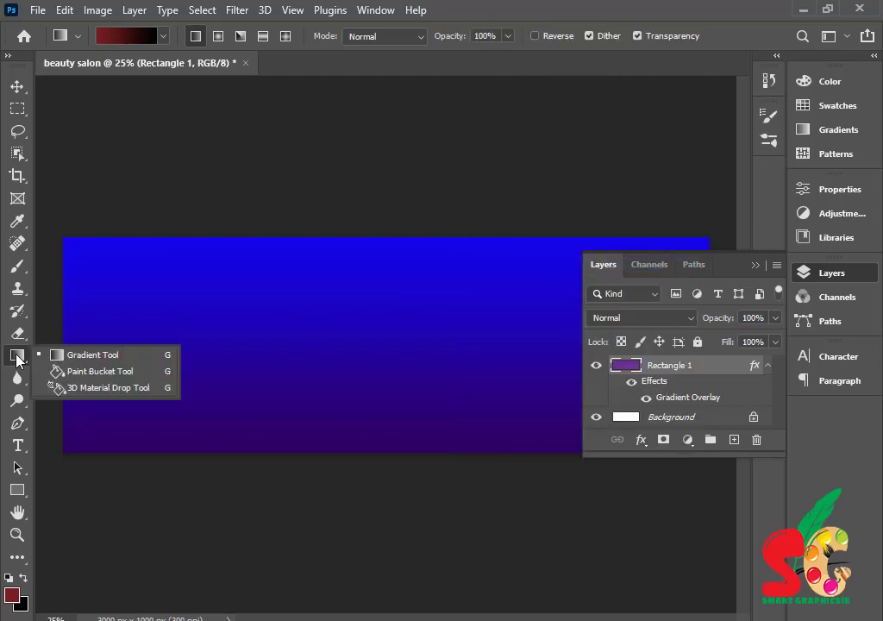
left_click(101, 363)
left_click_drag(365, 203, 285, 504)
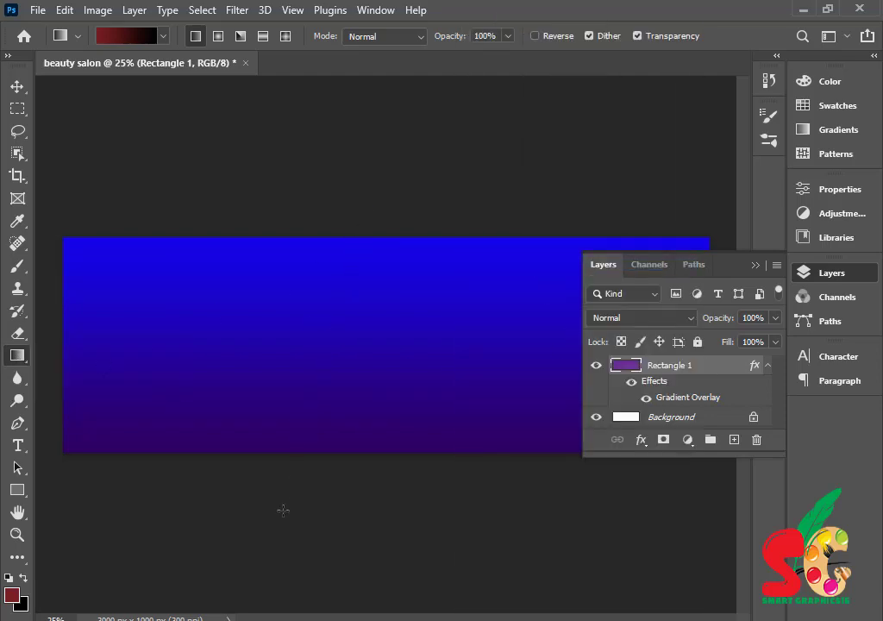
left_click_drag(241, 208, 510, 487)
left_click_drag(417, 202, 429, 495)
- Draw a second rectangle and round its corners to 105 px
left_click(755, 266)
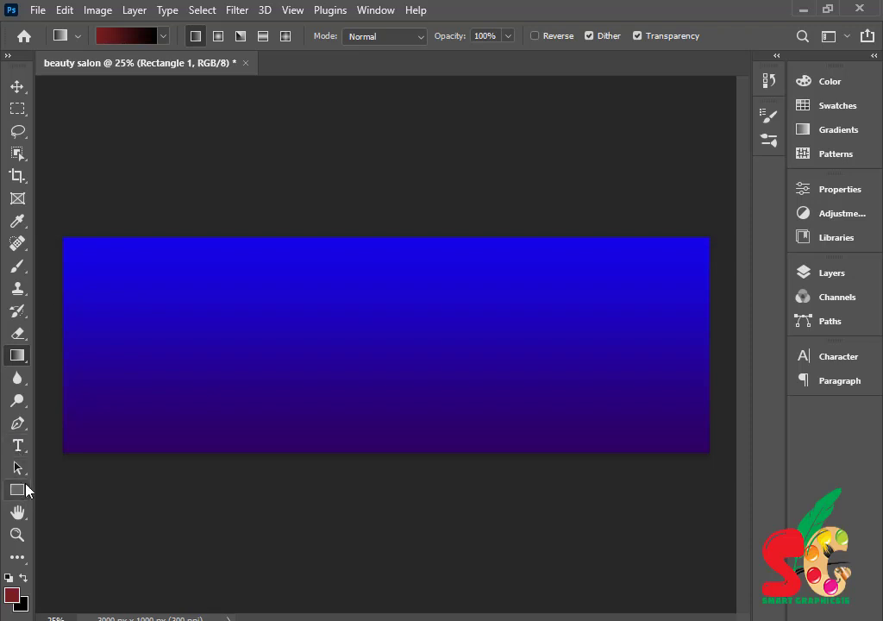
left_click_drag(17, 489, 72, 494)
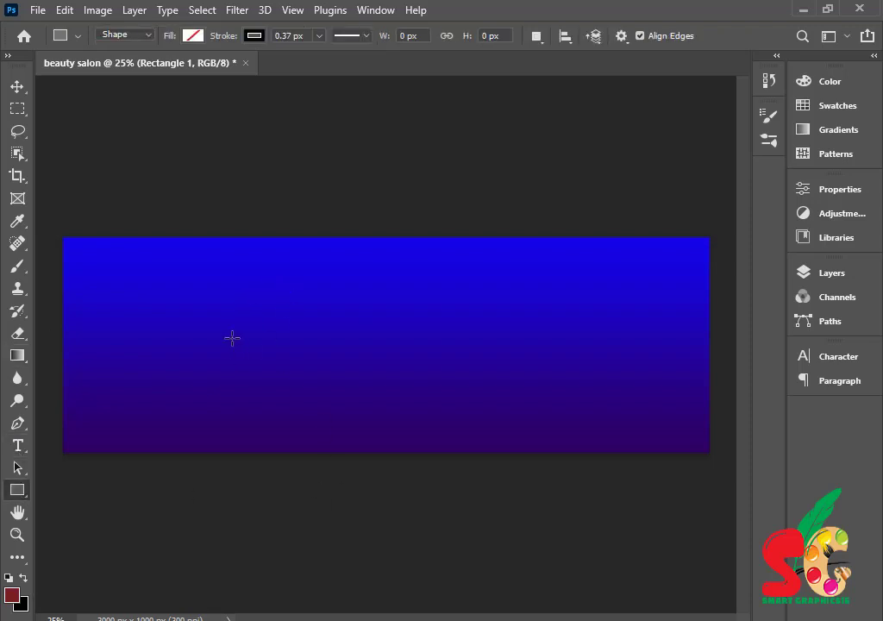
left_click_drag(232, 338, 411, 500)
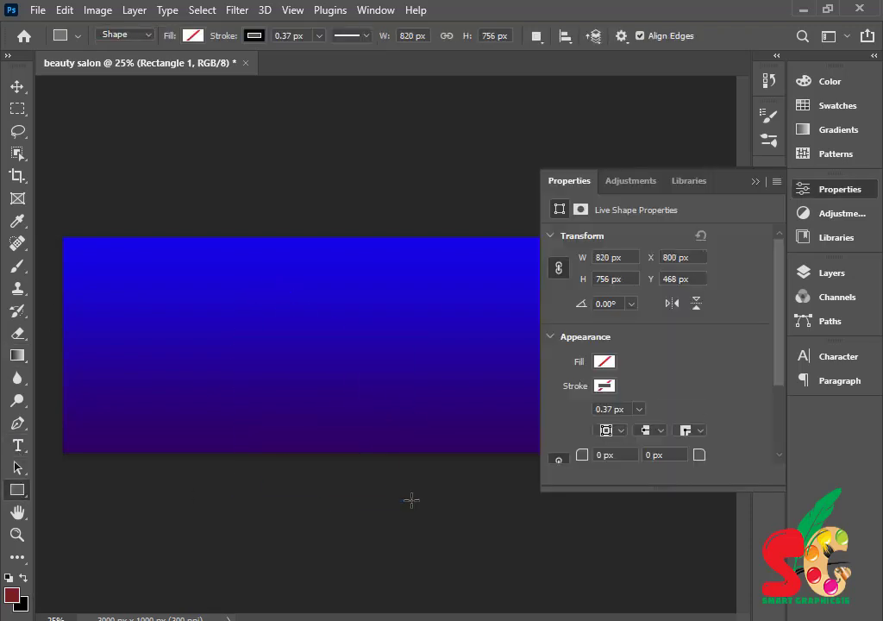
scroll(587, 414, "down", 2)
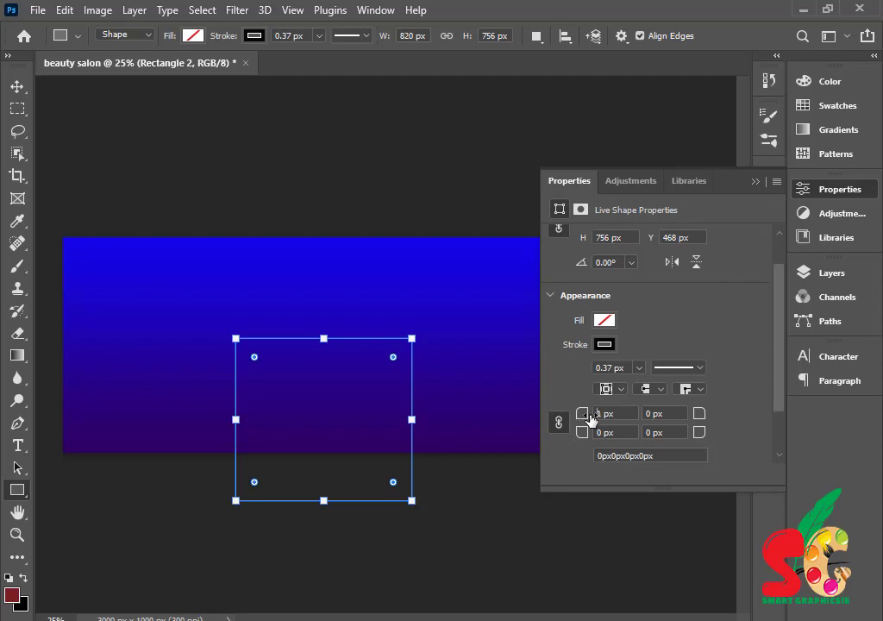
left_click_drag(591, 419, 674, 418)
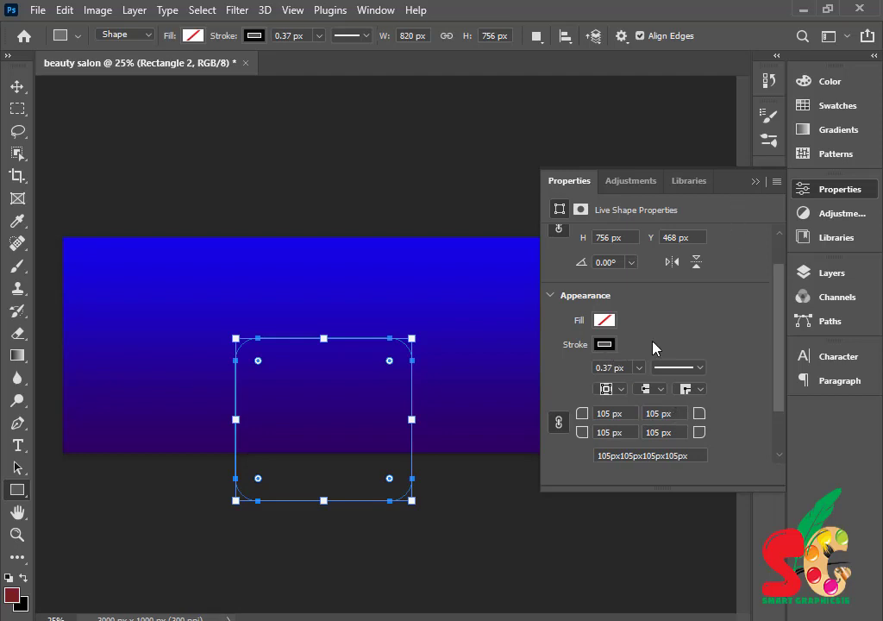
- Fill the new rectangle yellow and remove its outline
left_click(604, 320)
left_click(777, 413)
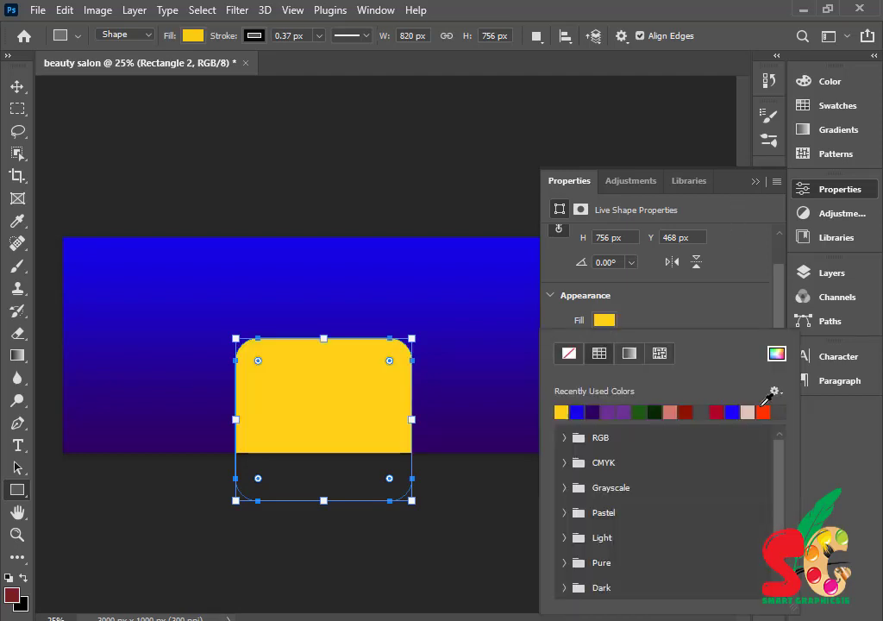
left_click(569, 354)
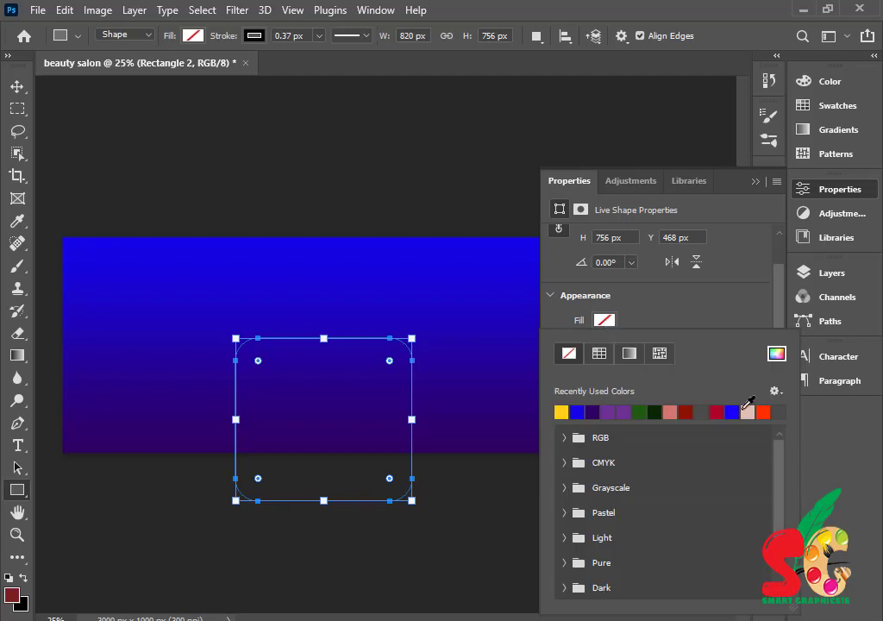
left_click(563, 412)
left_click(730, 310)
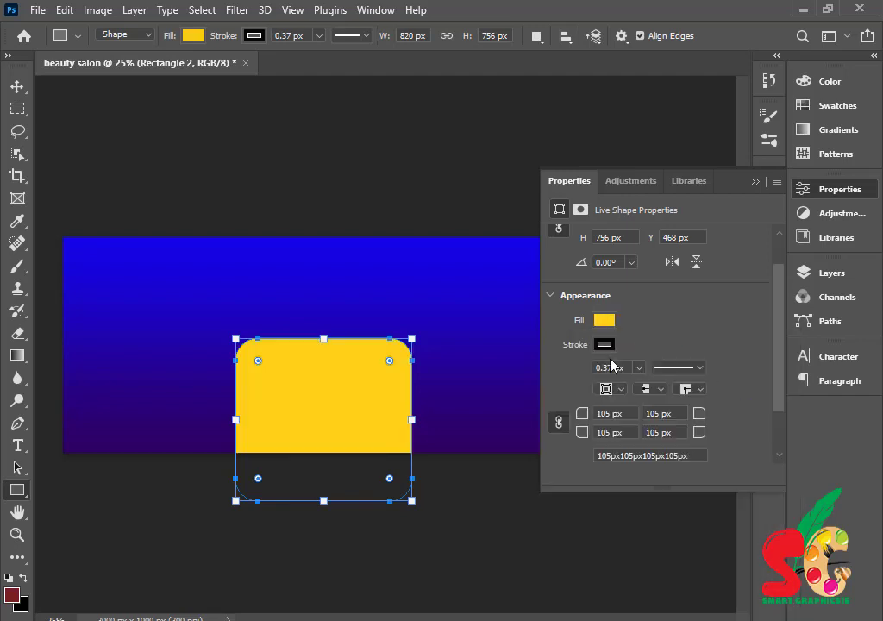
left_click(603, 342)
left_click(568, 368)
left_click(704, 317)
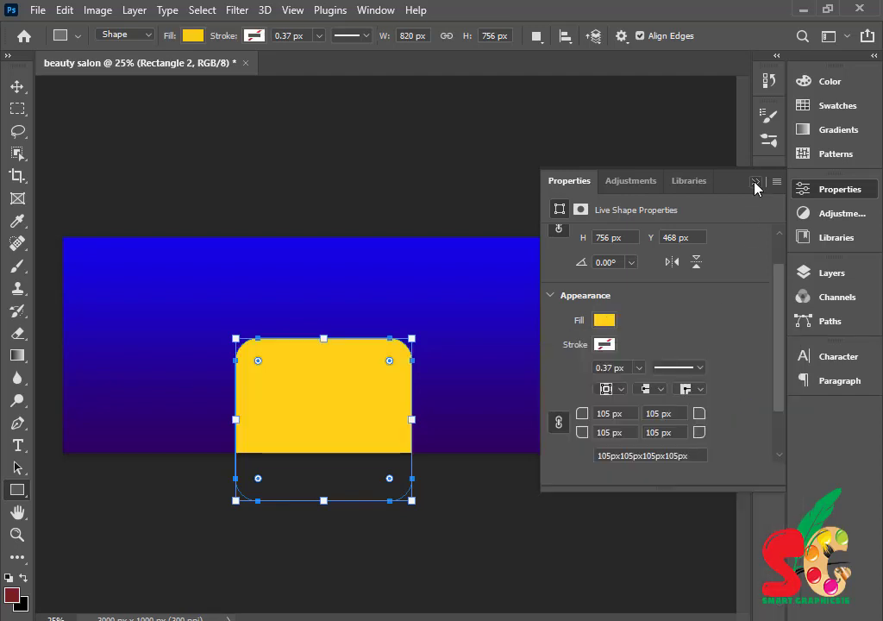
left_click(756, 181)
left_click(17, 87)
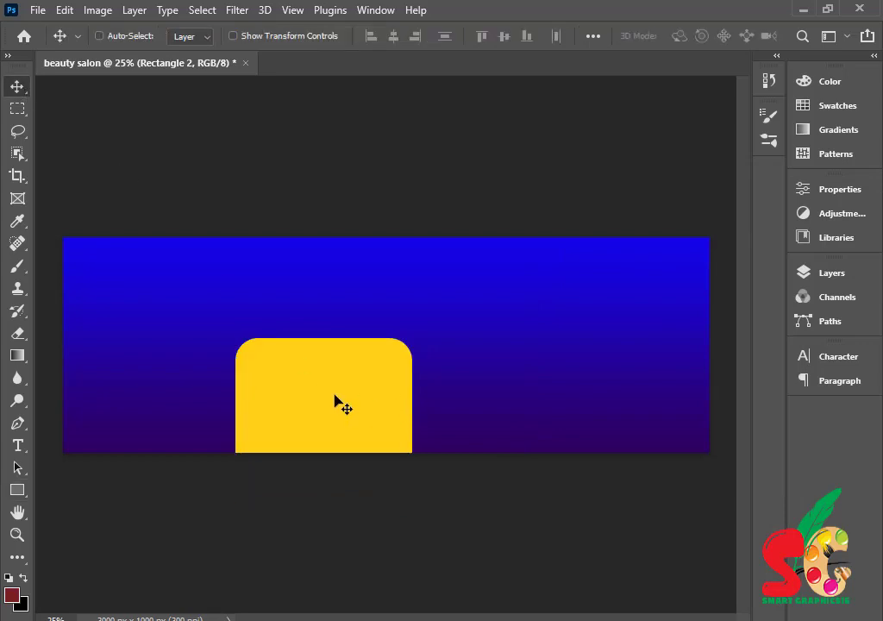
- Rotate the yellow rectangle 45°, scale it to 141% and push it to the right edge
key("ctrl+t")
left_click_drag(432, 327, 479, 436)
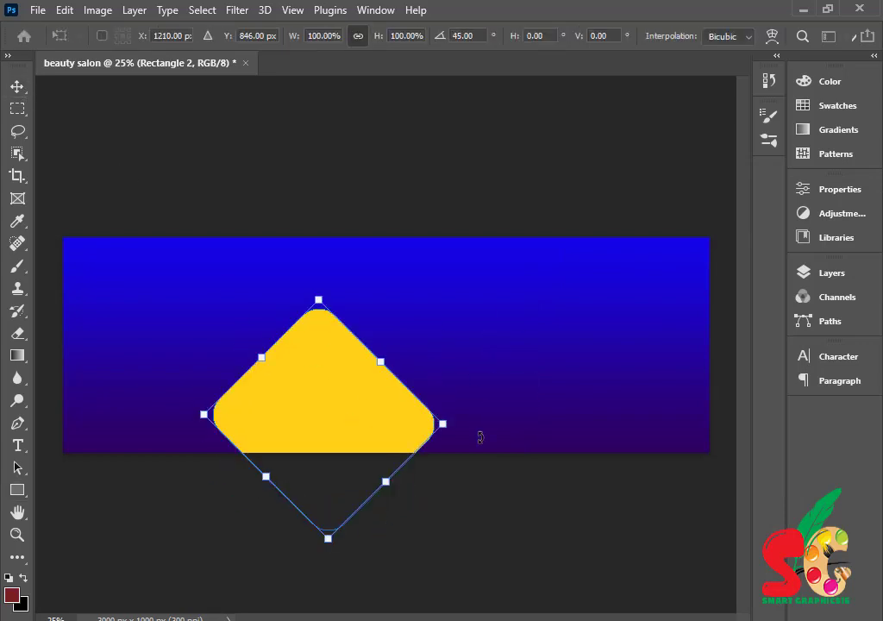
left_click_drag(315, 375, 505, 356)
left_click_drag(544, 396, 624, 365)
left_click_drag(502, 347, 437, 344)
left_click_drag(591, 380, 667, 371)
left_click_drag(522, 332, 487, 331)
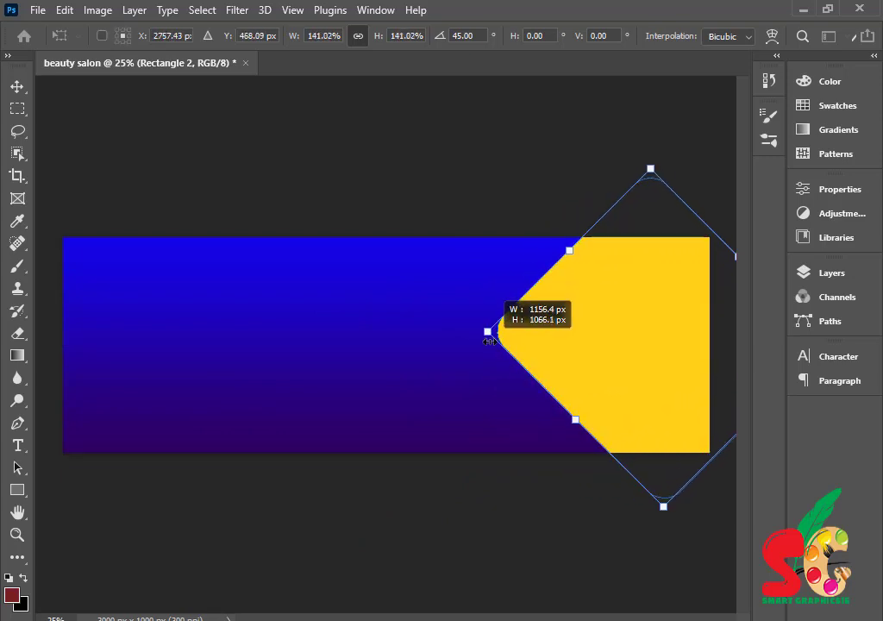
mouse_move(593, 352)
left_mouse_down()
mouse_move(577, 350)
mouse_move(591, 350)
left_mouse_up()
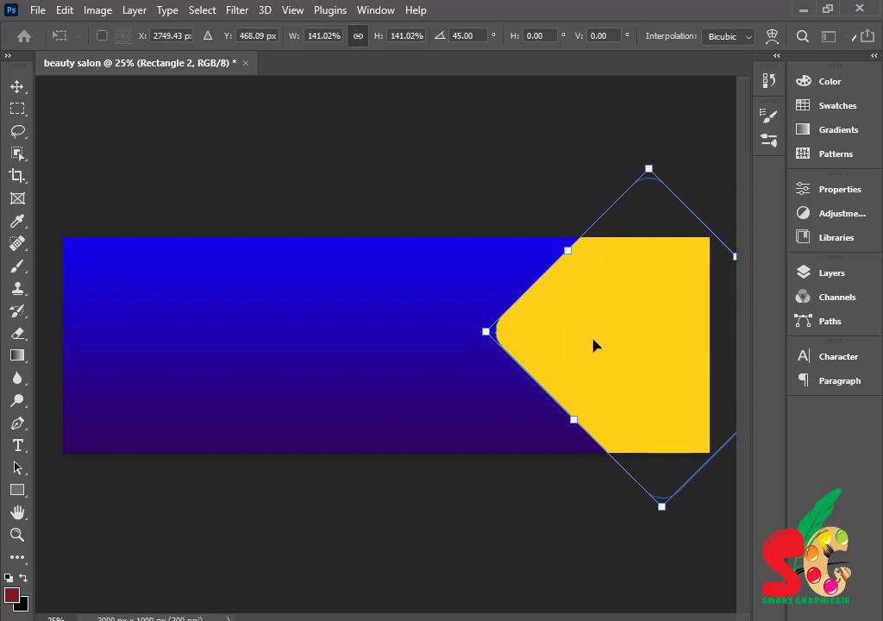
- Commit the transform and add a blank Layer 1
key("ctrl+f")
left_click(585, 21)
left_click(829, 274)
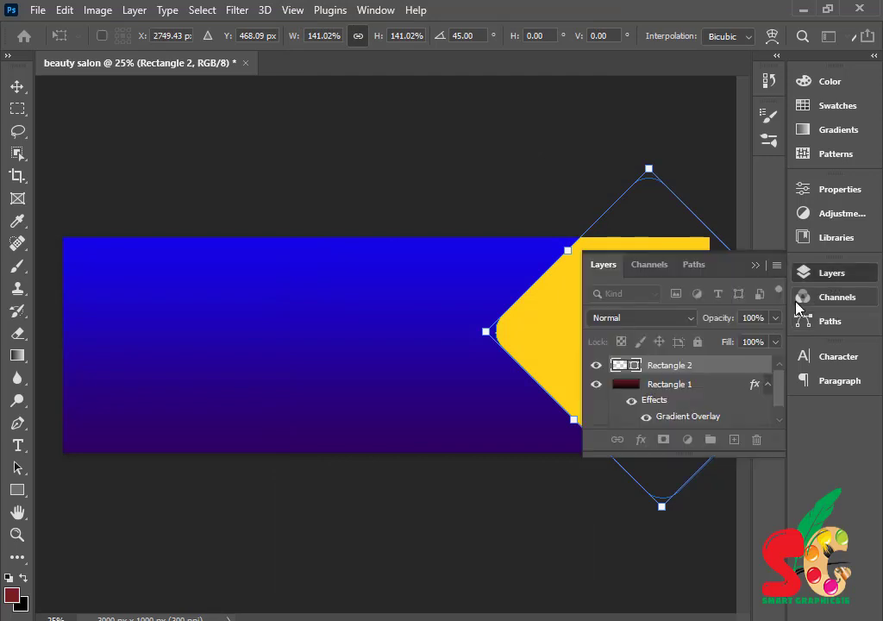
key("Return")
left_click(735, 440)
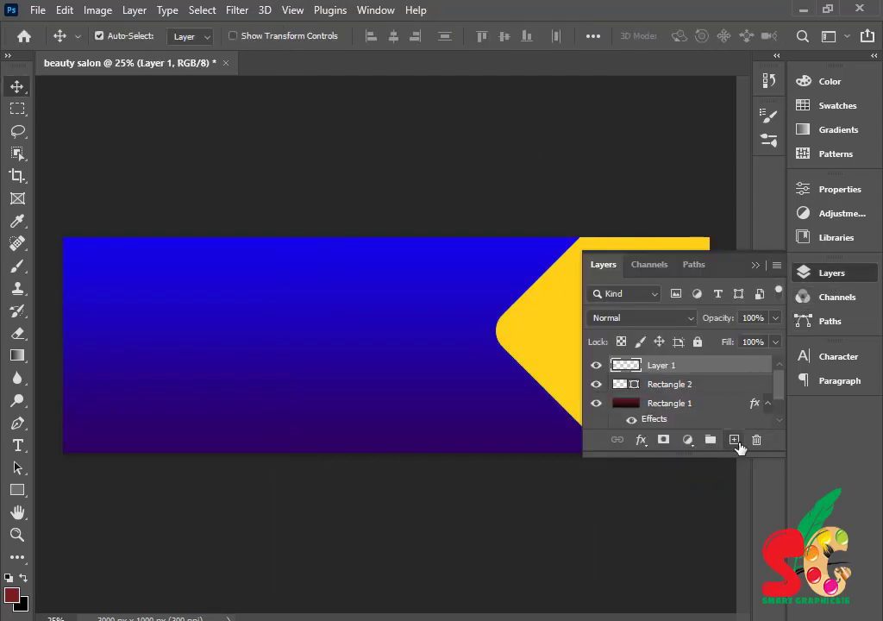
- Undo the empty layer, then duplicate Rectangle 2 and shift the copy right
key("ctrl+z")
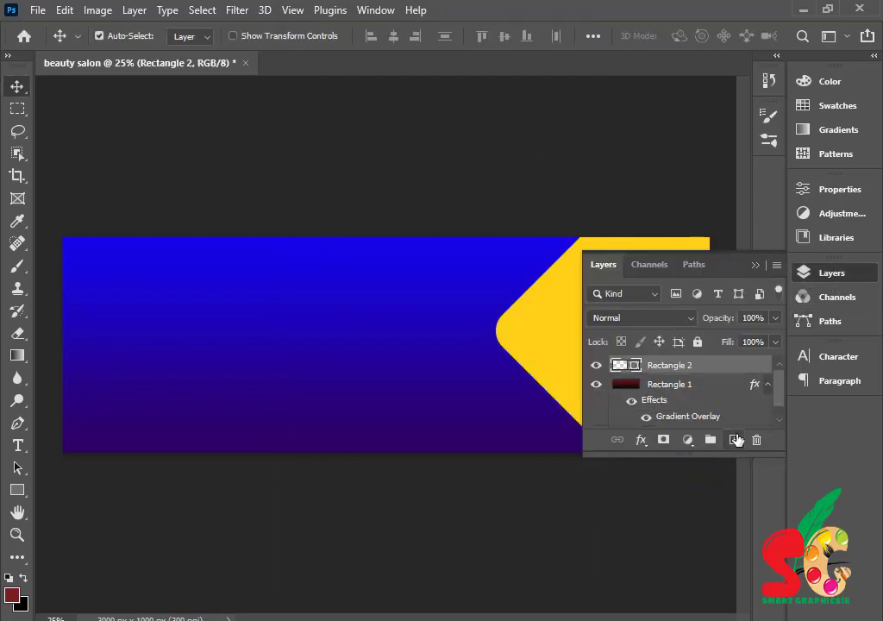
left_click_drag(691, 368, 736, 442)
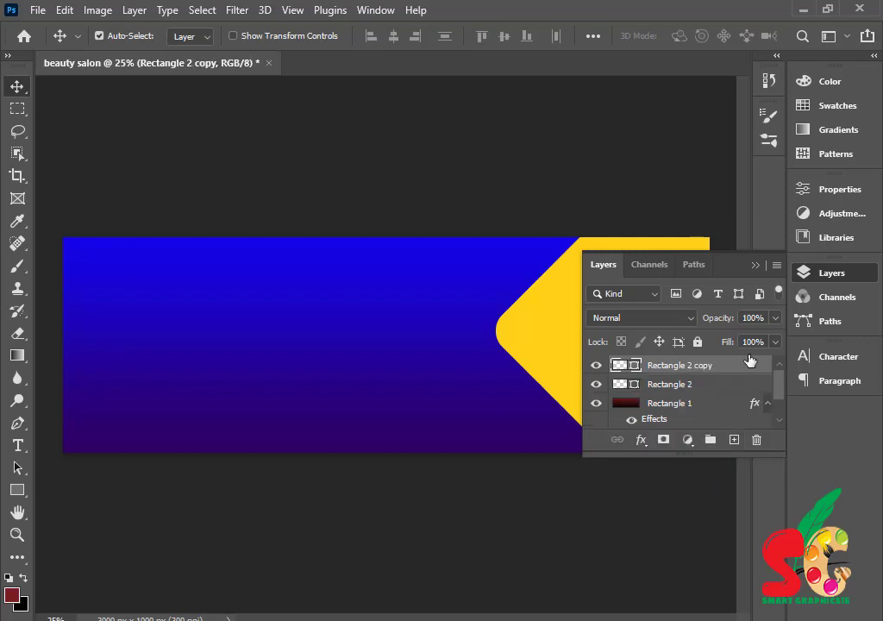
left_click(755, 265)
left_click_drag(615, 349, 639, 346)
- Give Rectangle 2 copy a gradient overlay and nudge it 24 px left, leaving a yellow stripe
left_click(811, 276)
double_click(753, 369)
left_click(259, 488)
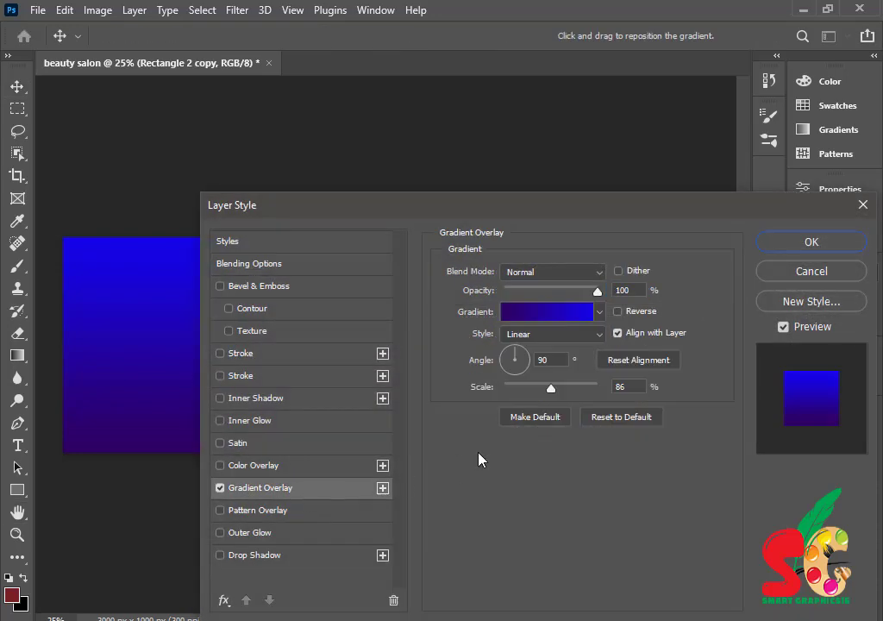
left_click(787, 246)
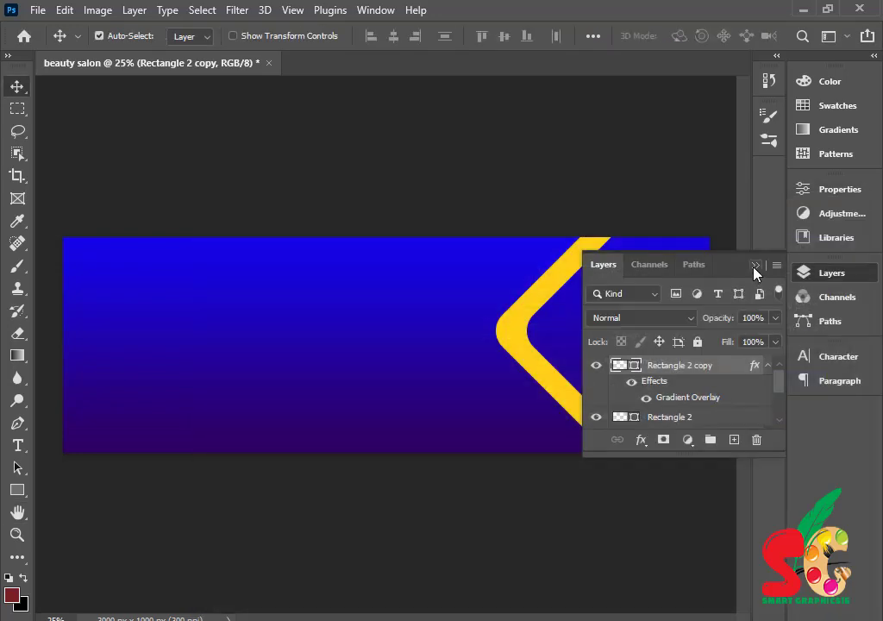
left_click(755, 274)
left_click_drag(621, 362, 621, 360)
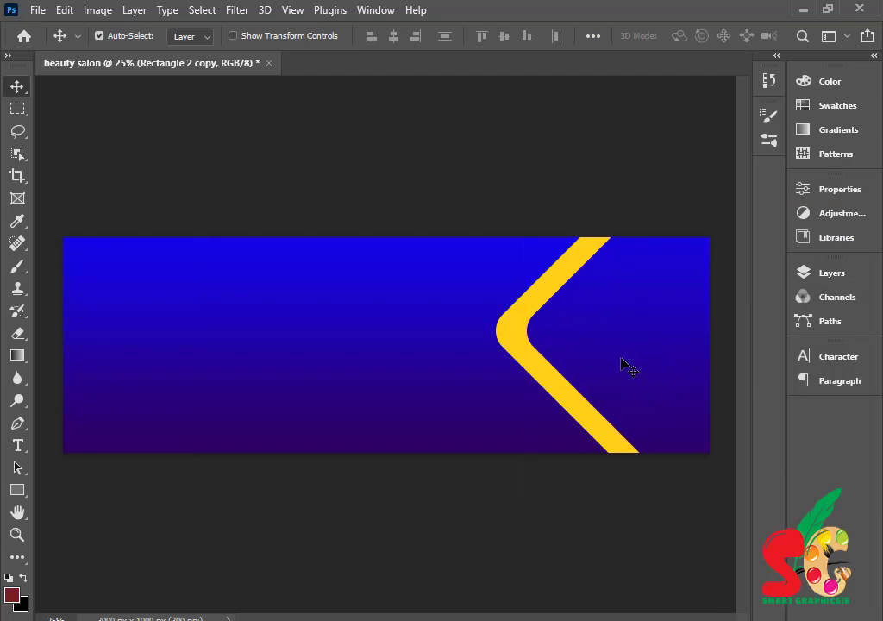
- Duplicate the gradient copy as Rectangle 2 copy 2
left_click(848, 276)
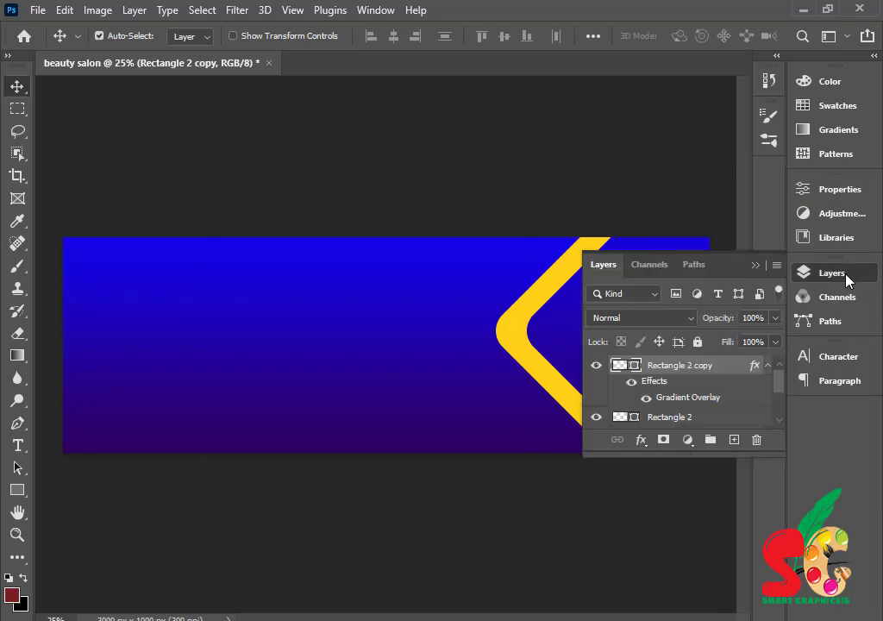
left_click(733, 441)
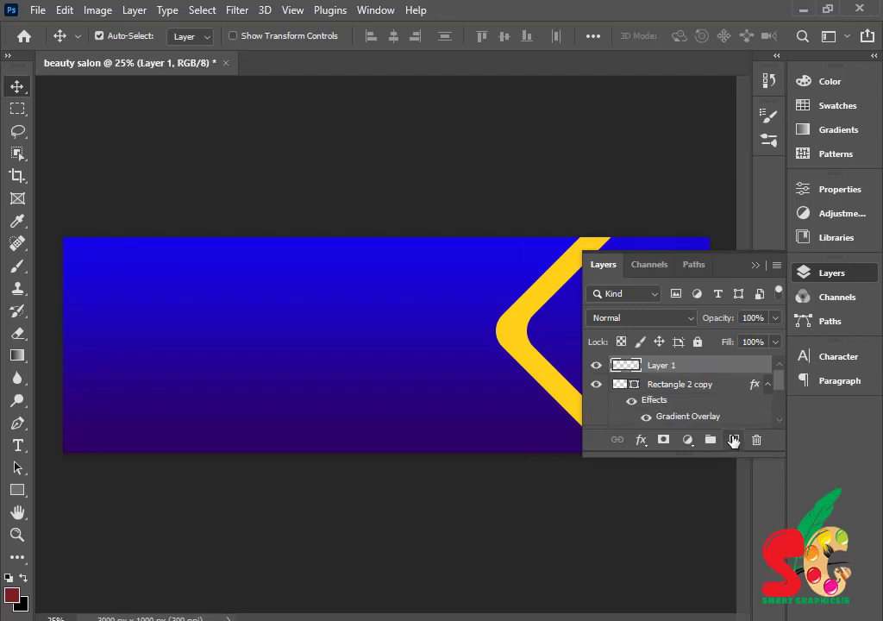
key("ctrl+z")
left_click_drag(721, 365, 732, 441)
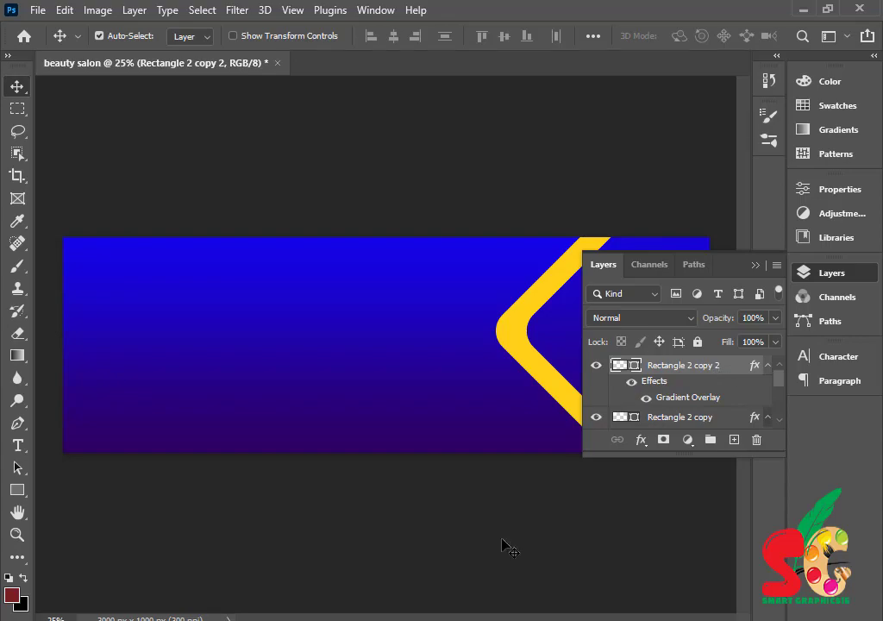
left_click(444, 620)
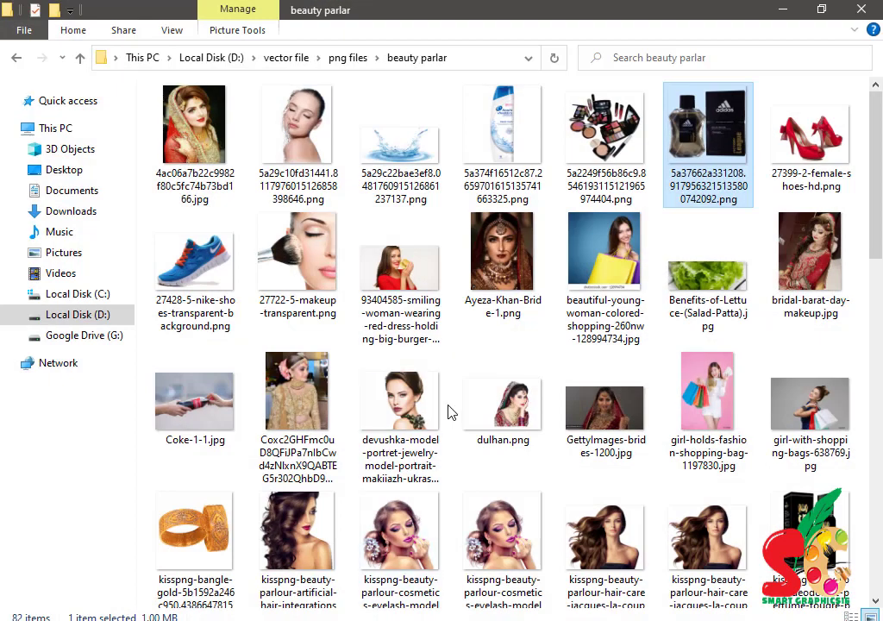
- Place the kisspng nail-model image at the banner's left edge
scroll(397, 305, "down", 5)
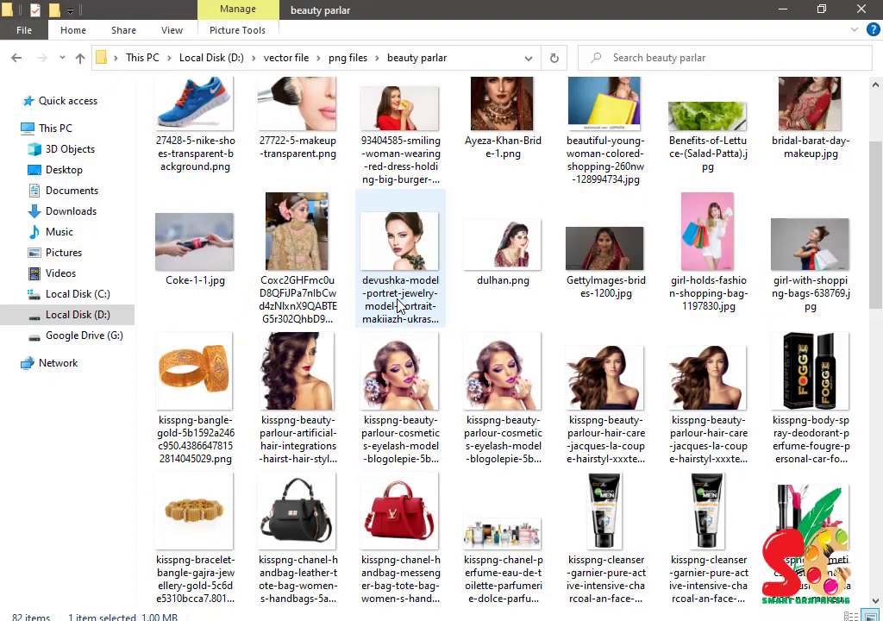
scroll(399, 303, "down", 7)
scroll(403, 285, "up", 3)
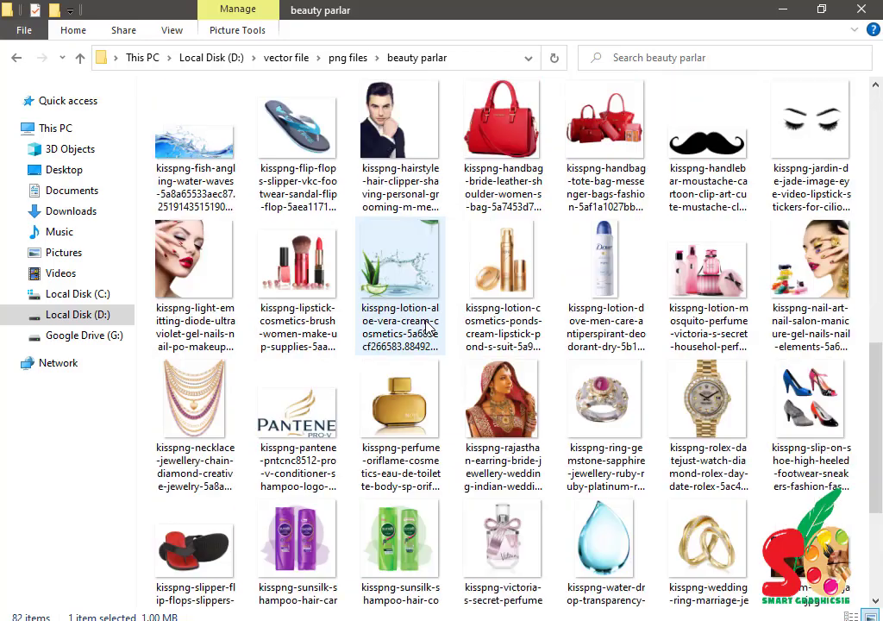
left_click_drag(191, 259, 457, 395)
left_click_drag(326, 347, 103, 347)
key("Return")
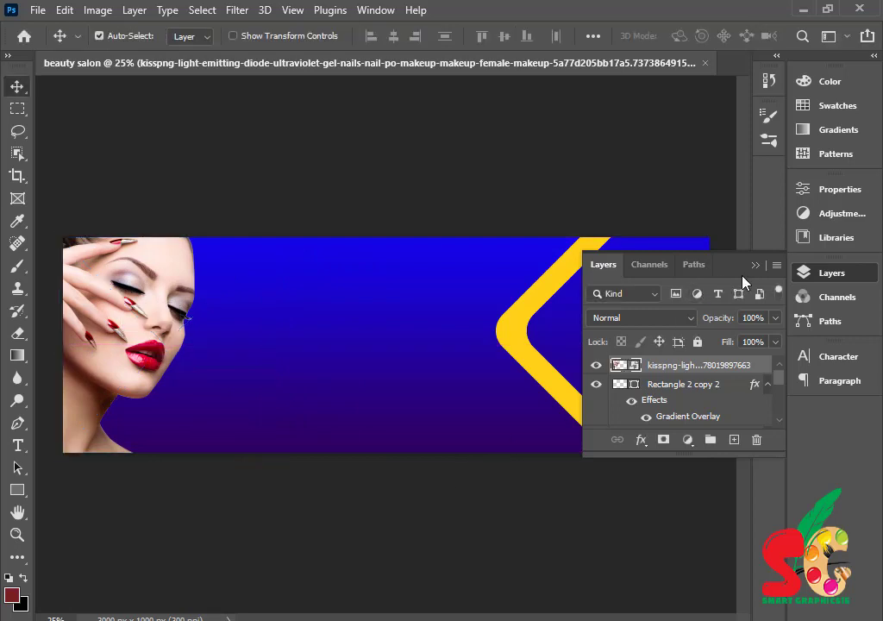
left_click(755, 264)
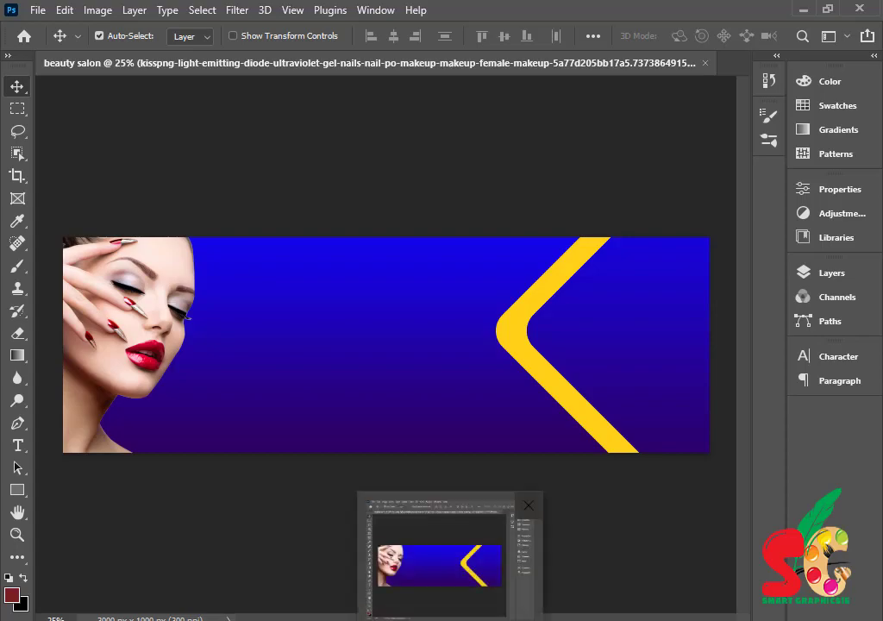
- Drag the bride photo from the beauty parlar folder onto the banner
left_click(422, 620)
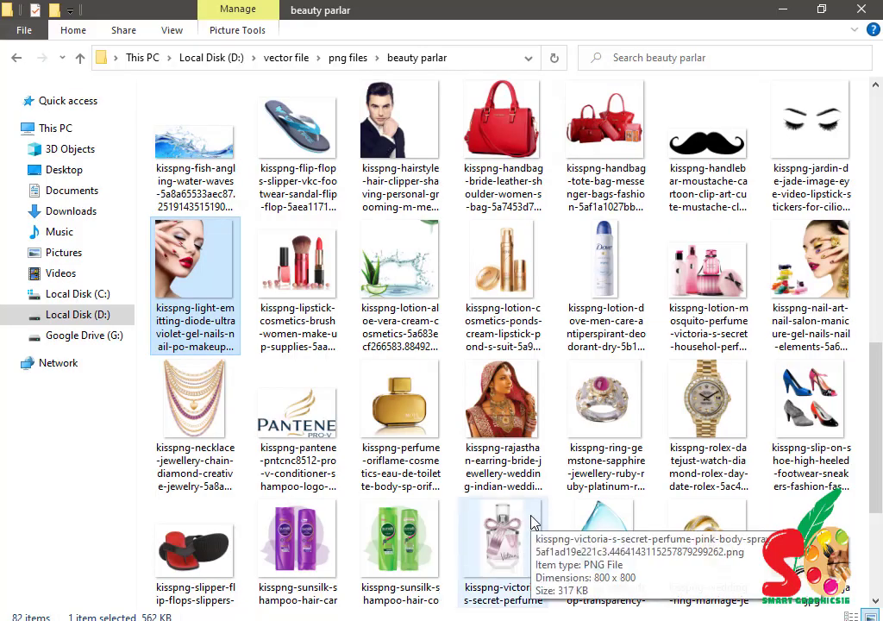
scroll(531, 519, "down", 2)
scroll(680, 517, "up", 8)
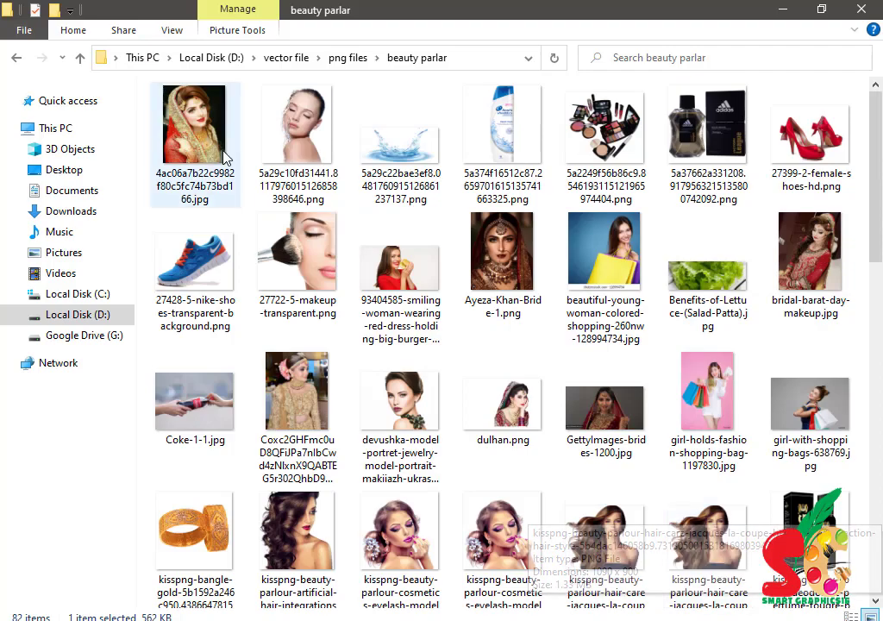
left_click_drag(216, 151, 452, 399)
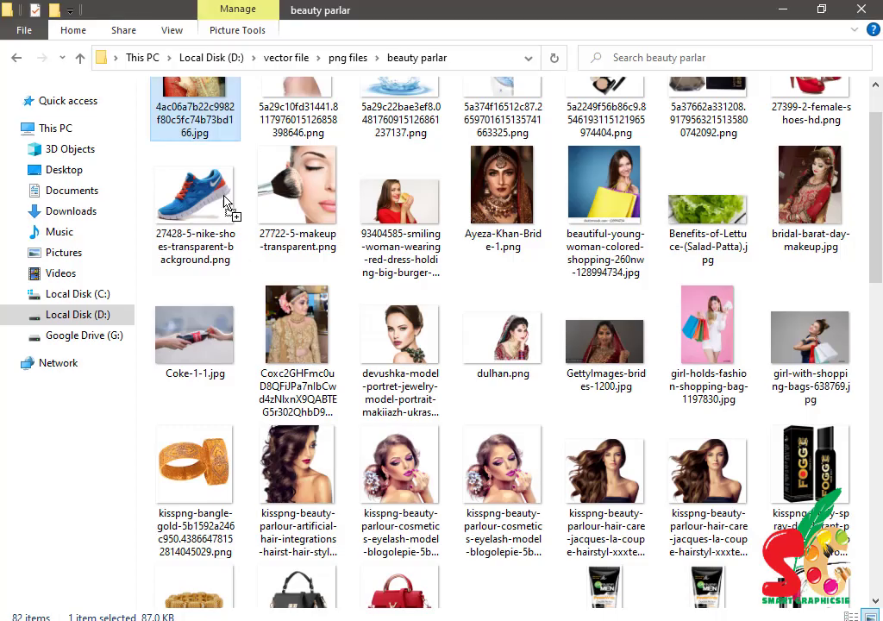
- Scale the bride photo to 36.12%, align it flush right, and flip it horizontally
left_click_drag(230, 209, 658, 364)
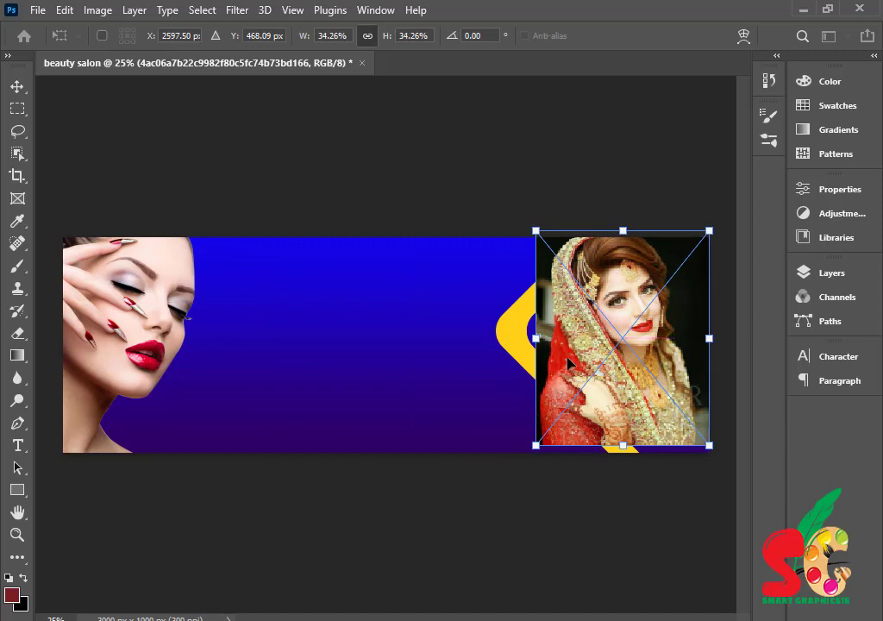
left_click_drag(535, 339, 526, 336)
mouse_move(623, 335)
left_mouse_down()
mouse_move(626, 361)
mouse_move(636, 344)
mouse_move(623, 346)
left_mouse_up()
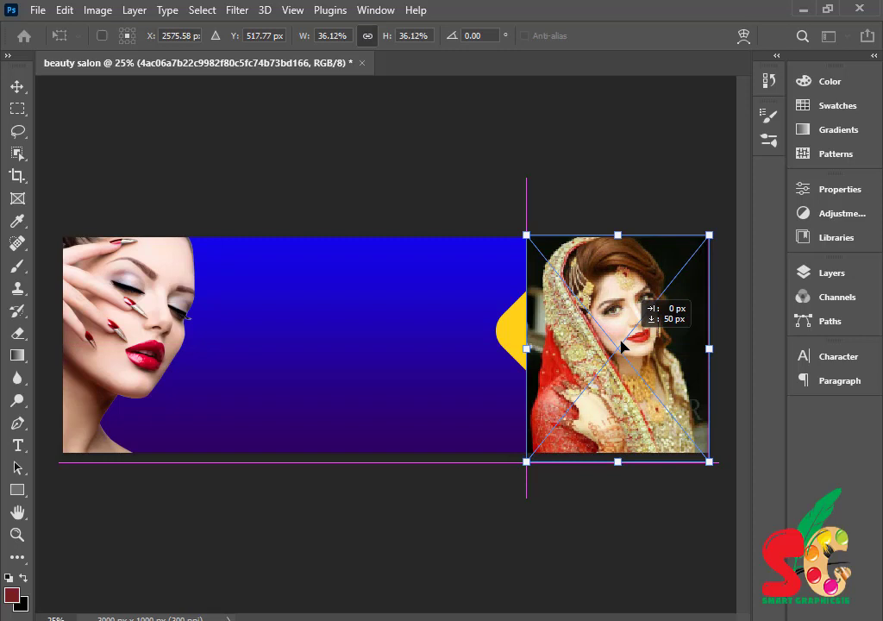
right_click(623, 343)
left_click(635, 316)
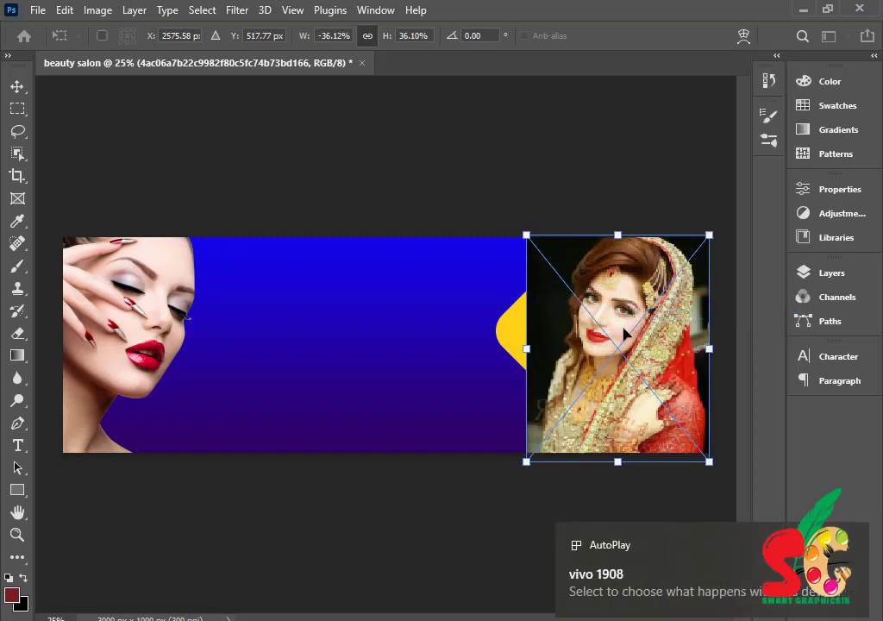
key("Return")
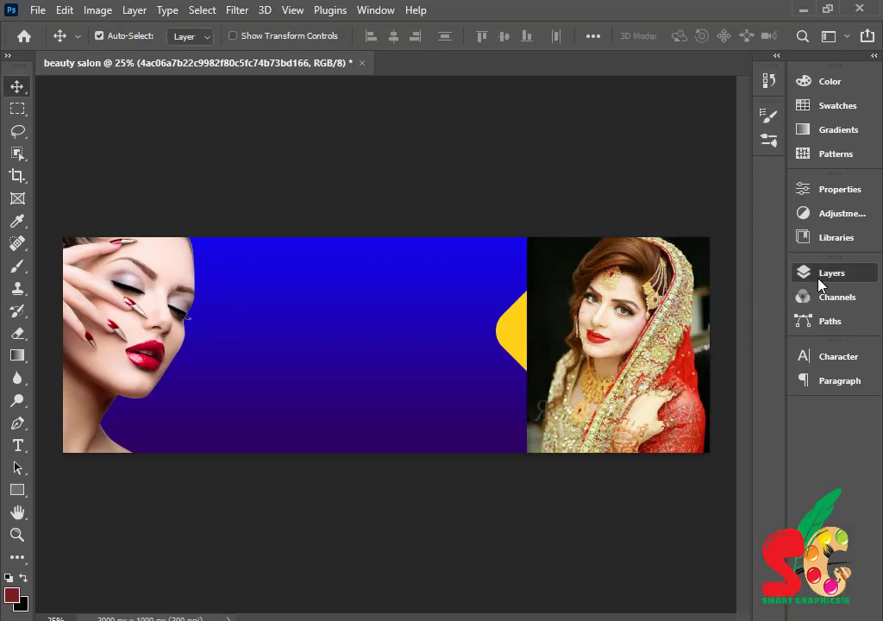
- Move the bride layer below kisspng, clip it to Rectangle 2 copy 2, and reposition it in the frame
left_click(819, 277)
left_click_drag(690, 365, 667, 393)
left_click(673, 393, "alt")
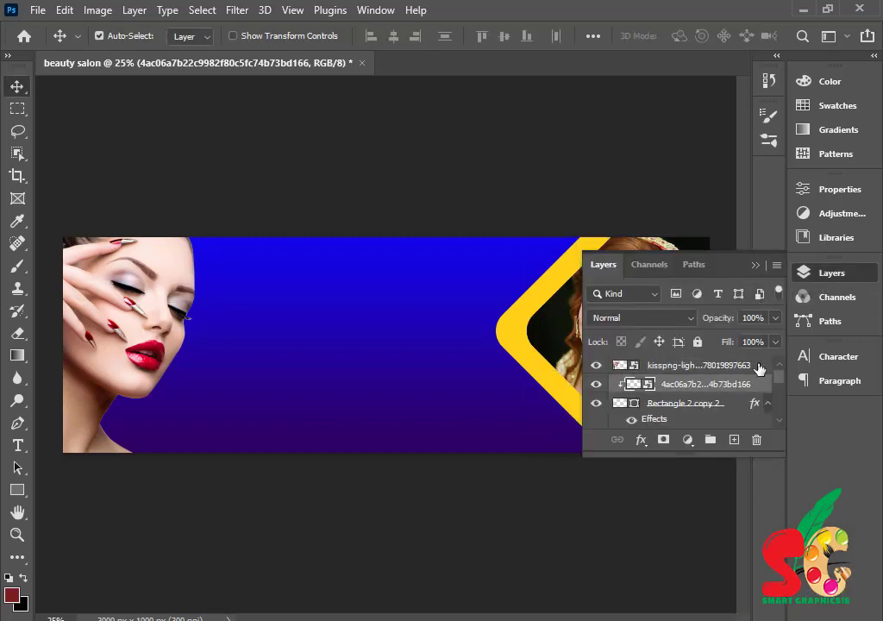
left_click(757, 266)
mouse_move(613, 343)
left_mouse_down()
mouse_move(621, 335)
mouse_move(610, 345)
mouse_move(612, 338)
left_mouse_up()
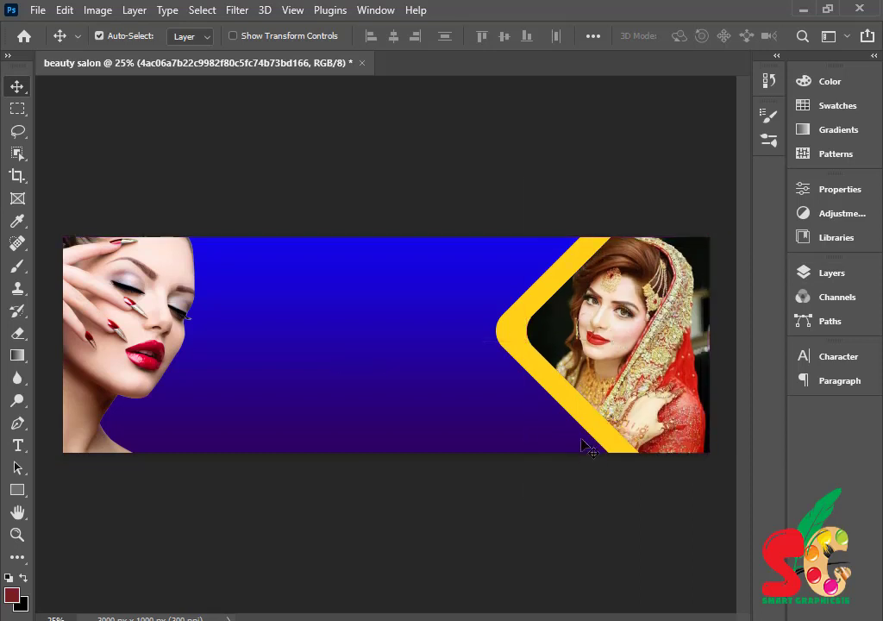
left_click(506, 339)
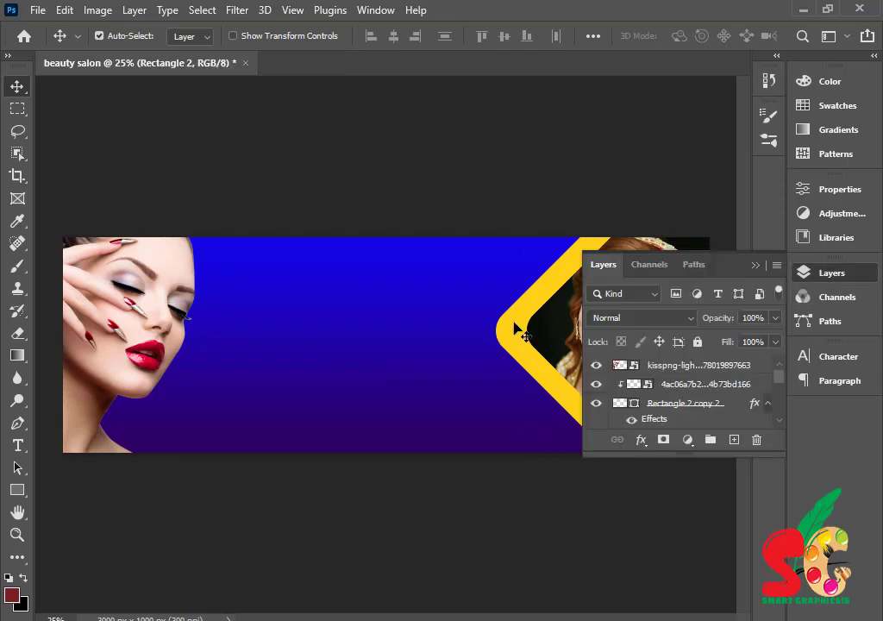
scroll(661, 396, "down", 3)
scroll(661, 395, "down", 2)
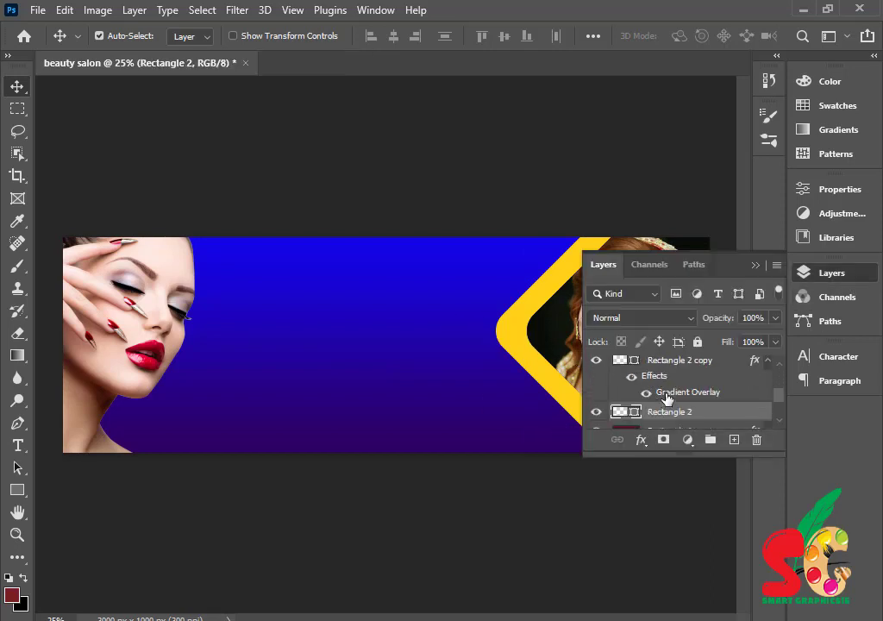
- Duplicate Rectangle 2 and add a Gradient Overlay to the copy
left_click_drag(690, 394, 734, 440)
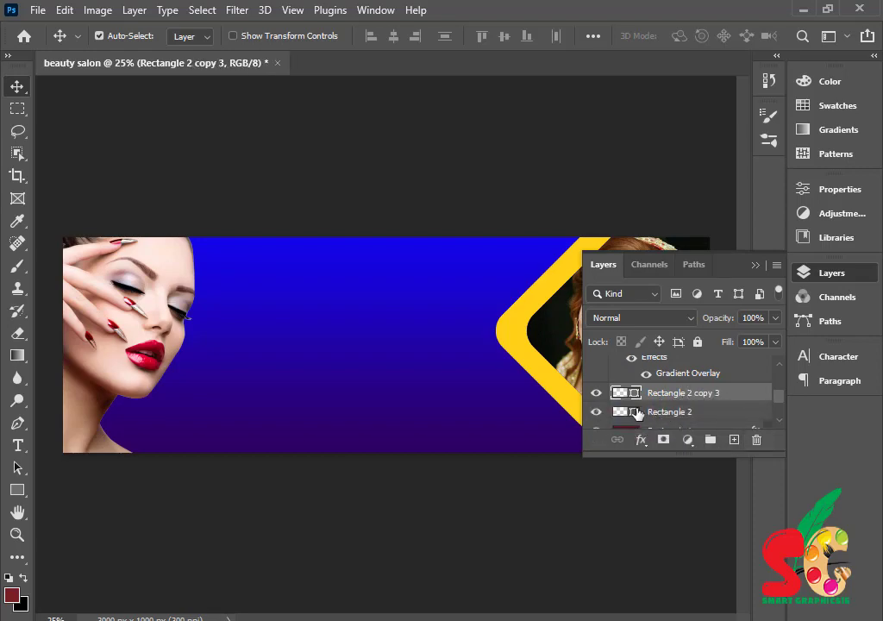
double_click(743, 402)
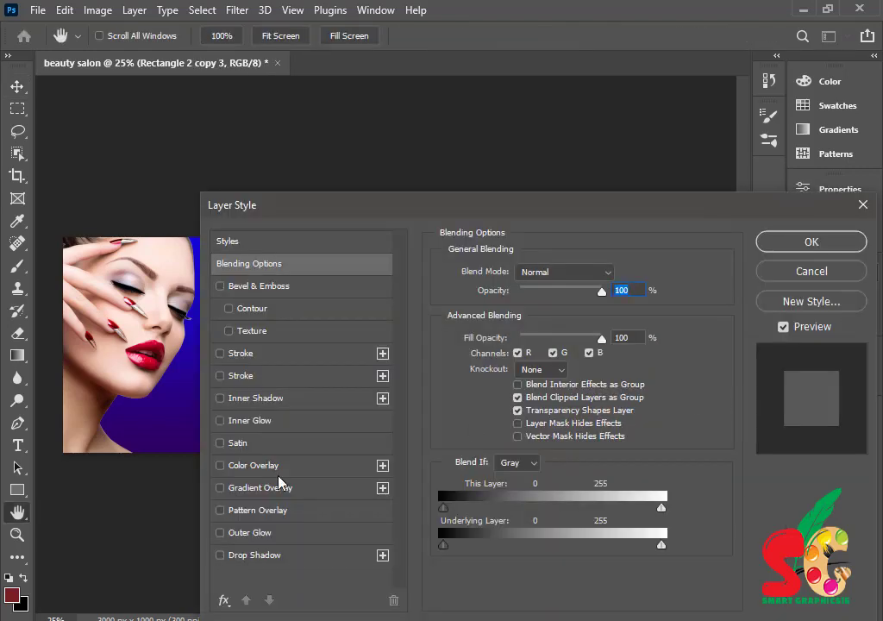
left_click(248, 470)
left_click(220, 465)
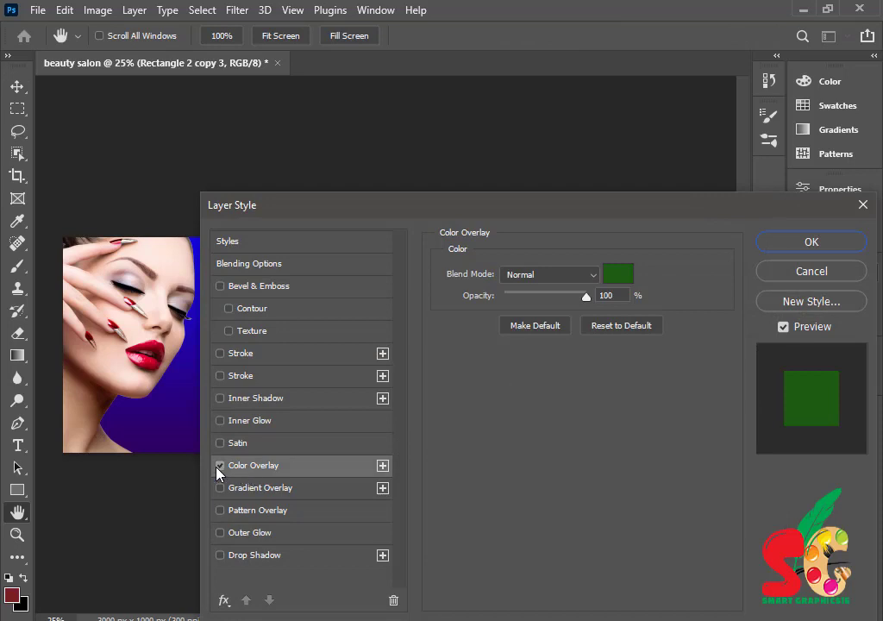
left_click(259, 488)
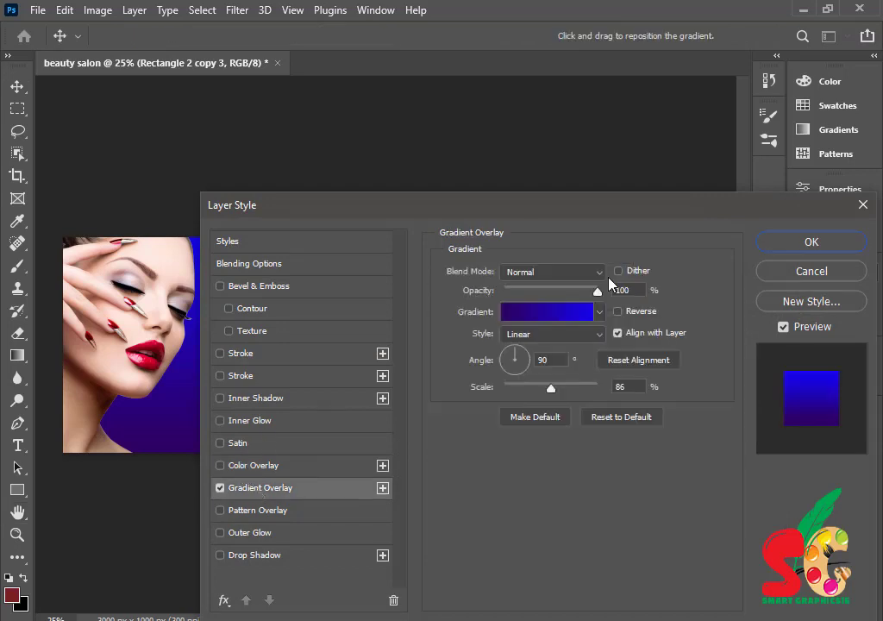
left_click(600, 312)
left_click(600, 312)
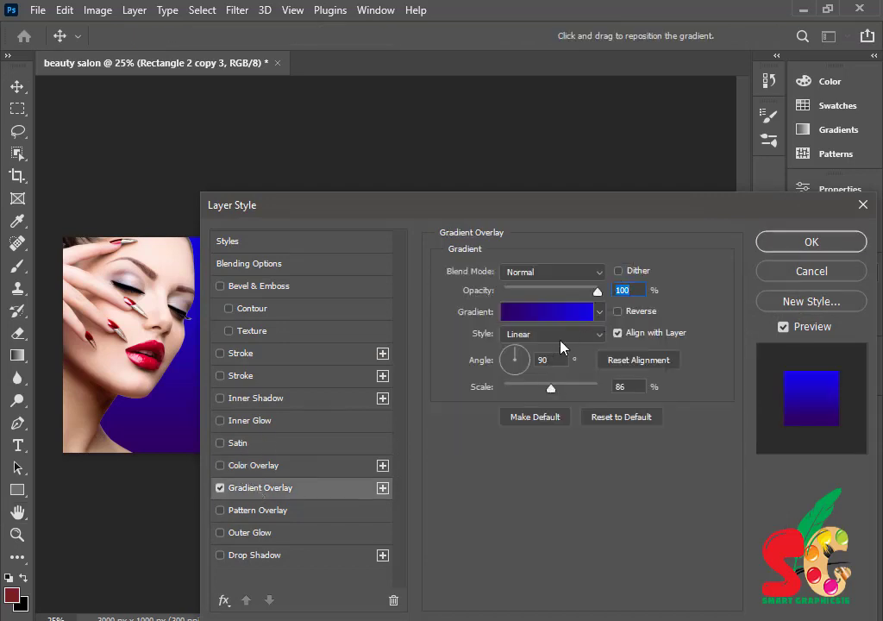
left_click(542, 320)
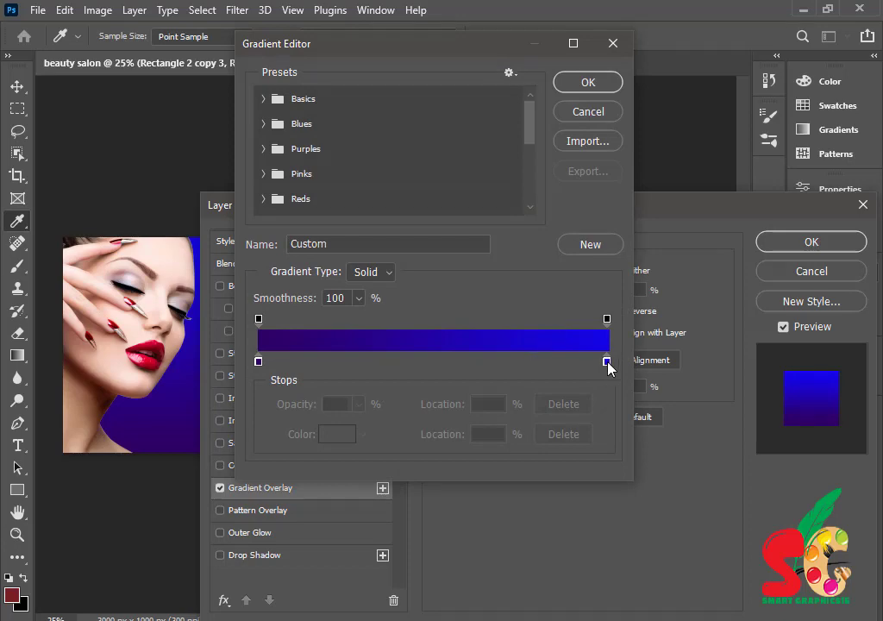
- Set the gradient to dark purple 2e0165 through lavender 5f54f5, apply it, and shift the shape right
double_click(607, 363)
left_click_drag(607, 368, 570, 300)
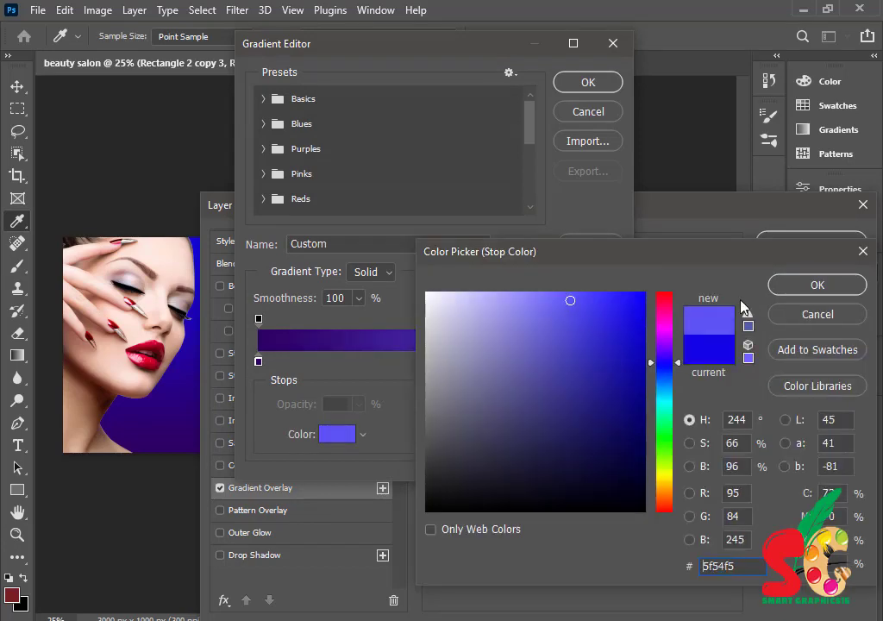
key("Return")
left_click_drag(419, 47, 300, 105)
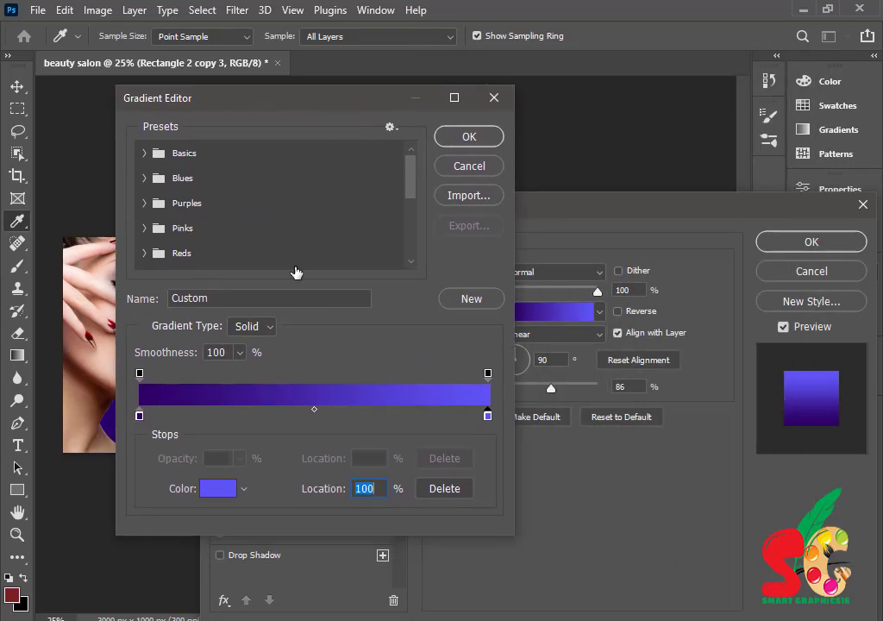
double_click(140, 417)
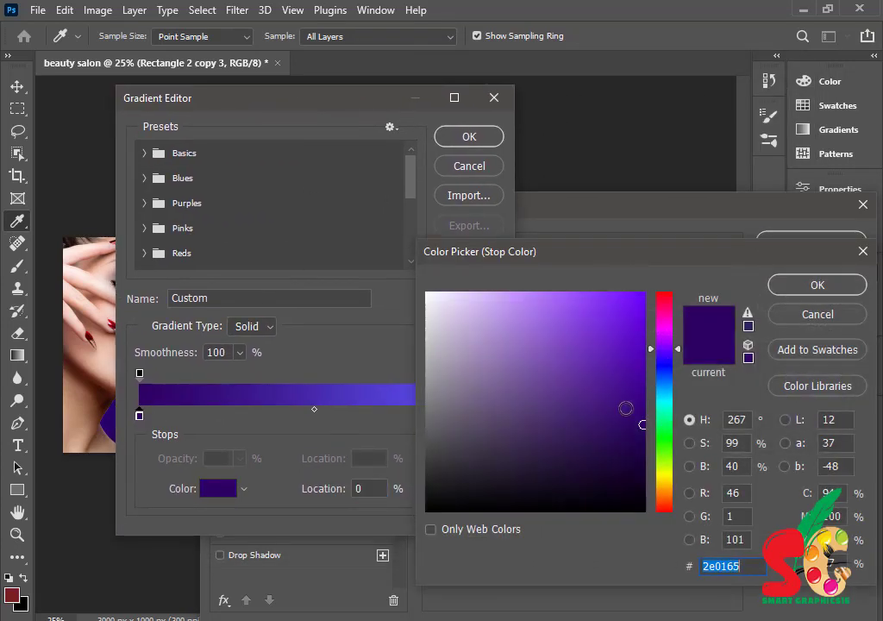
left_click(603, 402)
left_click(743, 292)
left_click(473, 136)
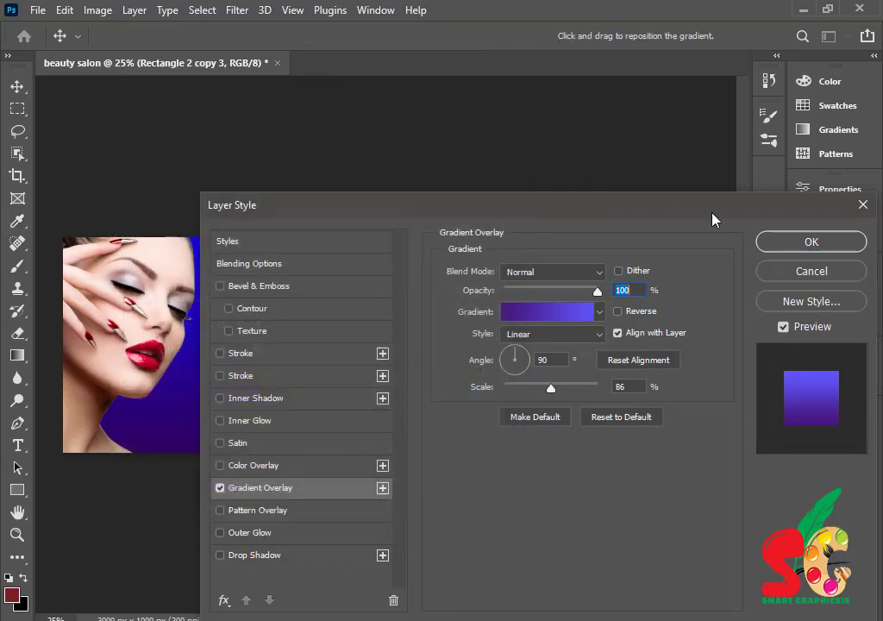
left_click(784, 245)
left_click(756, 267)
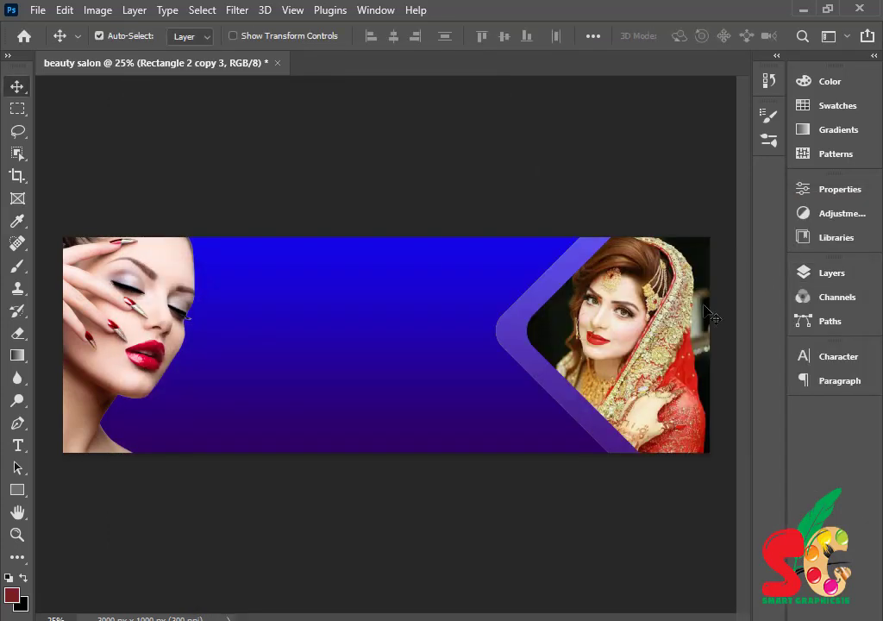
left_click_drag(507, 345, 533, 347)
- Move Rectangle 2 copy 3 below Rectangle 2 and align the lavender band behind the diamond frame
left_click(826, 277)
scroll(681, 399, "down", 3)
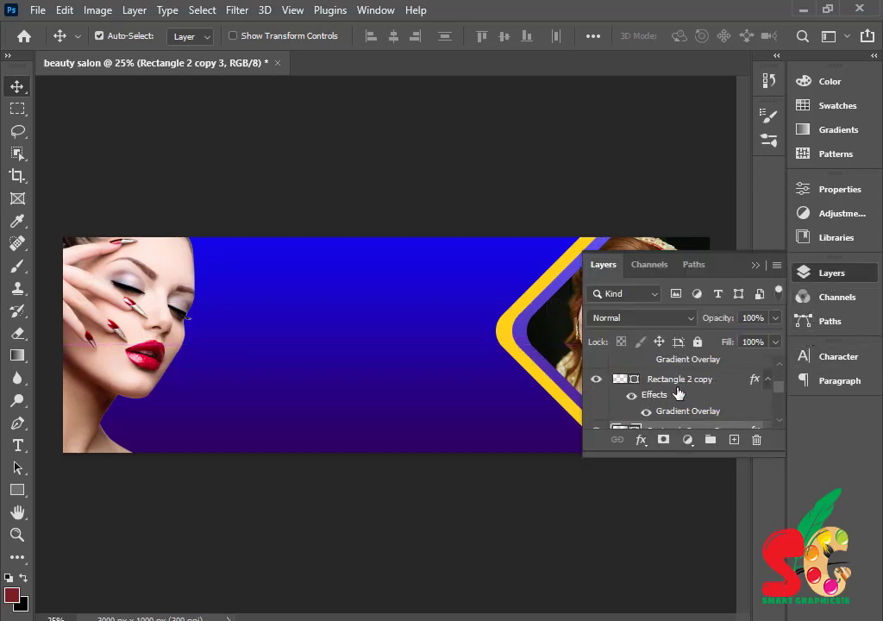
scroll(700, 390, "down", 1)
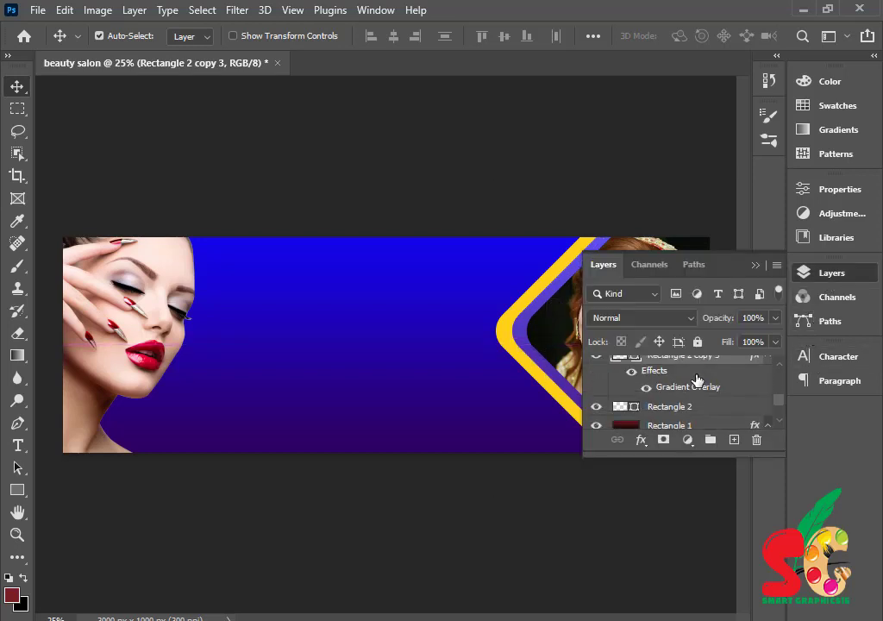
left_click_drag(697, 363, 696, 414)
left_click_drag(556, 377, 477, 333)
left_click_drag(548, 340, 484, 333)
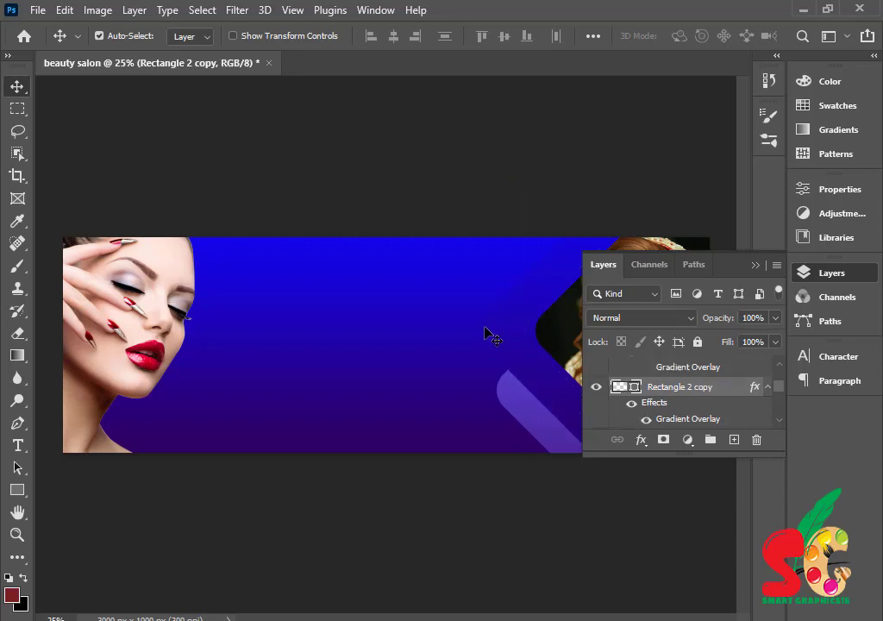
- Hide the dark Rectangle 2 copy, shift the yellow frame left, and Alt-drag a yellow copy to the top centre
left_click(596, 386)
left_click_drag(530, 339, 499, 337)
left_click_drag(505, 388, 501, 357)
left_click(755, 271)
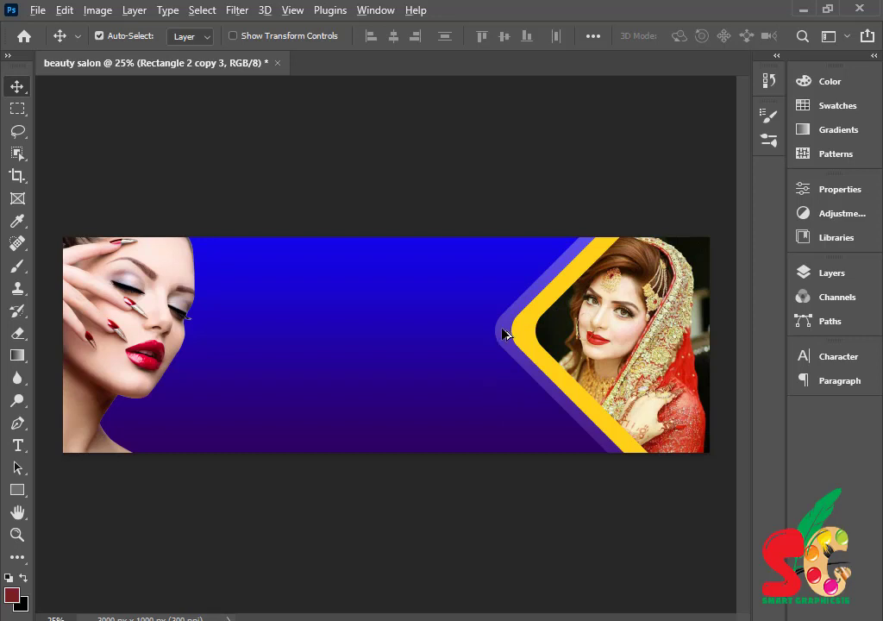
left_click_drag(521, 337, 267, 274)
- Scale Rectangle 2 copy 4 down to 55% and shift it so its tip dips into the top edge
key("ctrl+t")
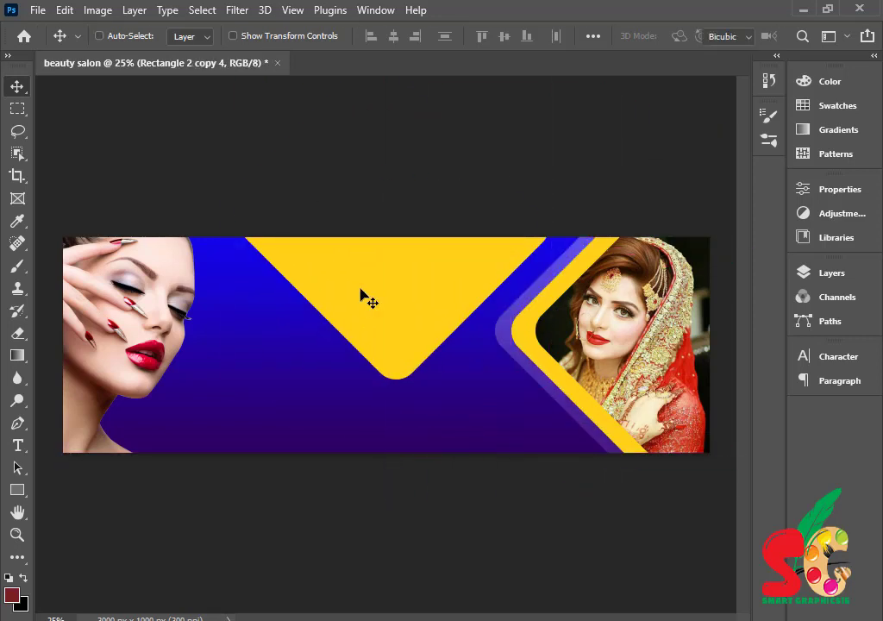
left_click_drag(227, 215, 372, 219)
left_click_drag(465, 275, 494, 266)
left_click(831, 273)
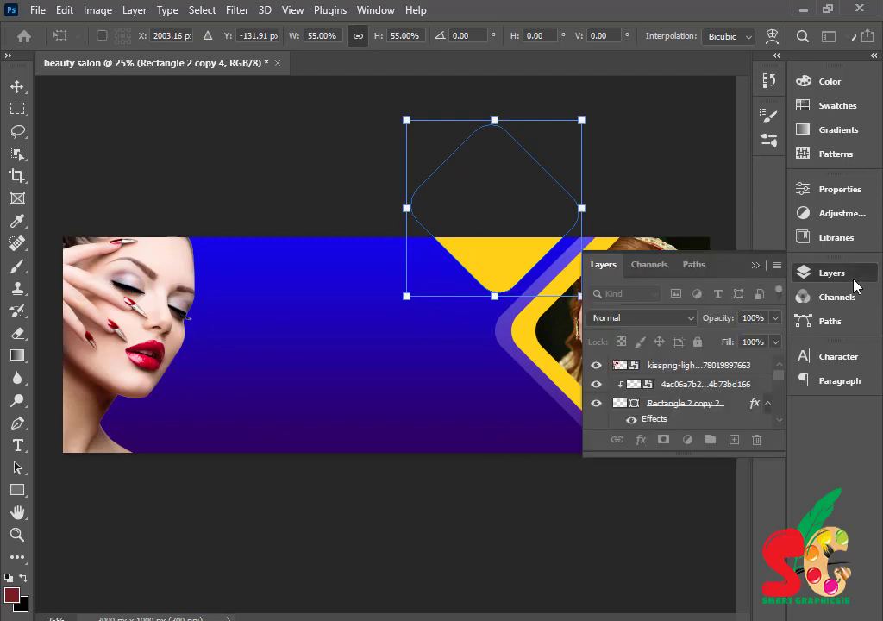
- Commit the resize and try gradient, stroke and colour overlay effects on the yellow copy in Layer Style
scroll(697, 384, "down", 3)
scroll(696, 383, "up", 3)
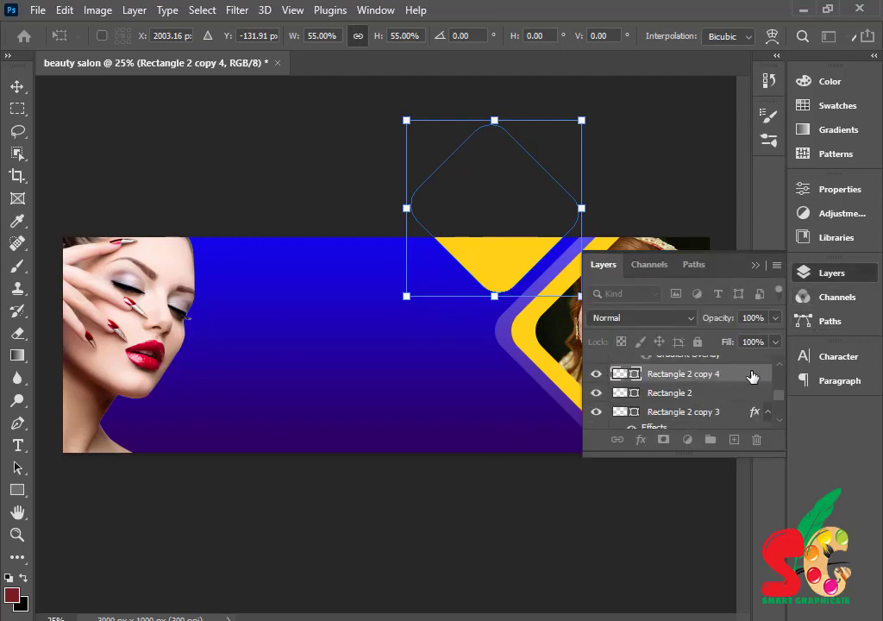
key("Return")
double_click(752, 374)
left_click_drag(406, 201, 759, 218)
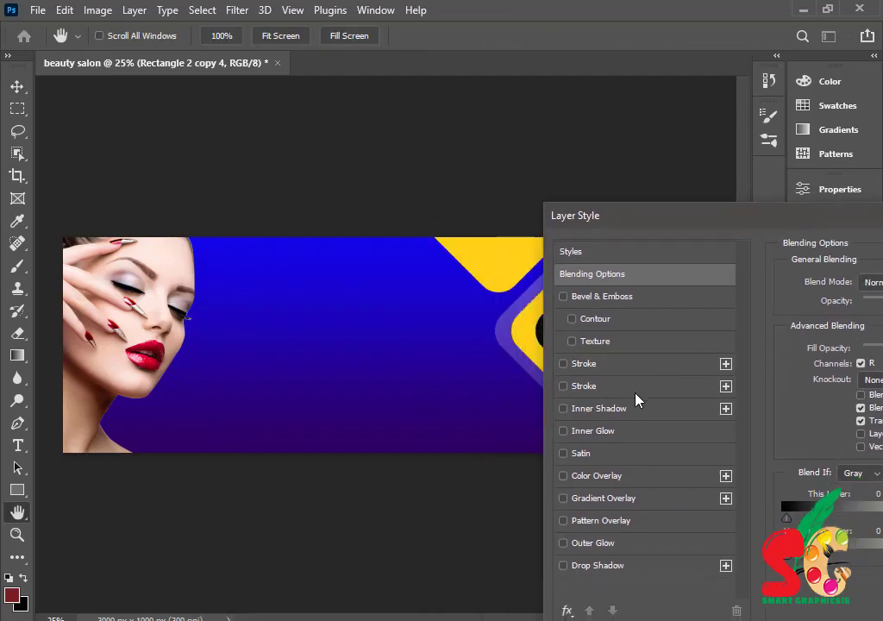
left_click(604, 498)
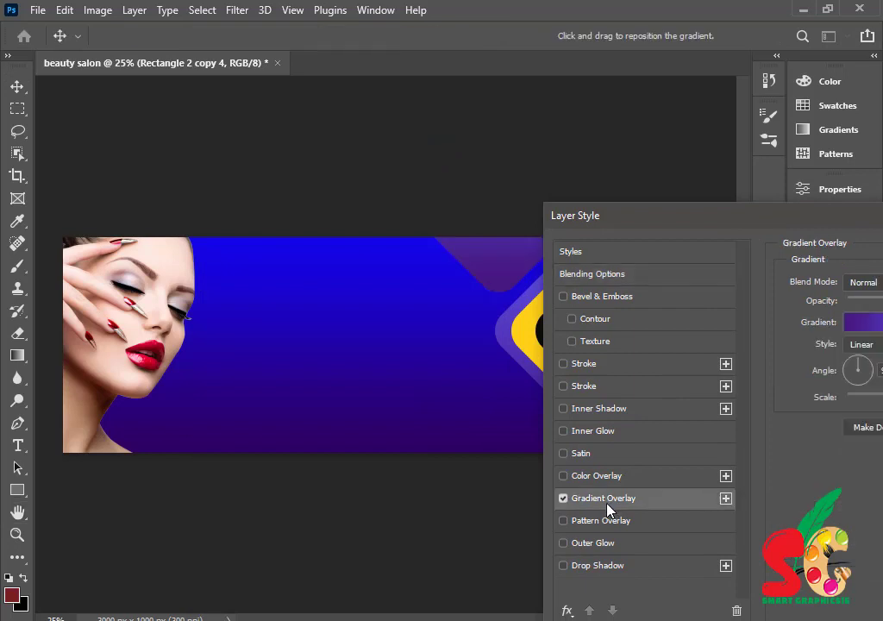
left_click(563, 500)
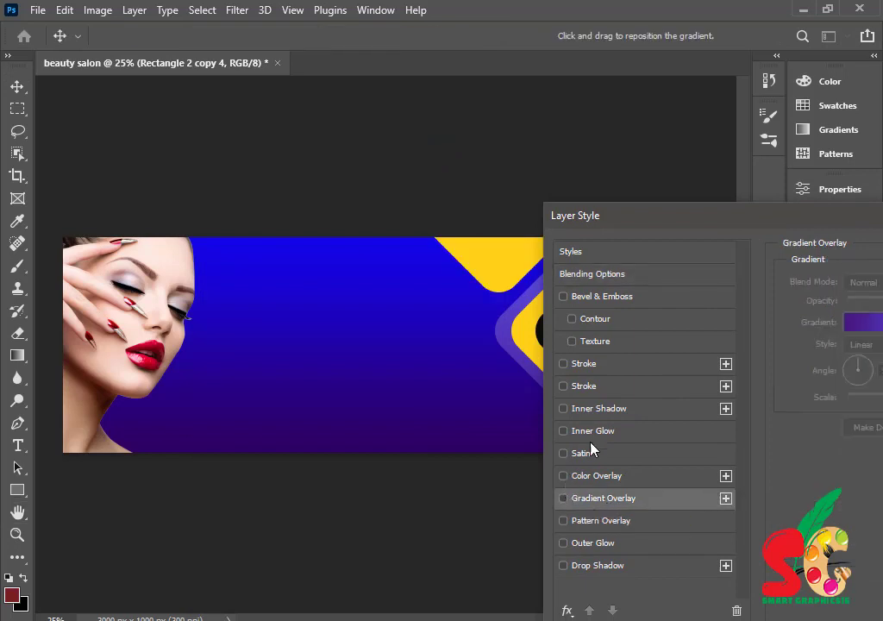
left_click(604, 364)
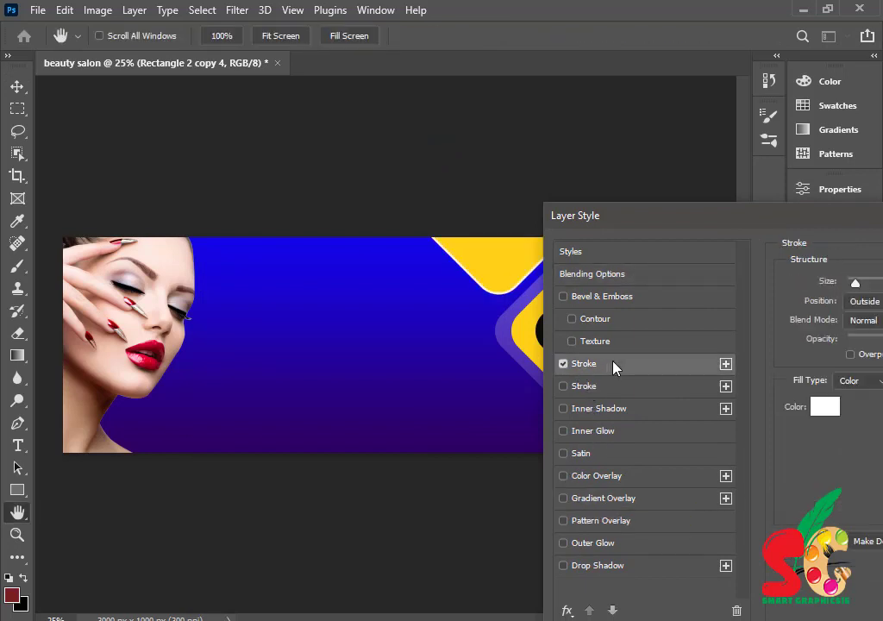
left_click(598, 477)
left_click(564, 476)
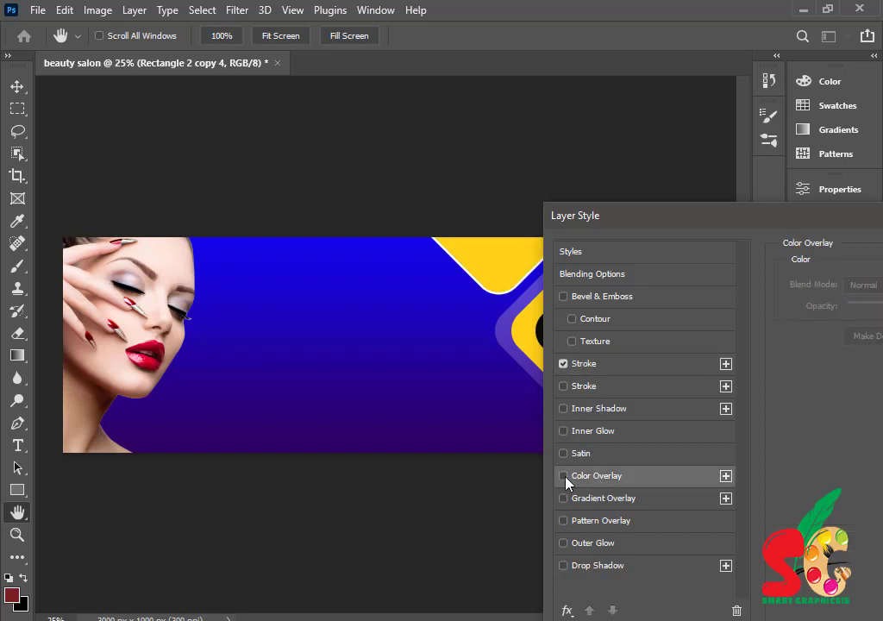
left_click(657, 507)
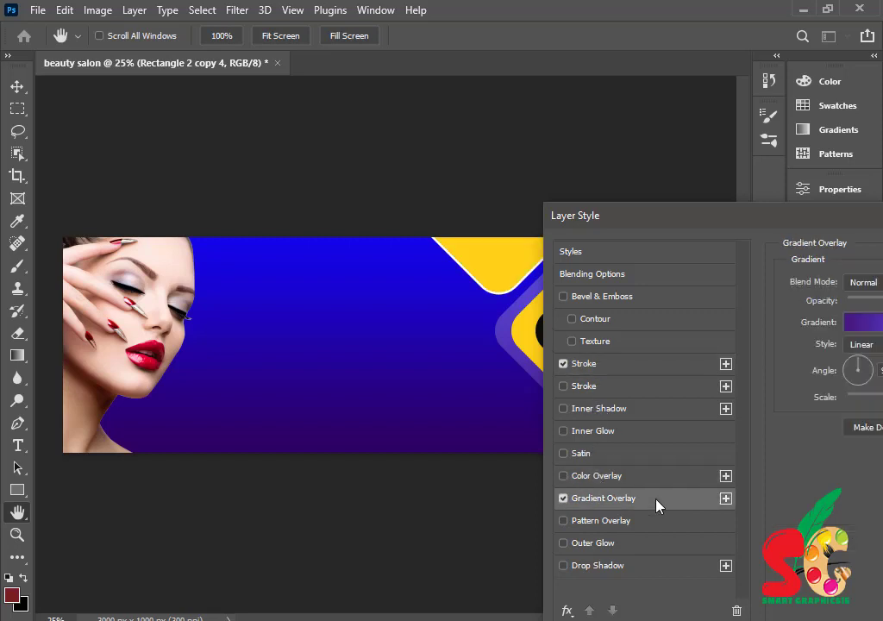
left_click(564, 499)
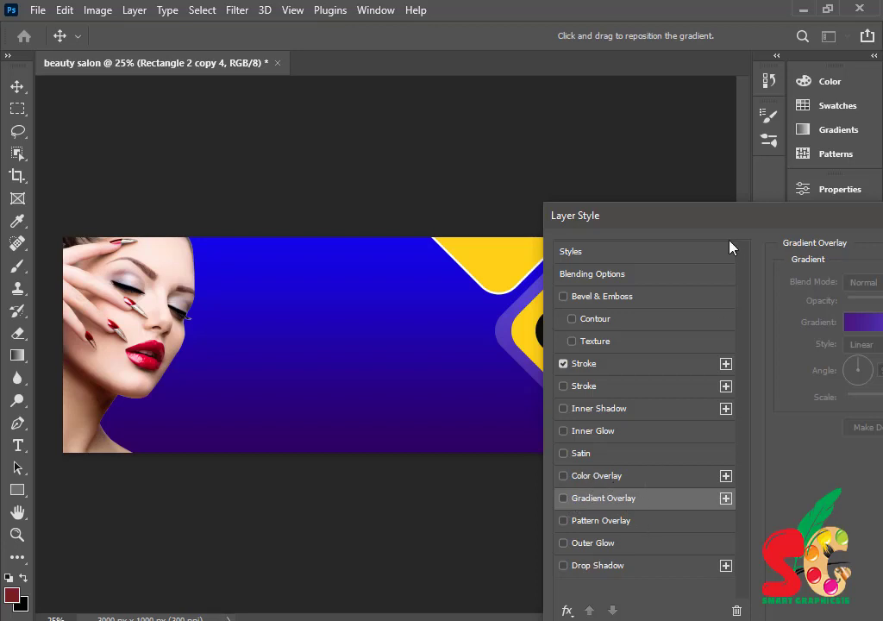
left_click_drag(716, 217, 460, 344)
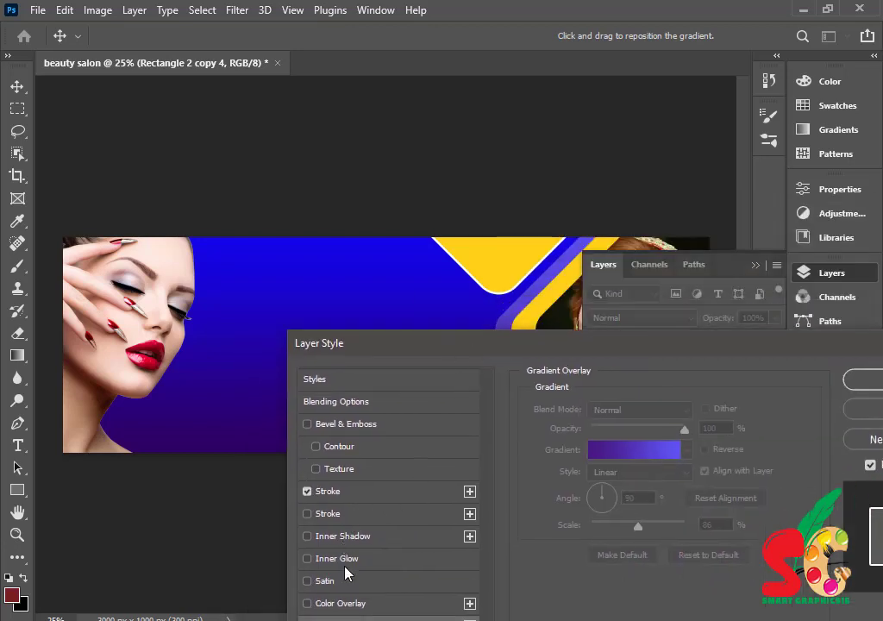
- Add a blue 1504e4 Color Overlay to the shape
left_click(350, 603)
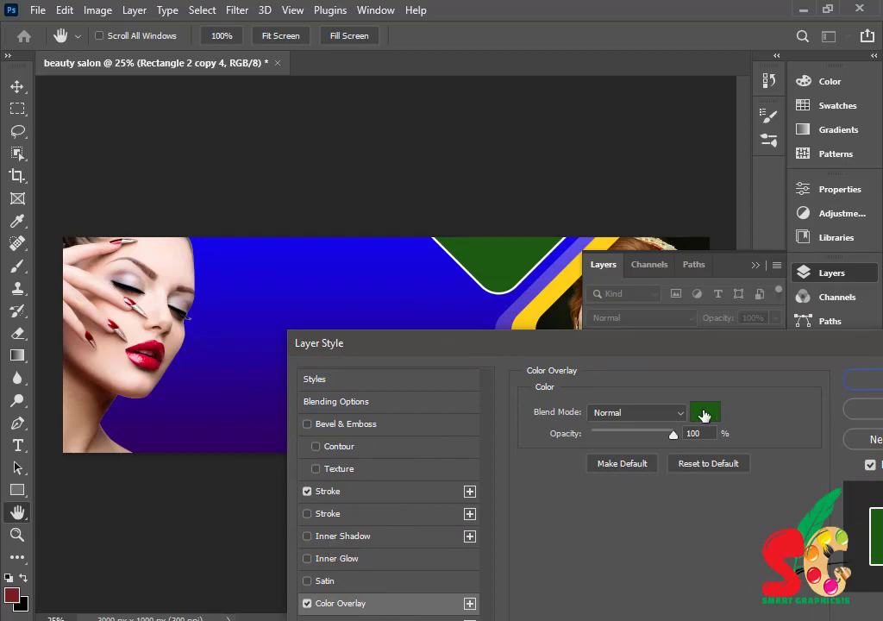
left_click(703, 416)
left_click(404, 244)
left_click(808, 286)
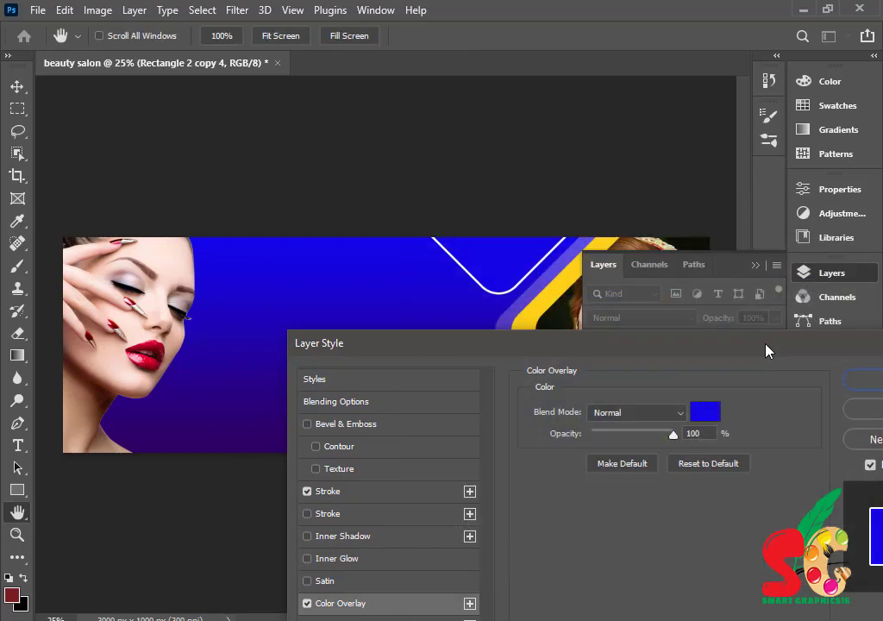
- Give the shape a stroke in yellow sampled from the banner and apply the layer style
left_click(349, 492)
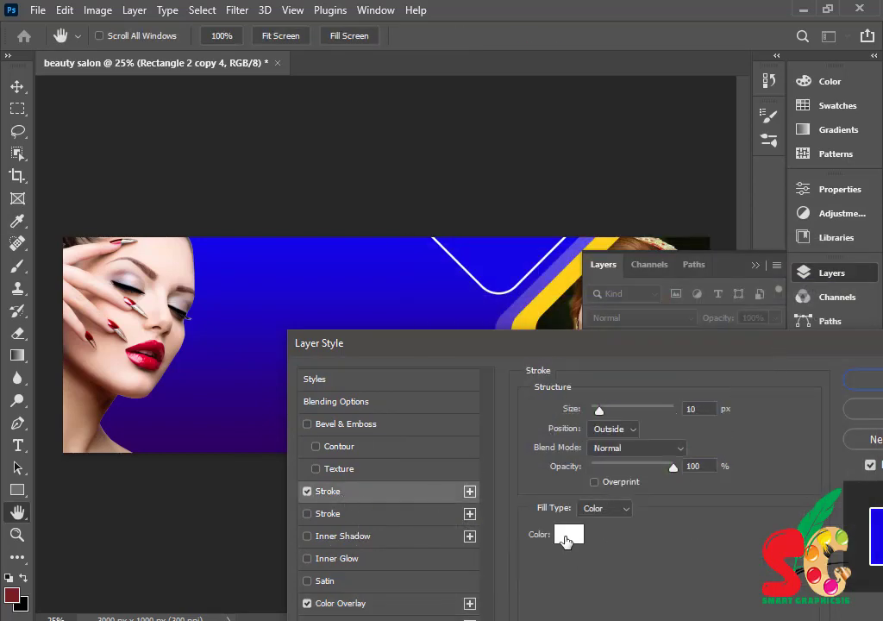
left_click(567, 536)
left_click(664, 477)
left_click_drag(704, 254, 574, 374)
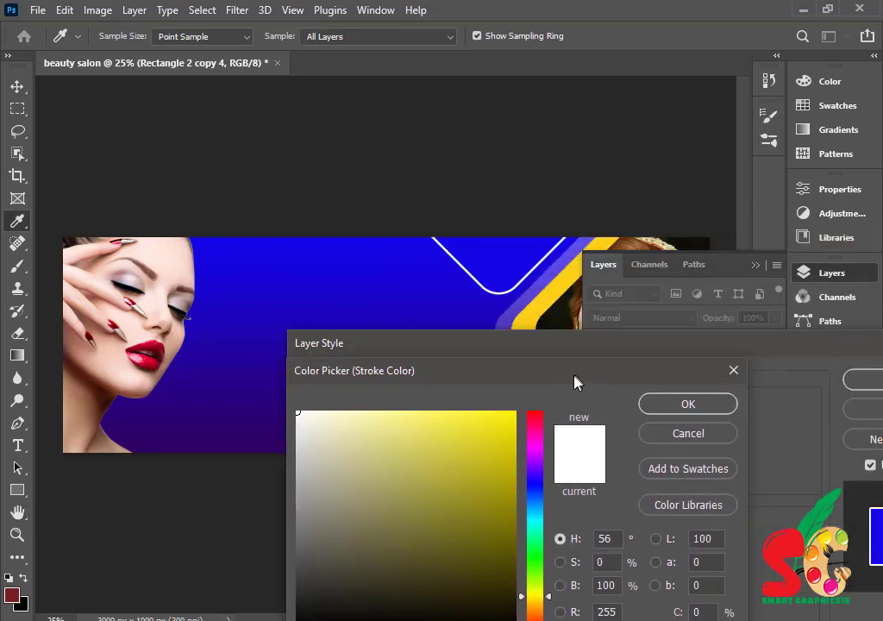
left_click(560, 291)
left_click(688, 405)
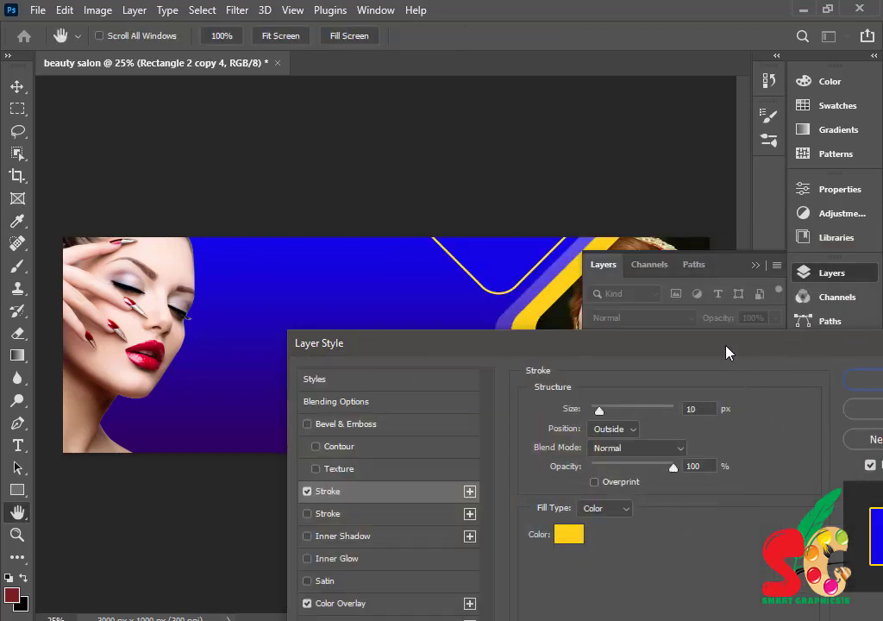
left_click(681, 408)
left_click(756, 266)
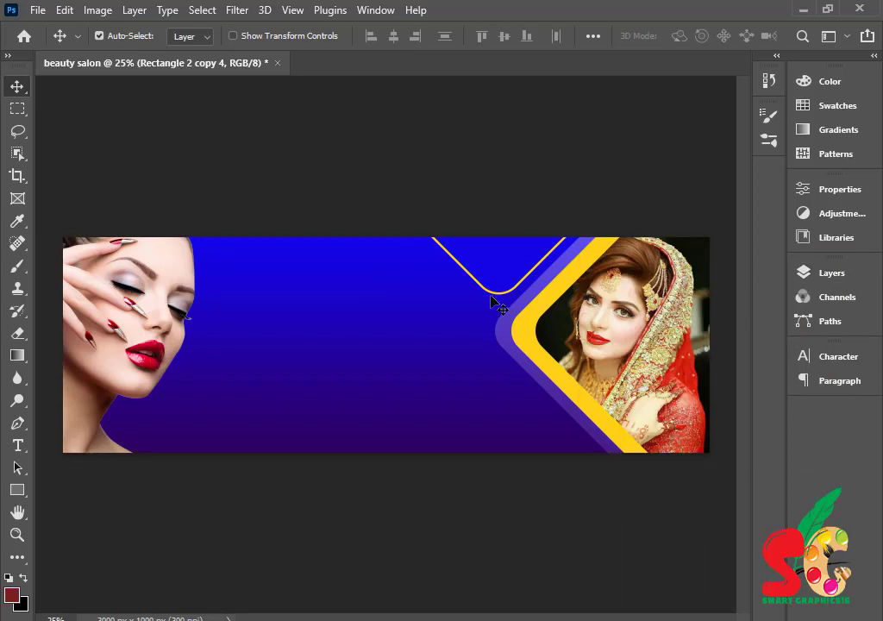
- Undo the accidental move of the gradient background rectangle
mouse_move(497, 305)
left_mouse_down()
mouse_move(483, 292)
mouse_move(487, 310)
left_mouse_up()
key("ctrl+z")
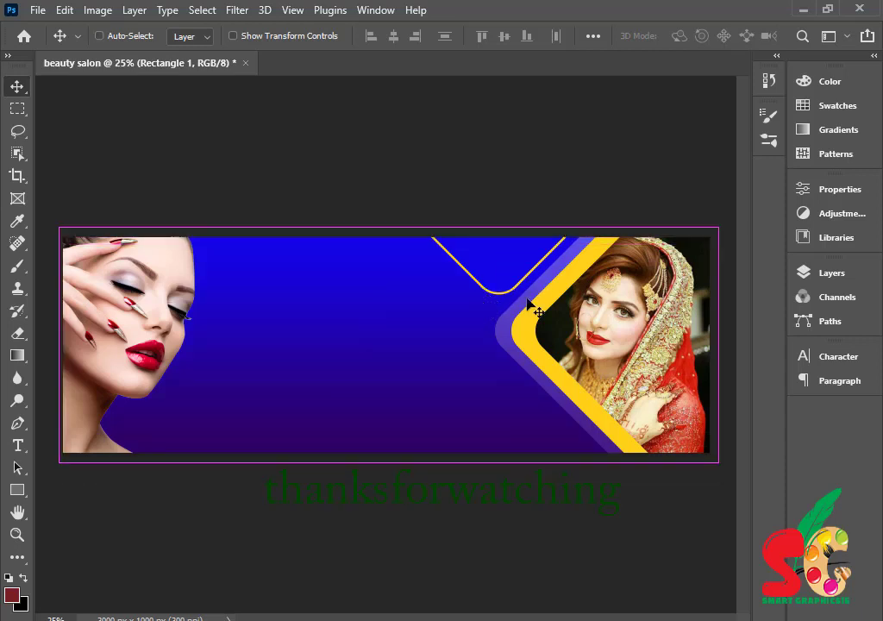
key("ctrl+z")
left_click(862, 363)
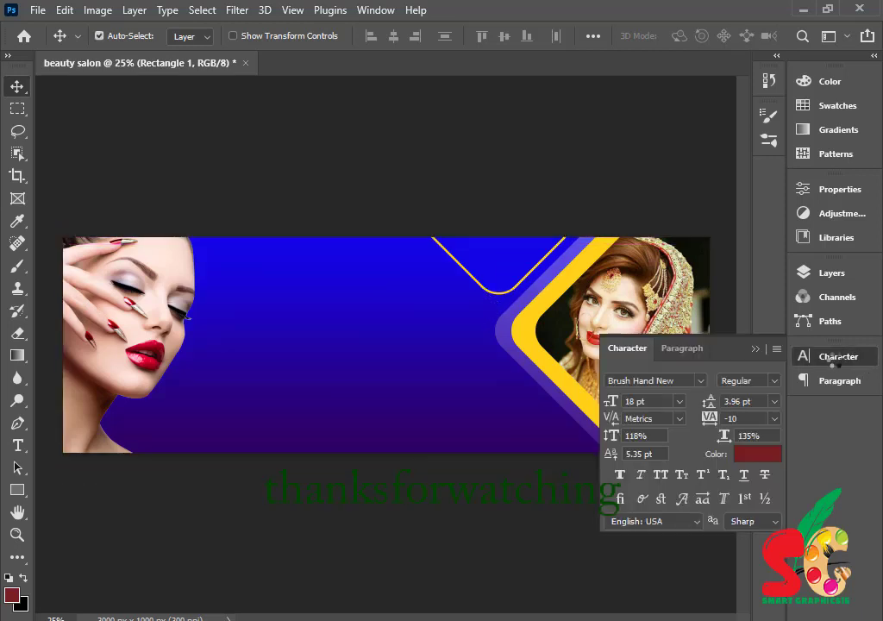
left_click(852, 358)
- Select Rectangle 2 copy 4 and nudge the V shape slightly left and down
left_click(830, 275)
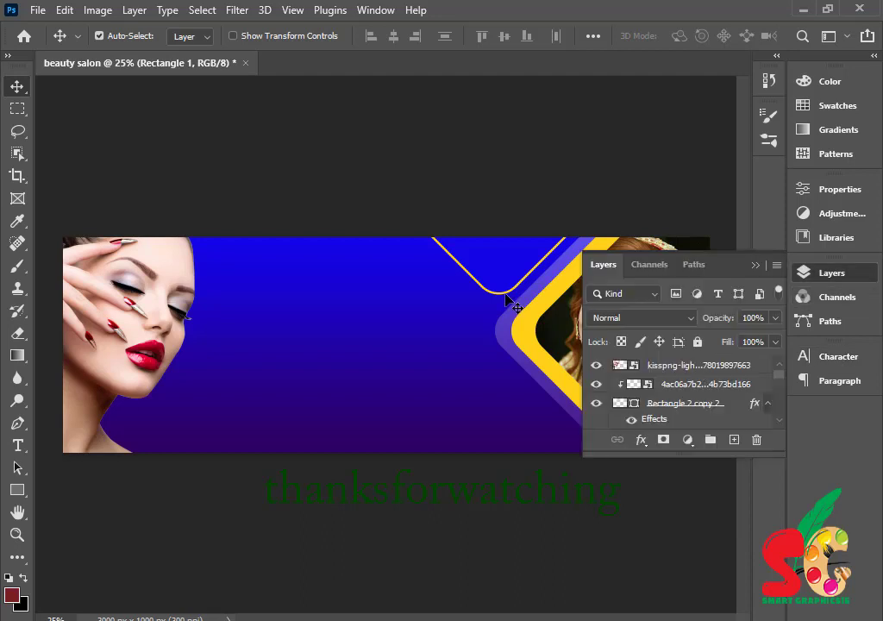
scroll(673, 380, "down", 3)
left_click(698, 398)
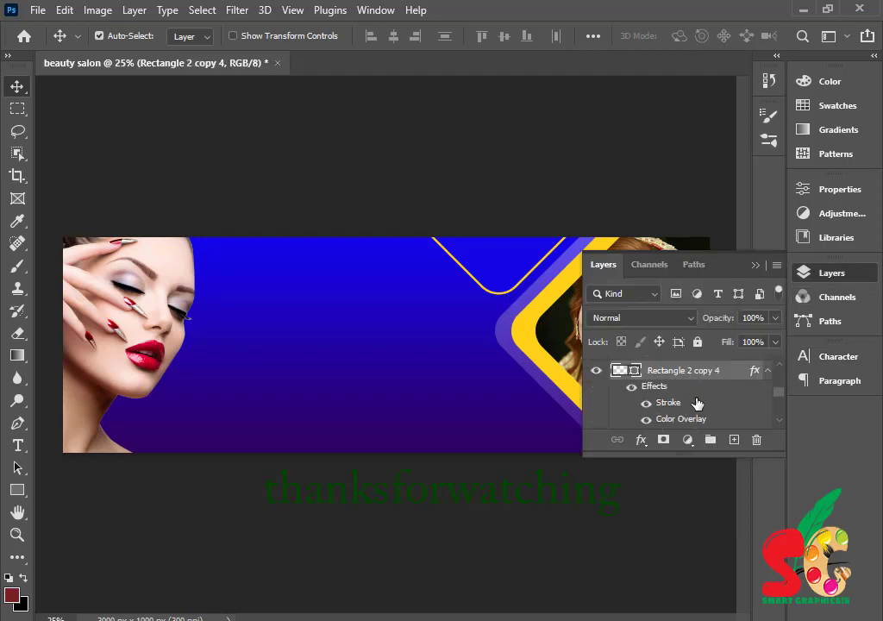
left_click(507, 297)
scroll(711, 392, "up", 3)
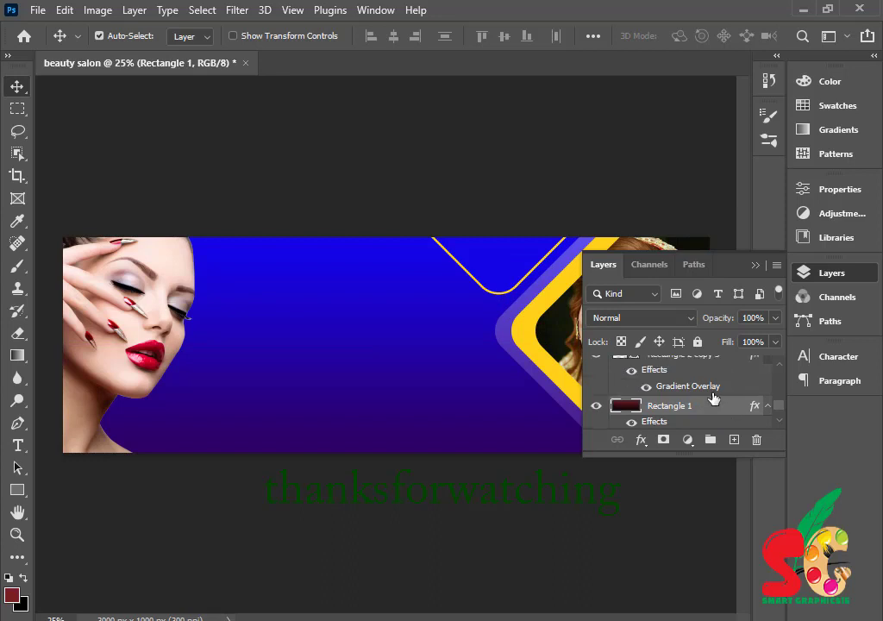
scroll(720, 409, "down", 2)
left_click(595, 405)
left_click_drag(502, 269, 492, 280)
scroll(642, 374, "down", 3)
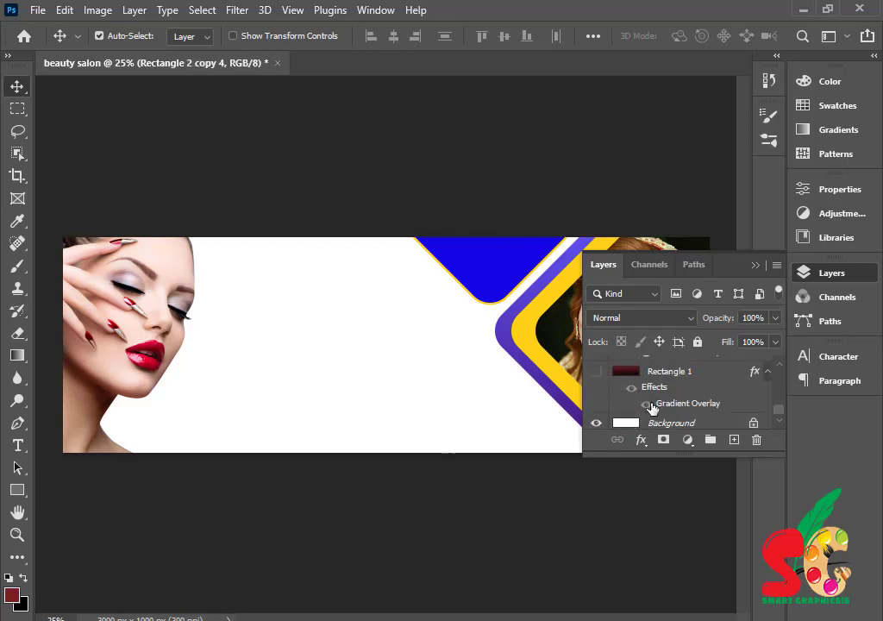
left_click(596, 371)
left_click(756, 265)
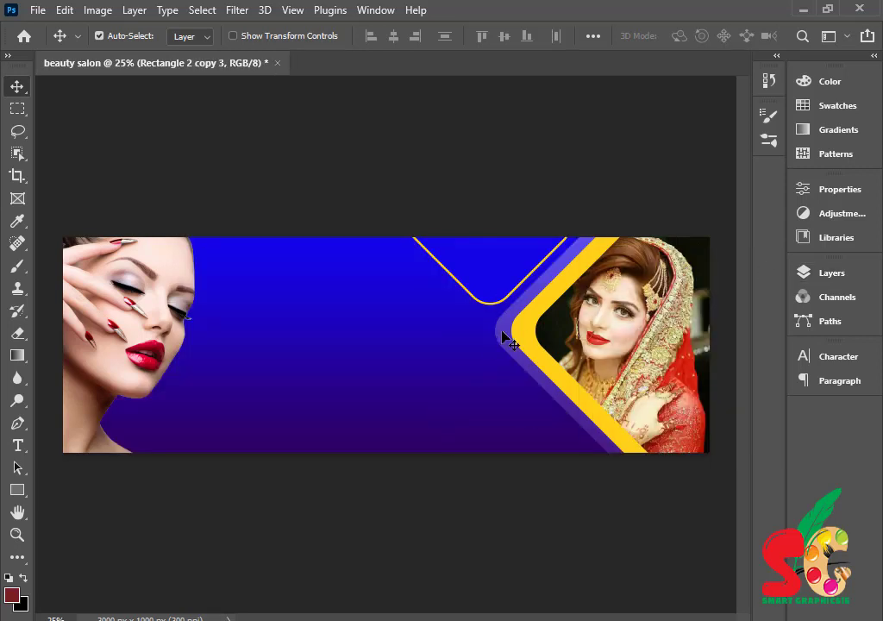
- Duplicate the shape into the banner's lower middle and open its Gradient Overlay in Layer Style
left_click_drag(503, 336, 300, 475)
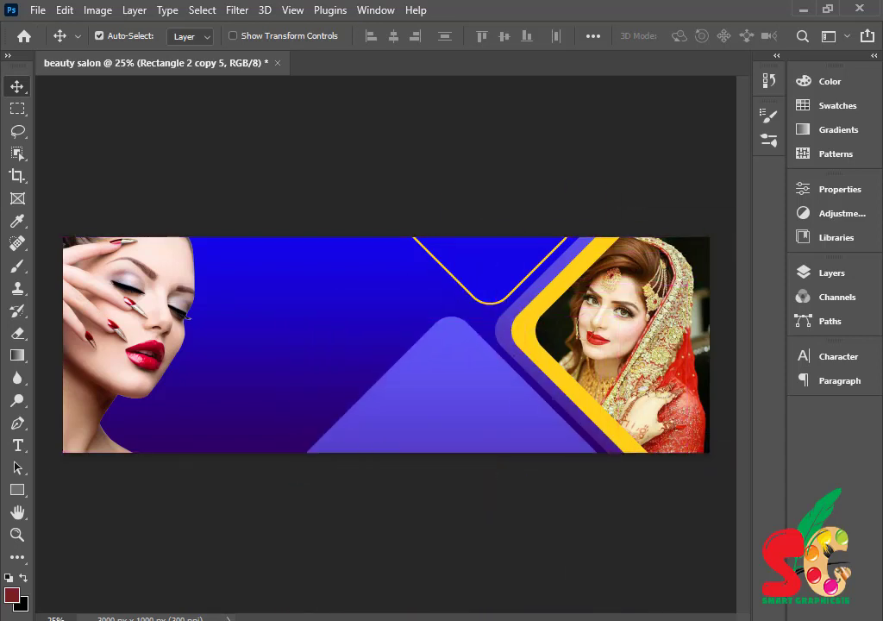
left_click(832, 273)
scroll(730, 388, "down", 5)
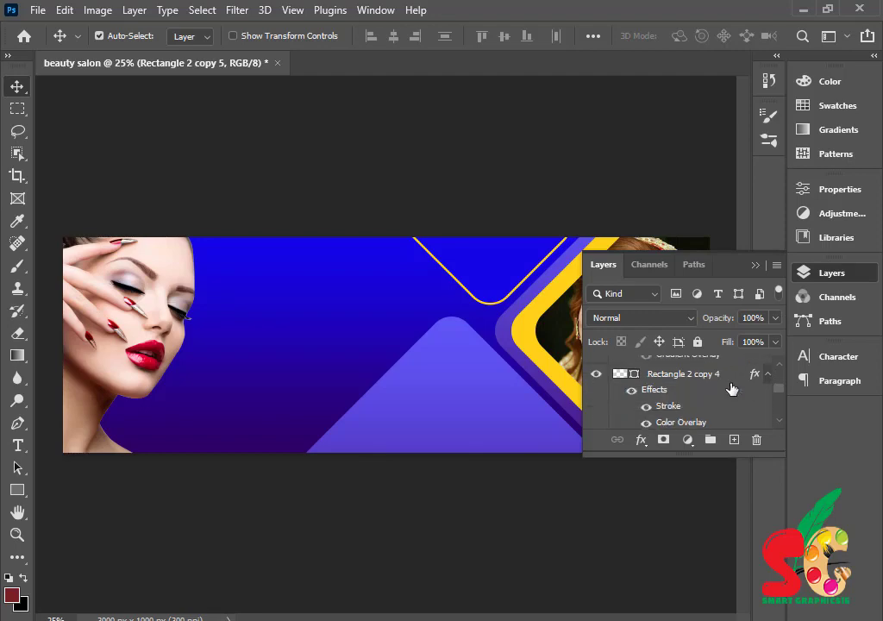
double_click(740, 411)
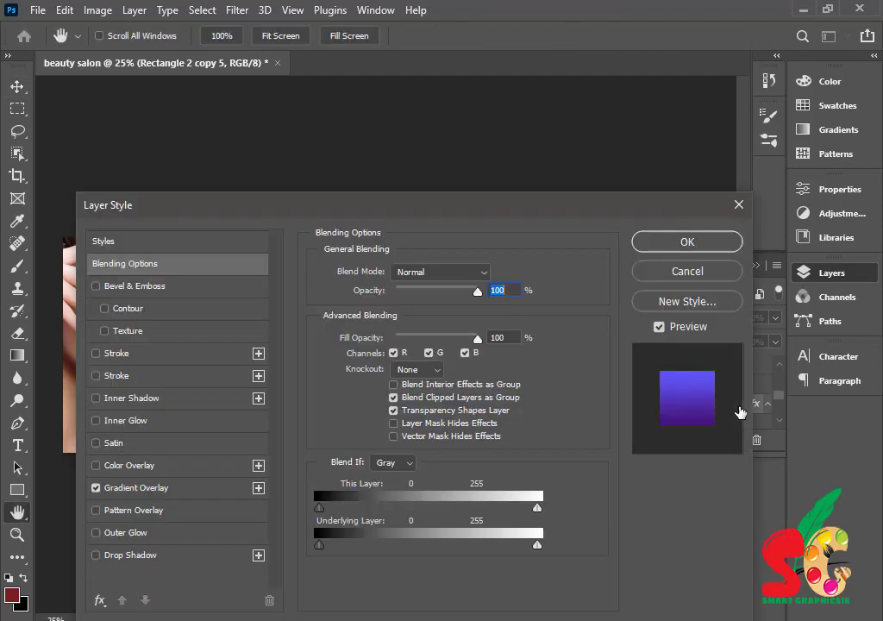
left_click(96, 488)
left_click_drag(407, 212, 749, 151)
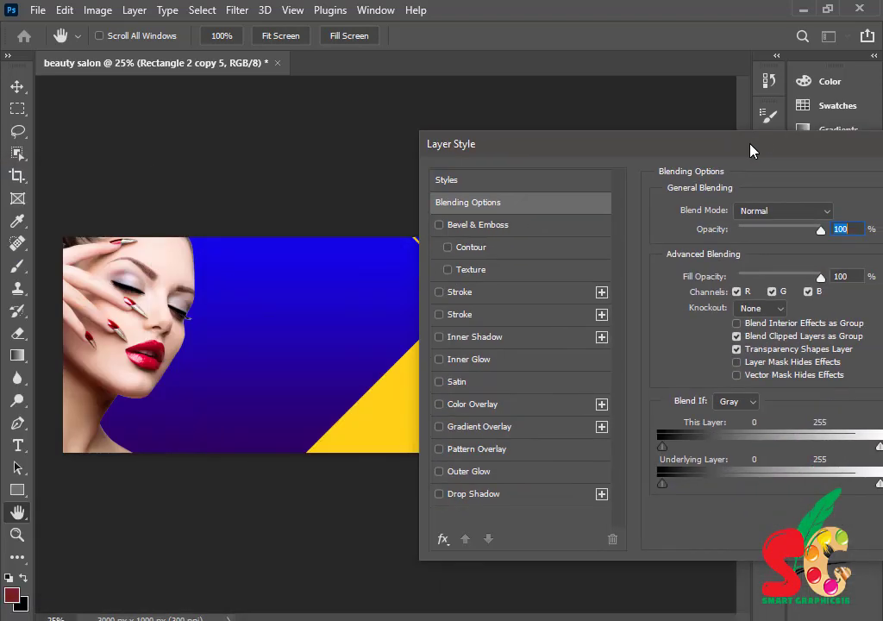
left_click(477, 428)
- Set the gradient stops to light purple a059f8 and dark navy 060149, then apply the style
left_click(798, 250)
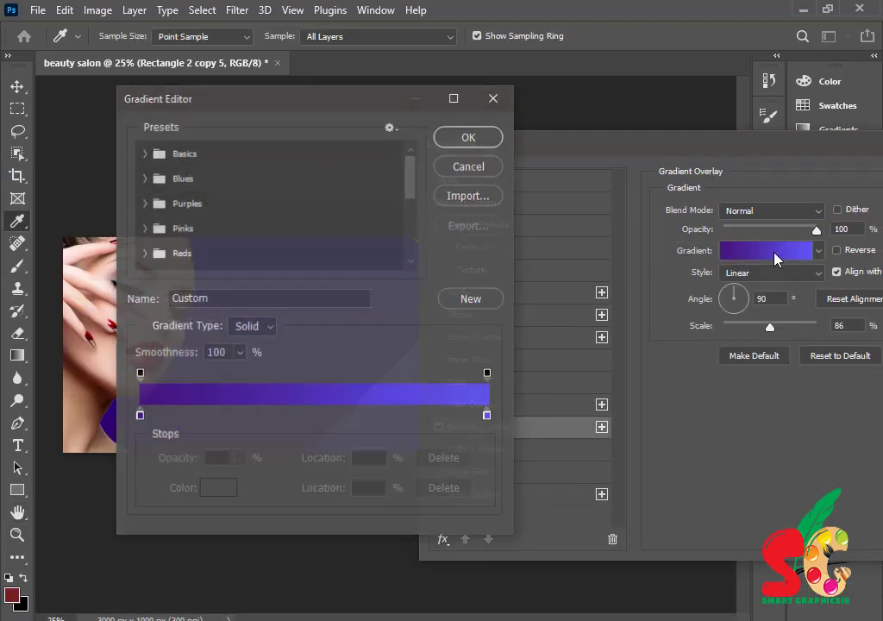
double_click(140, 417)
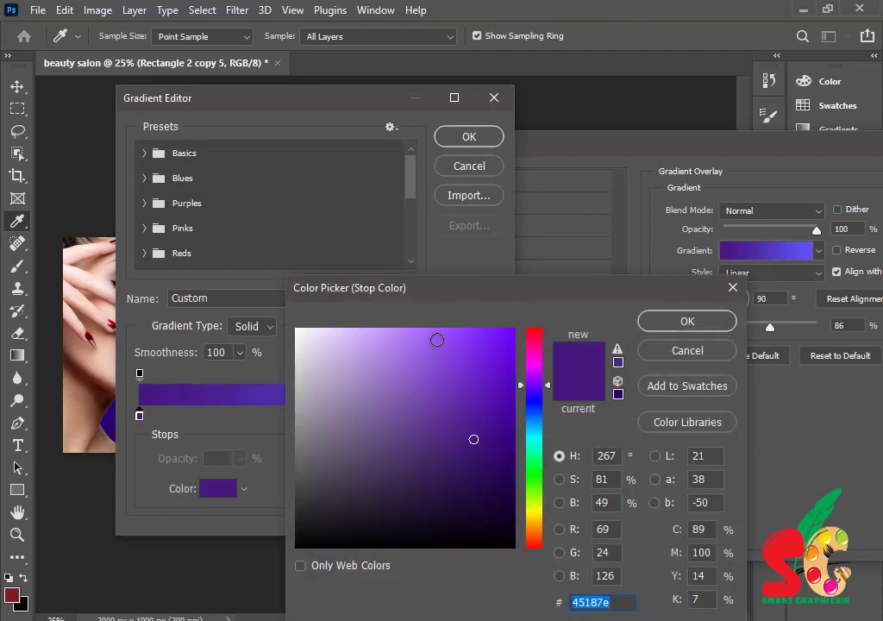
left_click(437, 335)
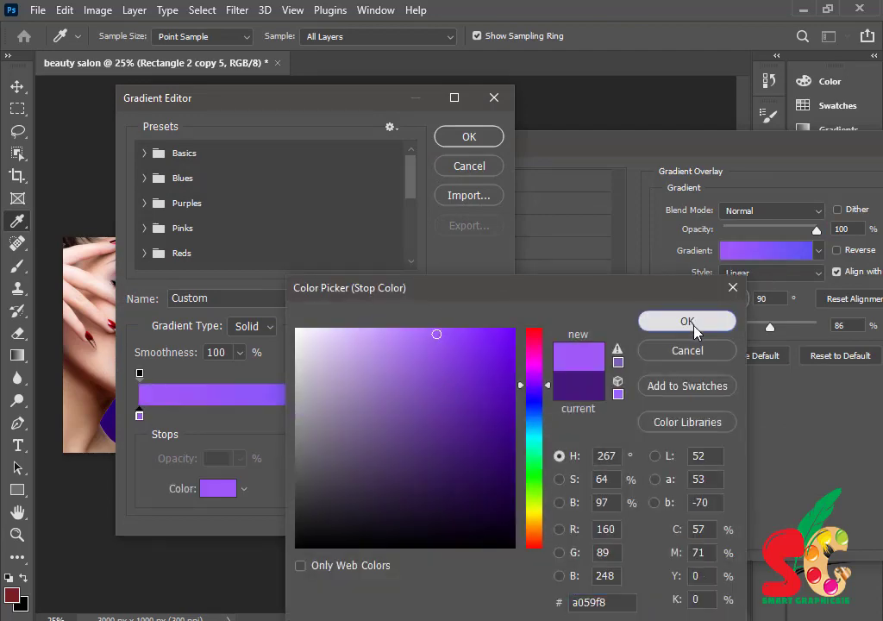
left_click(687, 320)
left_click(489, 418)
double_click(489, 419)
left_click(489, 414)
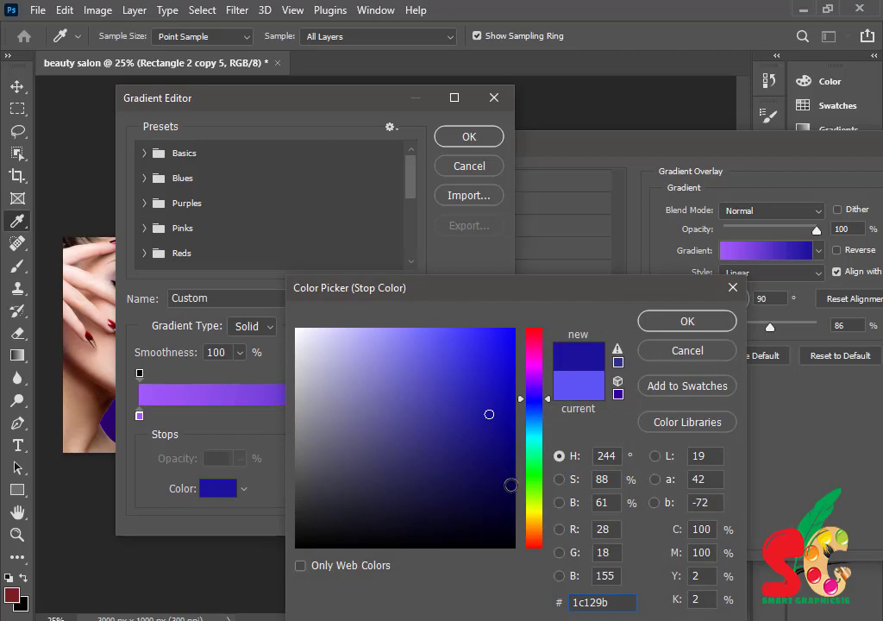
left_click(510, 484)
left_click(687, 321)
left_click(490, 137)
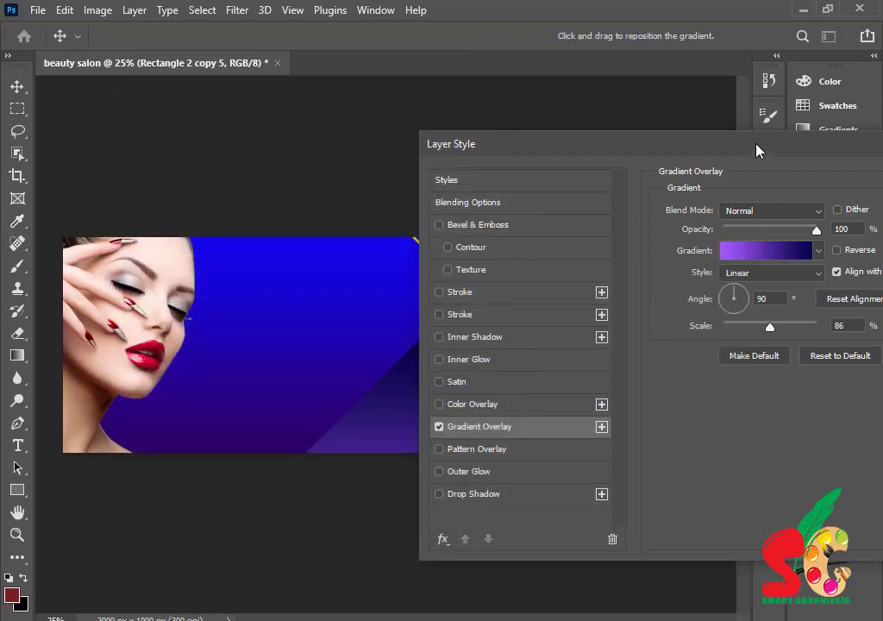
left_click_drag(756, 151, 408, 203)
left_click(677, 230)
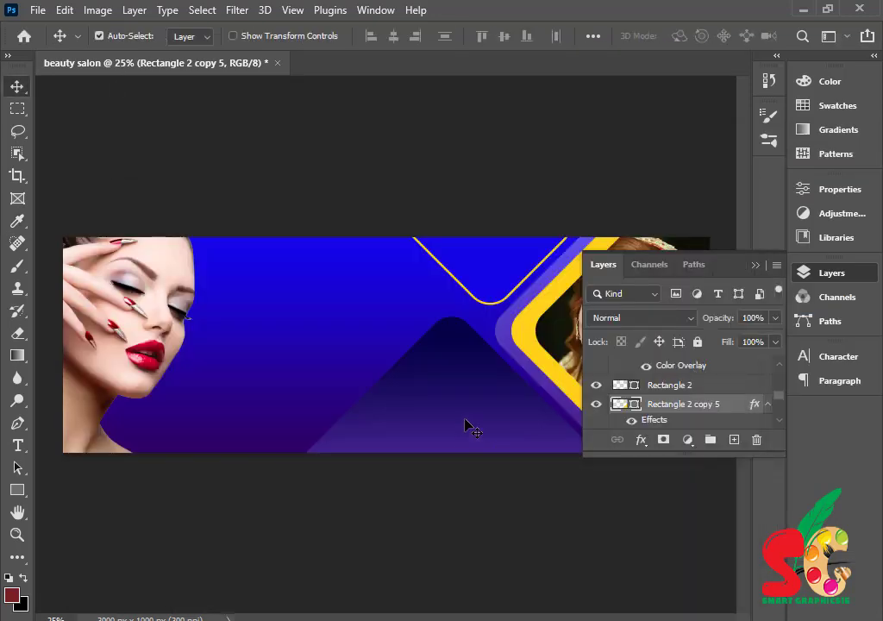
- Shrink the gradient triangle to about 37% and tuck it into the bottom edge beside the lavender band
left_click_drag(467, 414, 489, 429)
left_click(756, 264)
key("ctrl")
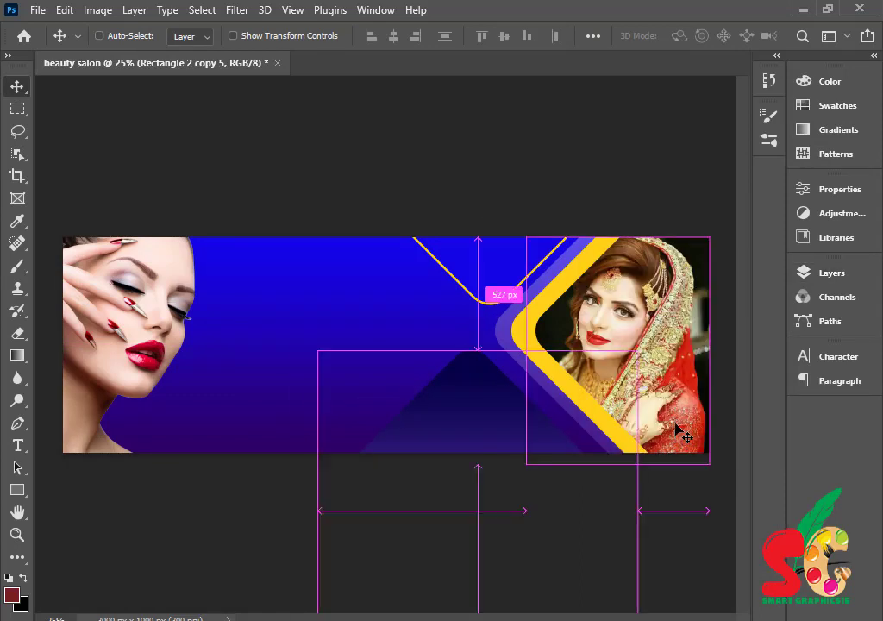
key("ctrl+t")
left_click_drag(316, 513, 433, 486)
left_click_drag(517, 430, 490, 388)
left_click_drag(410, 469, 490, 465)
mouse_move(548, 447)
left_mouse_down()
mouse_move(539, 438)
mouse_move(548, 456)
left_mouse_up()
key("Return")
left_click(421, 526)
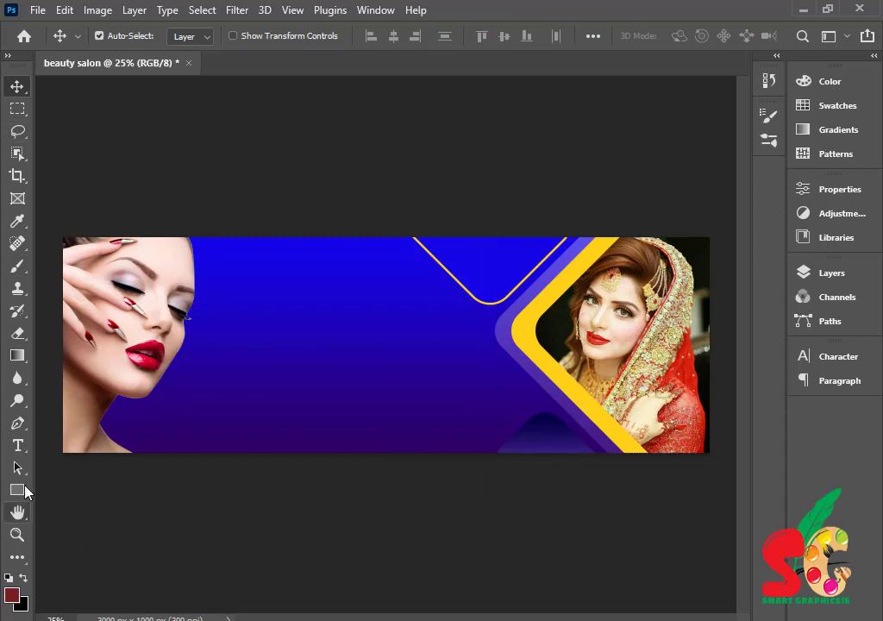
- Start a text box in the upper blue area with text colour ffd118
left_click(18, 445)
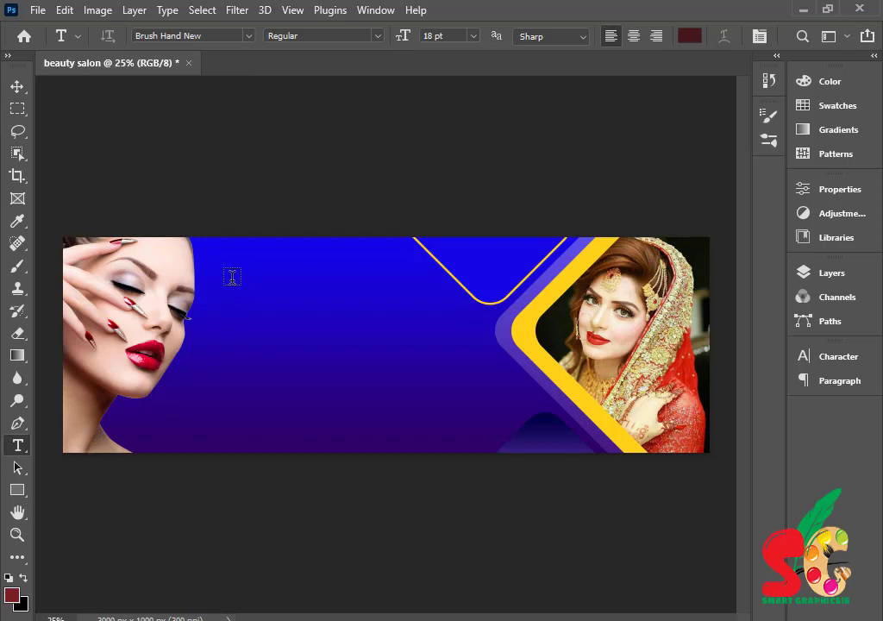
left_click(232, 277)
left_click(839, 356)
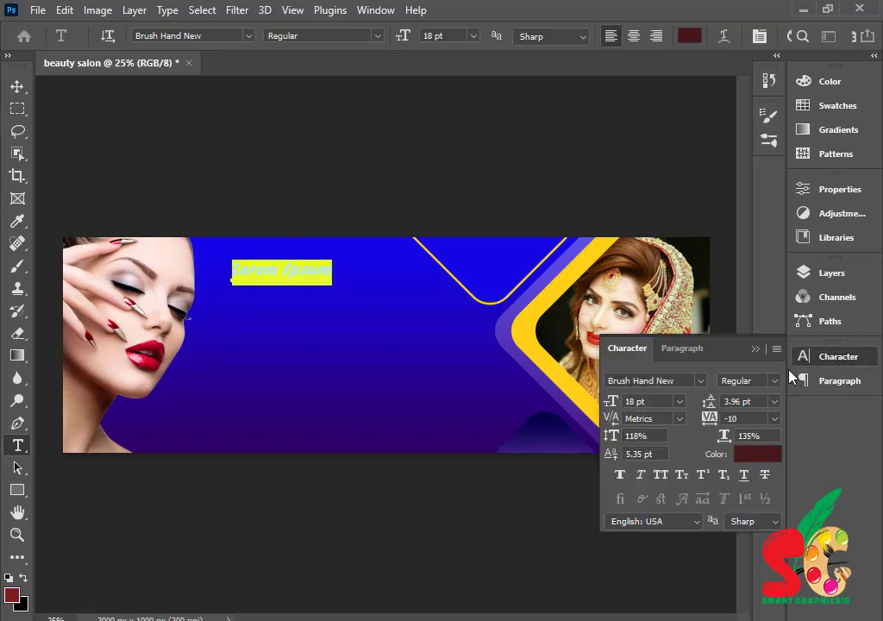
left_click(757, 454)
left_click(534, 512)
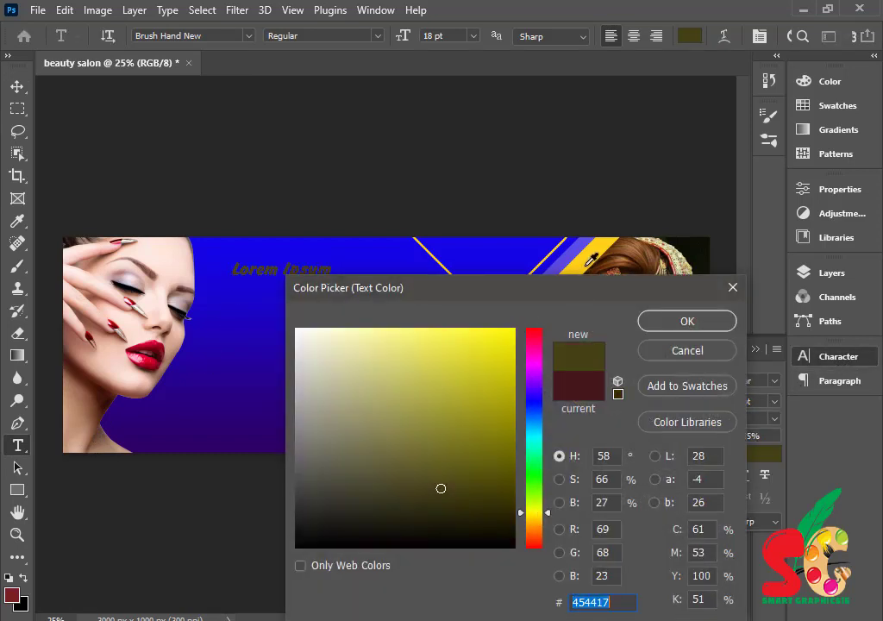
type("ffd118")
key("Return")
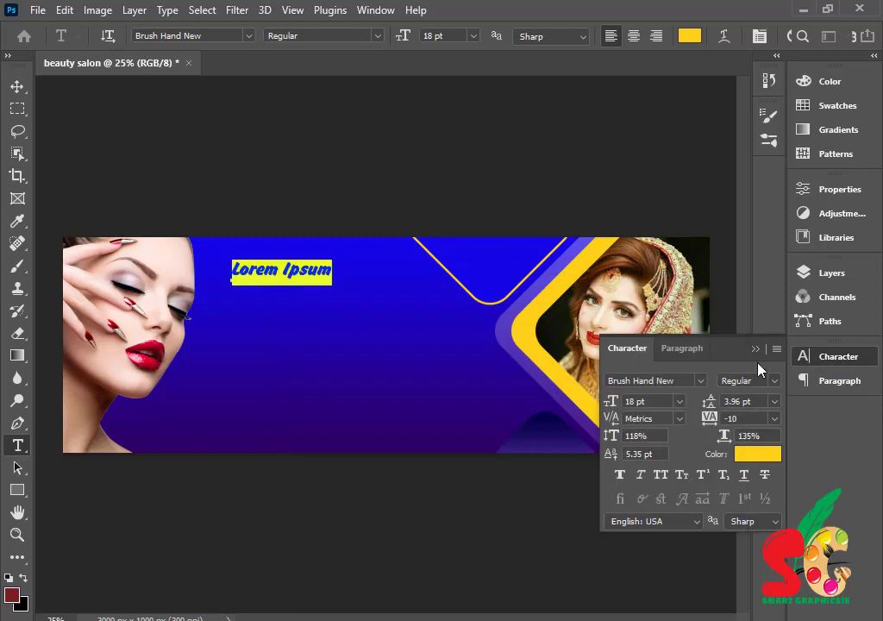
- Type the title SHAZIL and commit the text
type("BEAUTY")
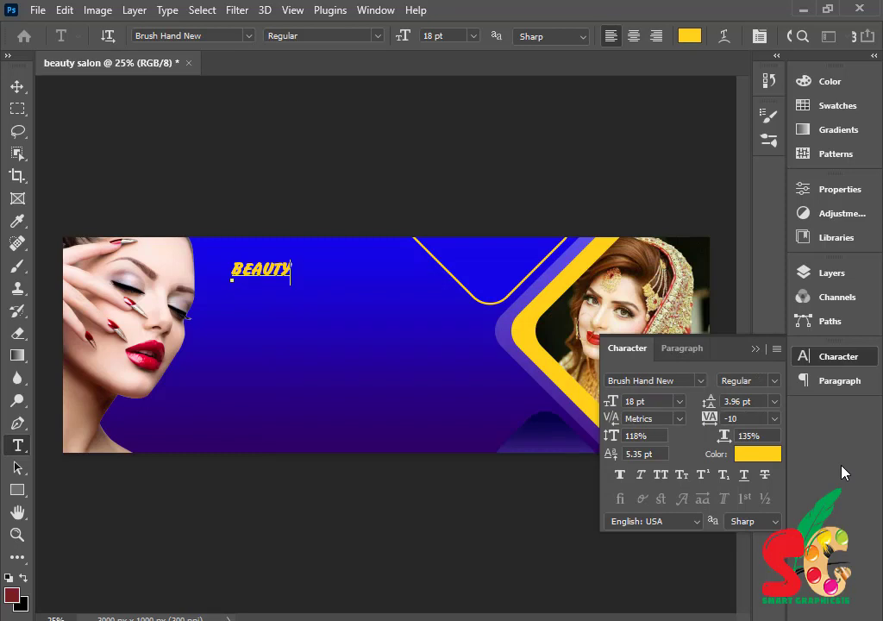
key("BackSpace")
key("BackSpace")
key("BackSpace")
key("BackSpace")
type("SHAZIL")
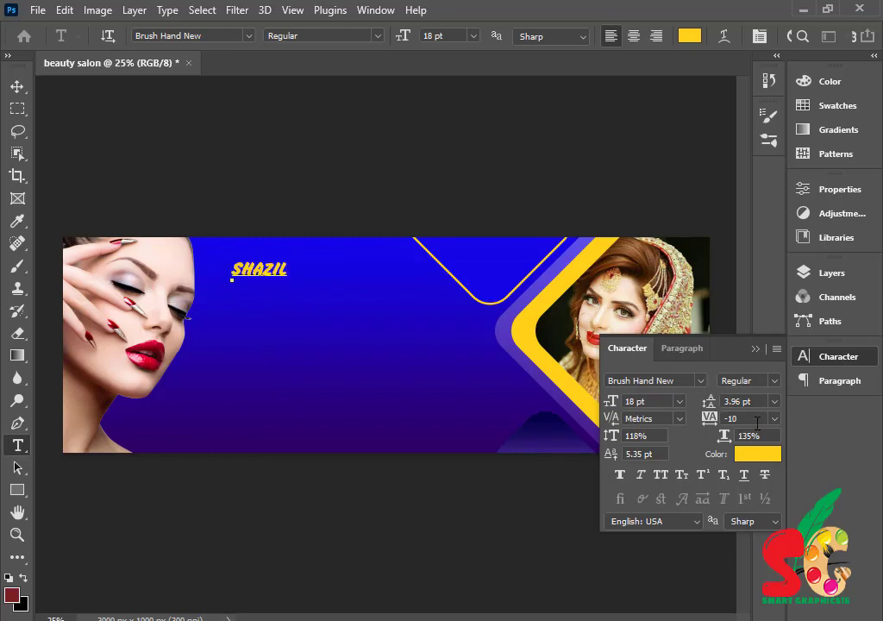
left_click(755, 348)
left_click(17, 86)
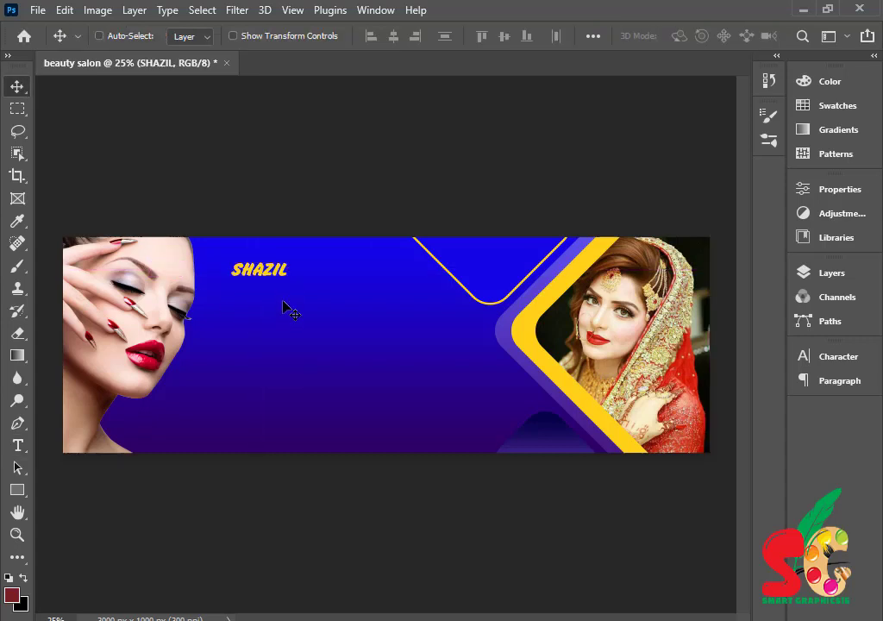
- Scale the SHAZIL title to about 303% and nudge it slightly lower
key("ctrl+t")
left_click_drag(287, 280, 435, 336)
left_click_drag(323, 307, 297, 288)
left_click_drag(408, 311, 381, 302)
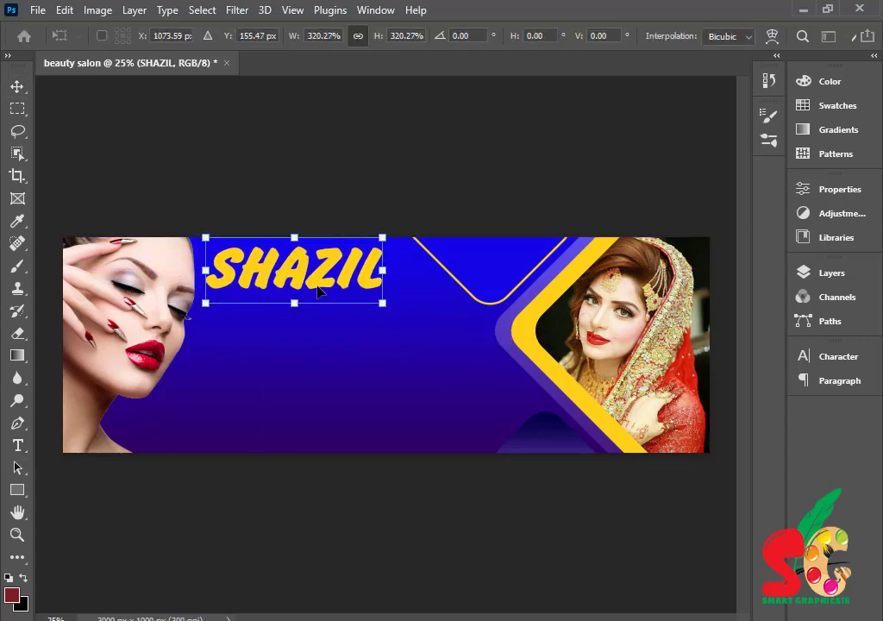
left_click_drag(314, 292, 319, 298)
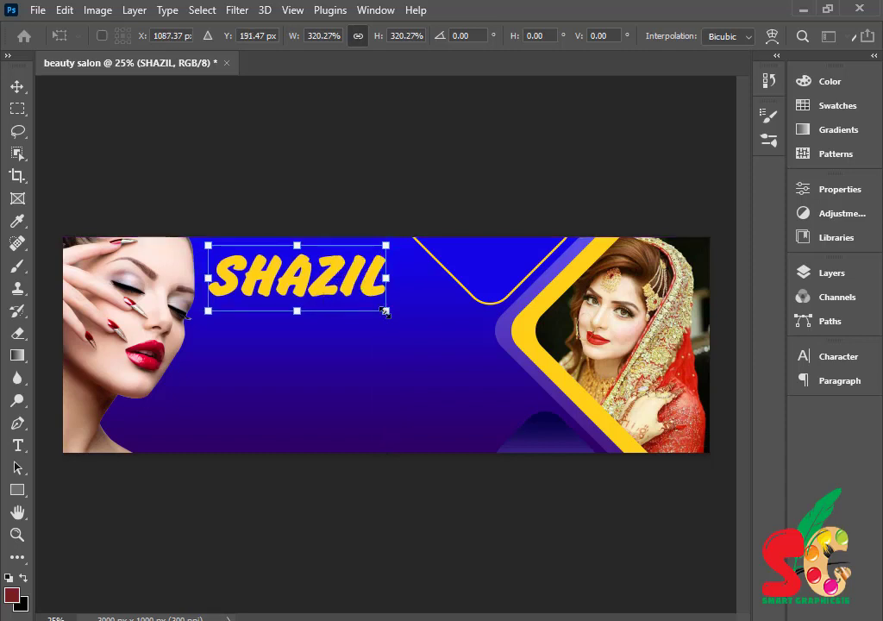
left_click_drag(386, 310, 380, 309)
left_click_drag(328, 294, 329, 300)
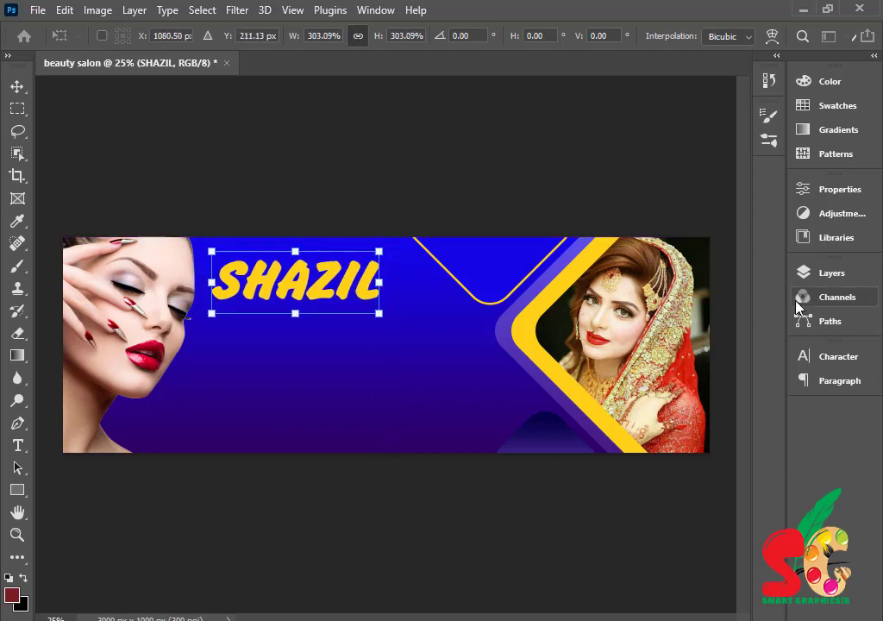
- Open Layer Style for the SHAZIL layer
left_click(835, 274)
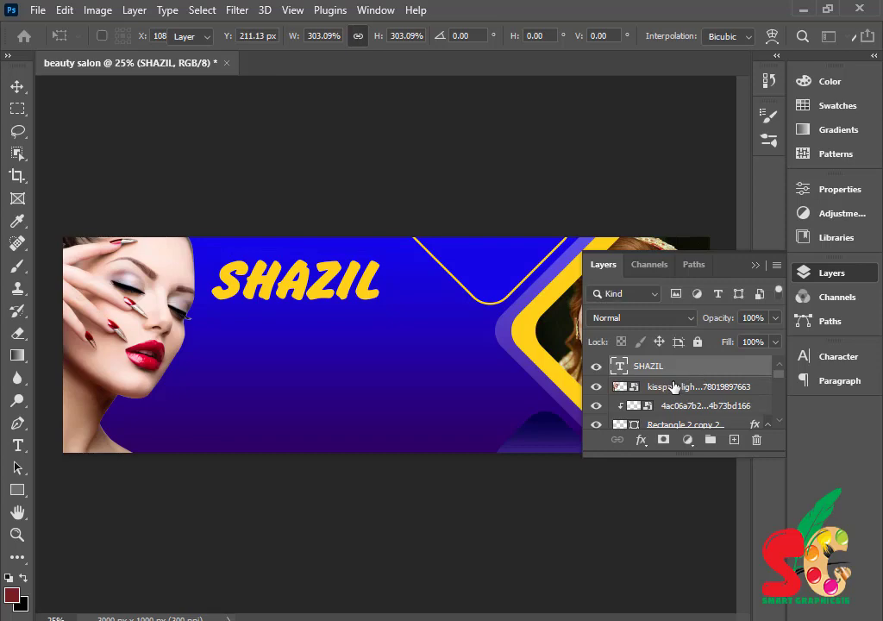
double_click(699, 373)
left_click_drag(247, 203, 583, 177)
- Give SHAZIL a 9 px stroke, change it from white to dark crimson, and enable the upper Stroke
left_click(470, 338)
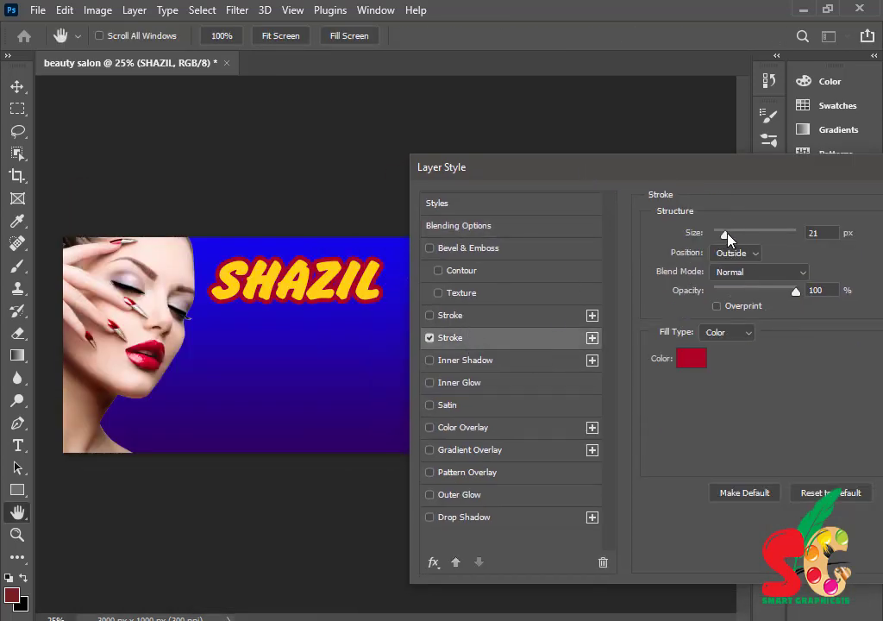
left_click_drag(725, 234, 721, 234)
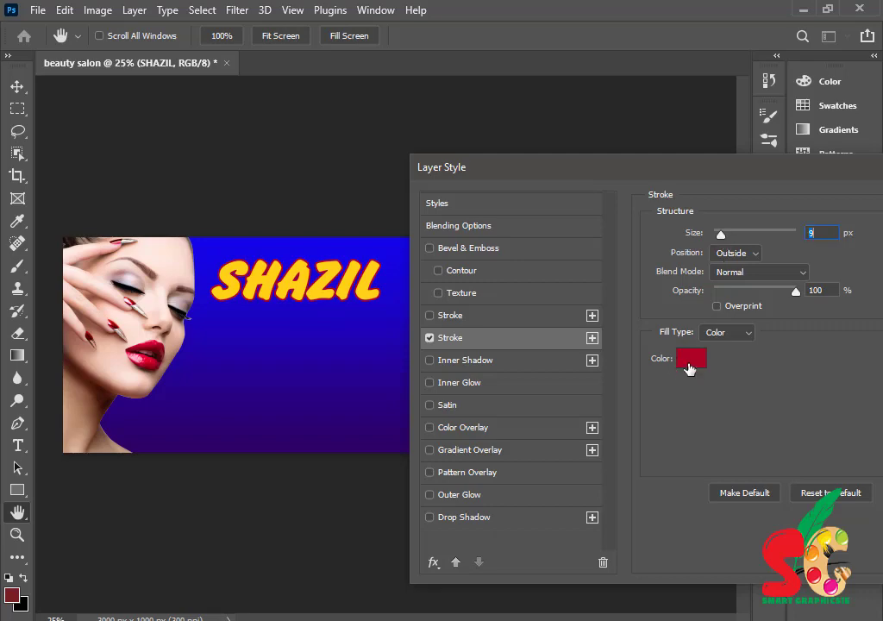
left_click(689, 368)
type("ffffff")
key("Return")
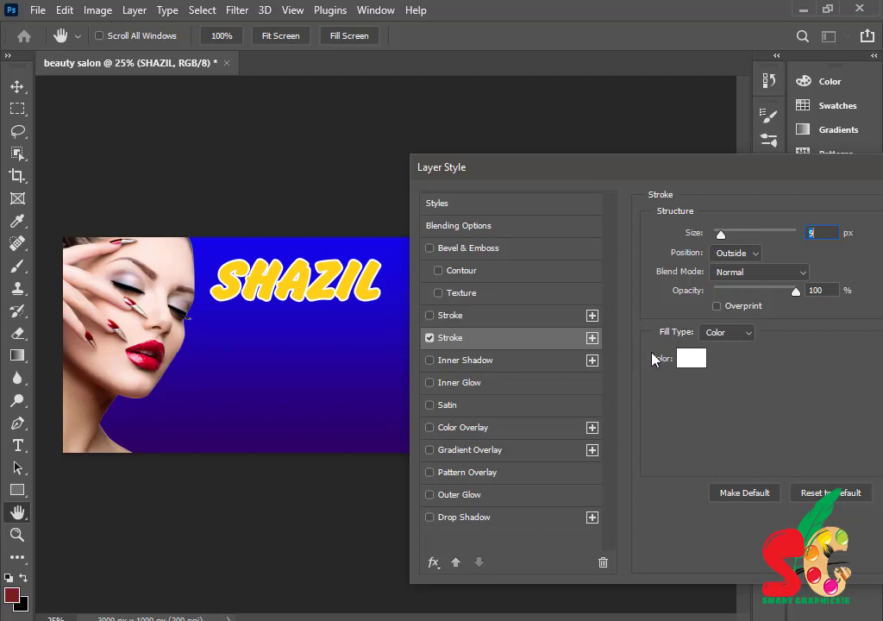
left_click(654, 358)
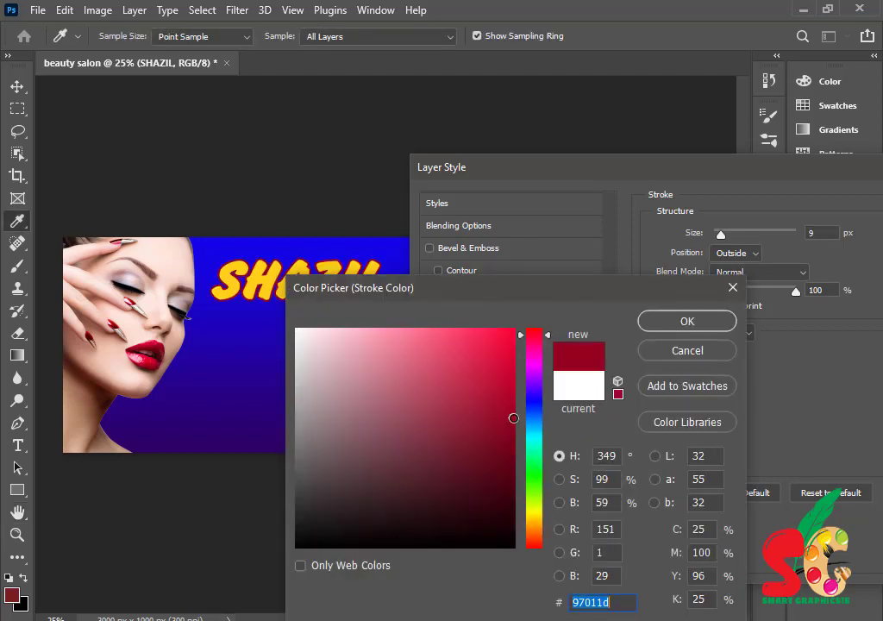
left_click(512, 460)
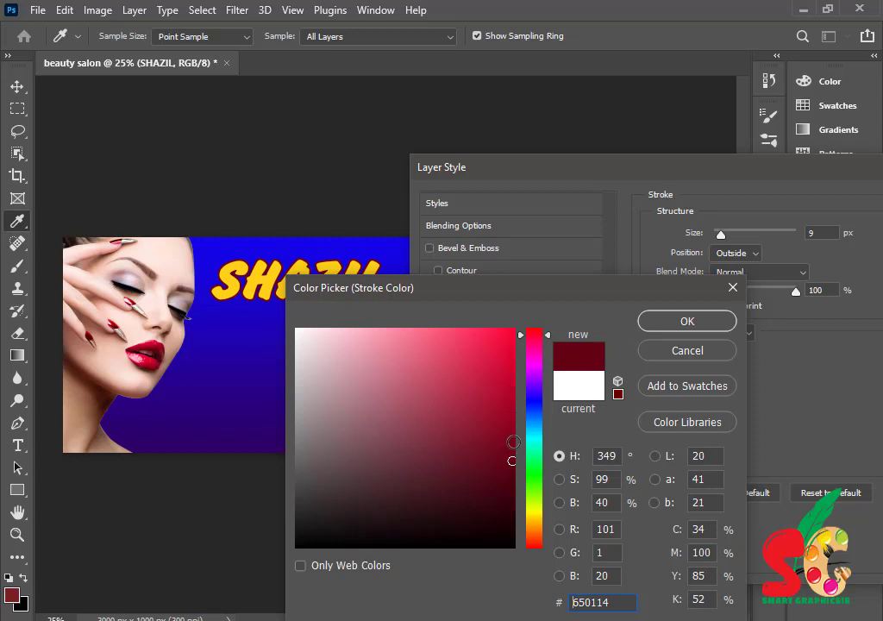
left_click(514, 442)
left_click(687, 320)
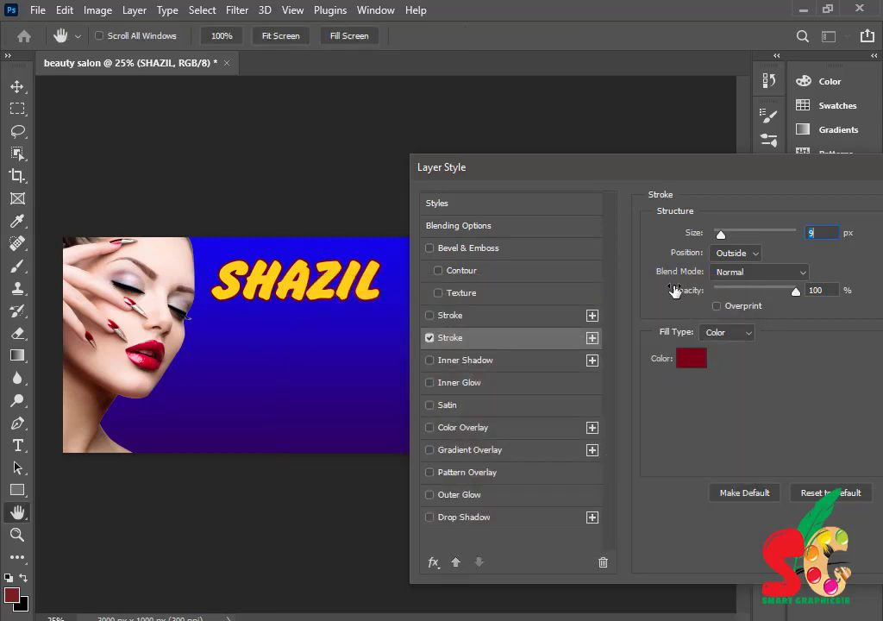
left_click(463, 319)
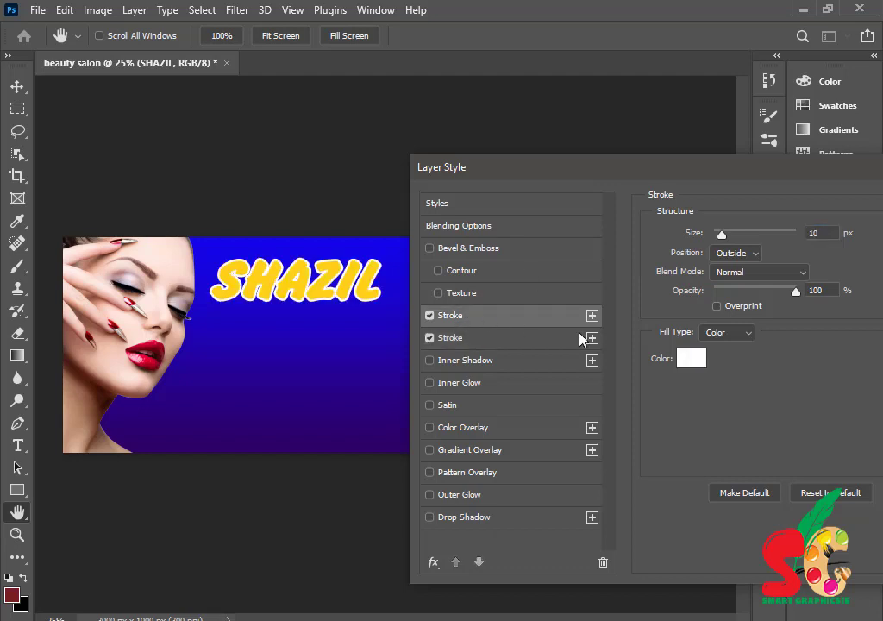
- Set the upper stroke to 5 px in dark red 4c0c01
left_click_drag(722, 234, 718, 242)
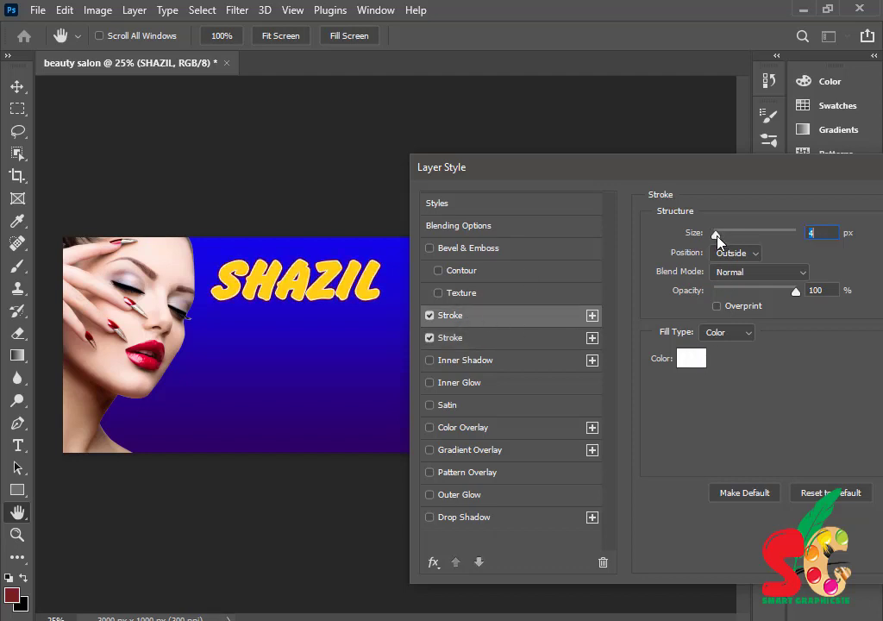
left_click(482, 338)
left_click_drag(723, 240, 720, 241)
left_click(523, 317)
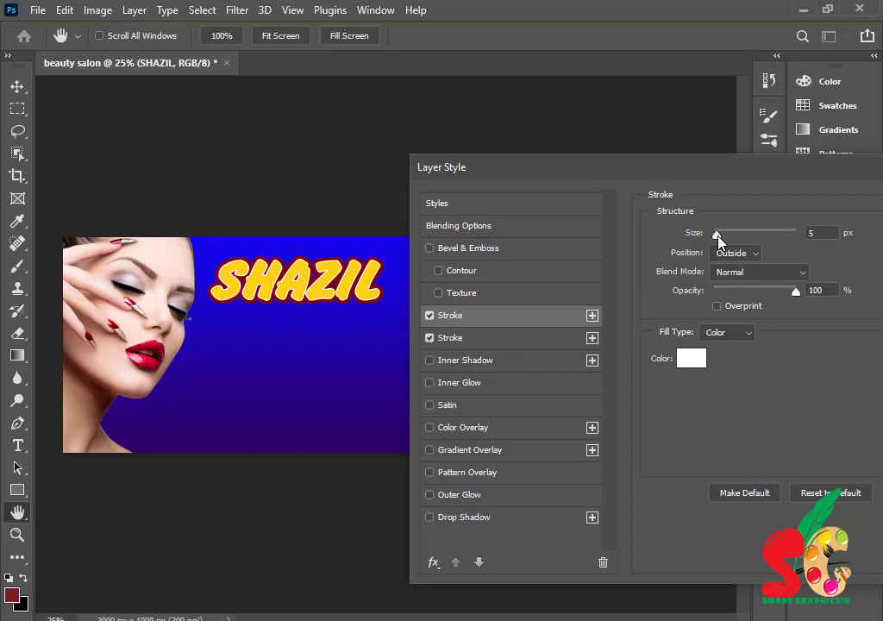
left_click_drag(719, 236, 718, 236)
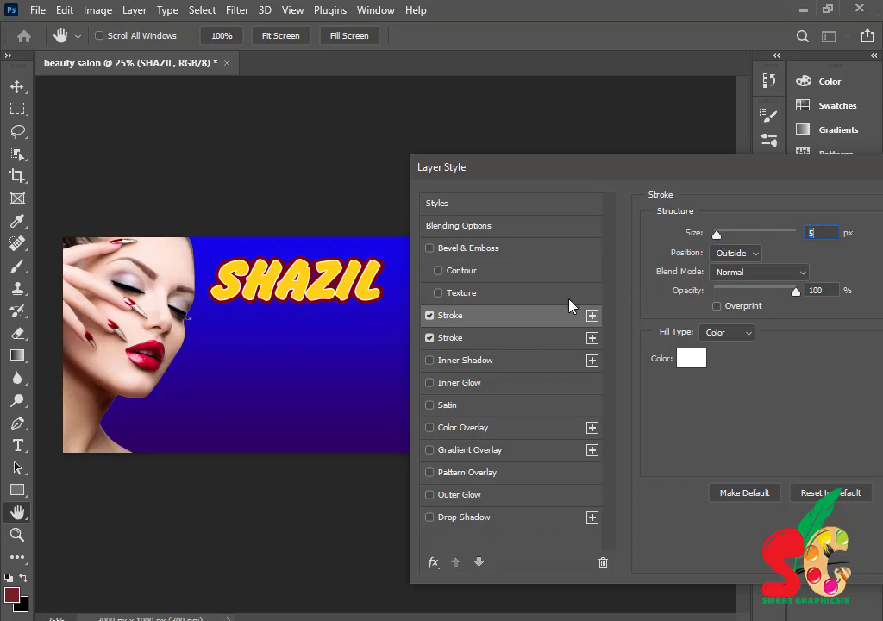
left_click(690, 357)
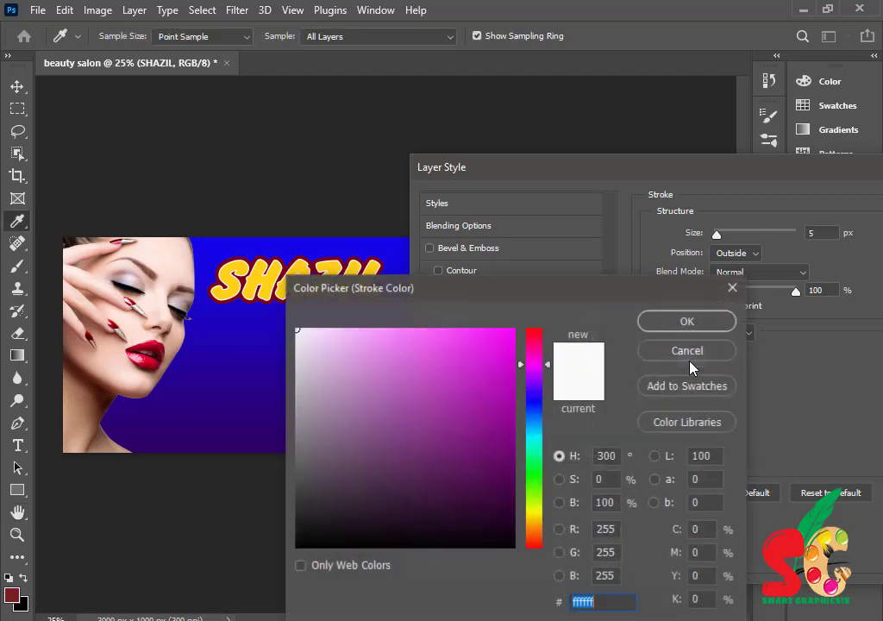
left_click(536, 543)
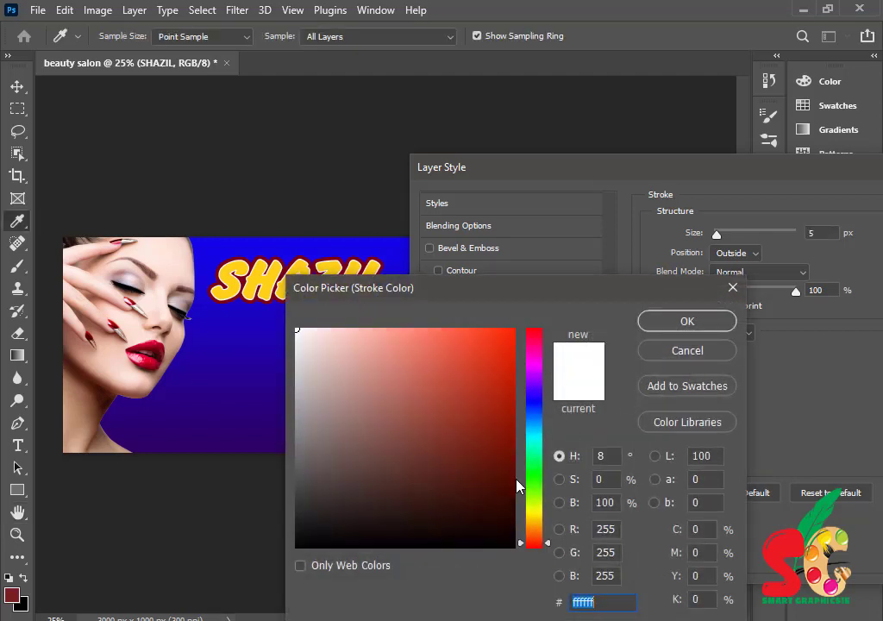
left_click(512, 481)
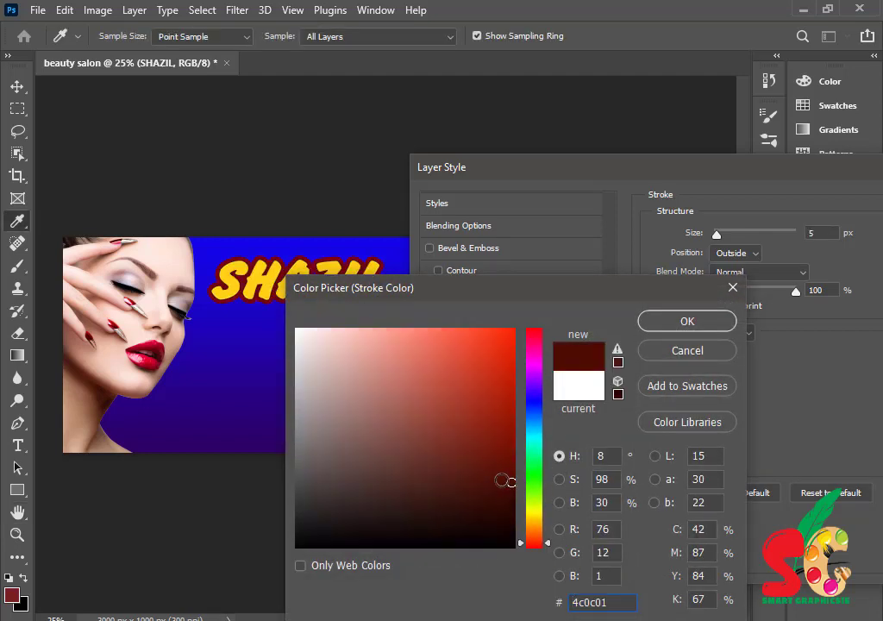
left_click(687, 321)
- Make the 21 px outer stroke white, slightly thicken the inner one, and apply the layer style
left_click(492, 341)
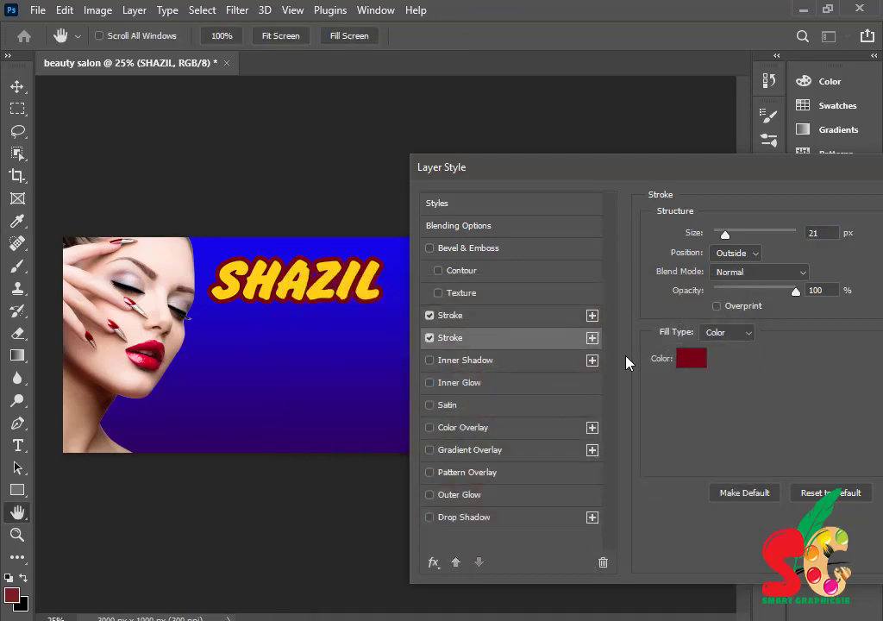
left_click(694, 360)
left_click_drag(414, 371, 296, 329)
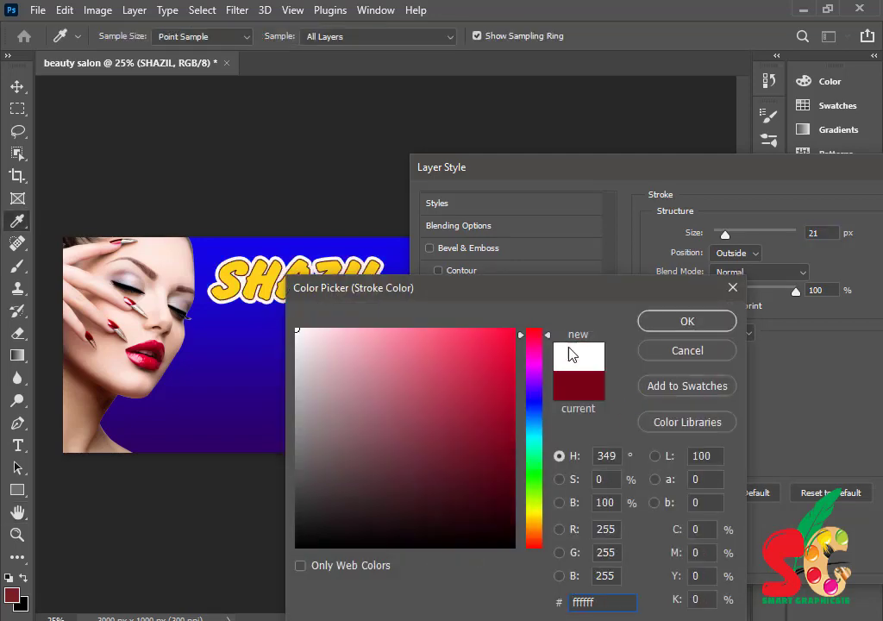
left_click(681, 322)
left_click(539, 317)
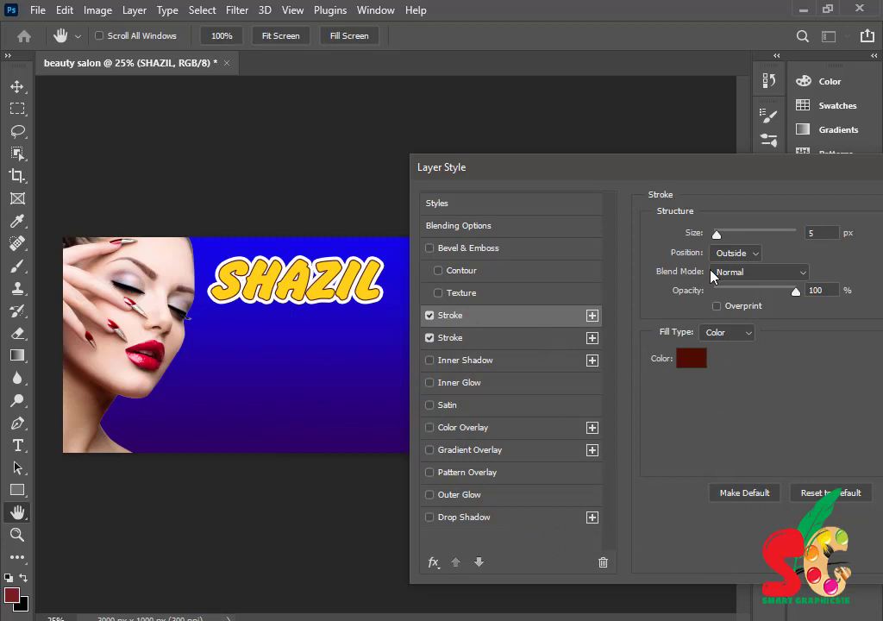
left_click_drag(716, 235, 721, 238)
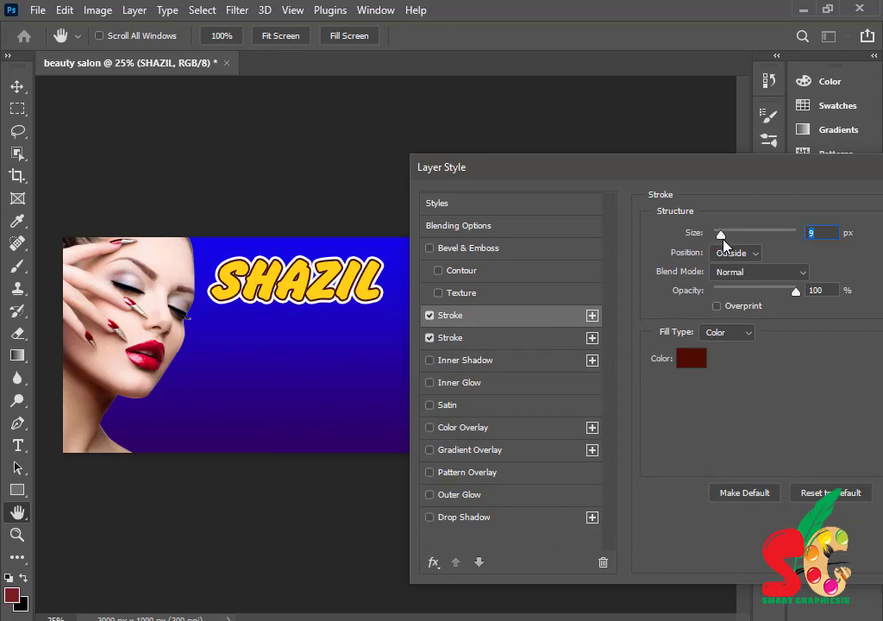
left_click_drag(716, 173, 554, 183)
key("Return")
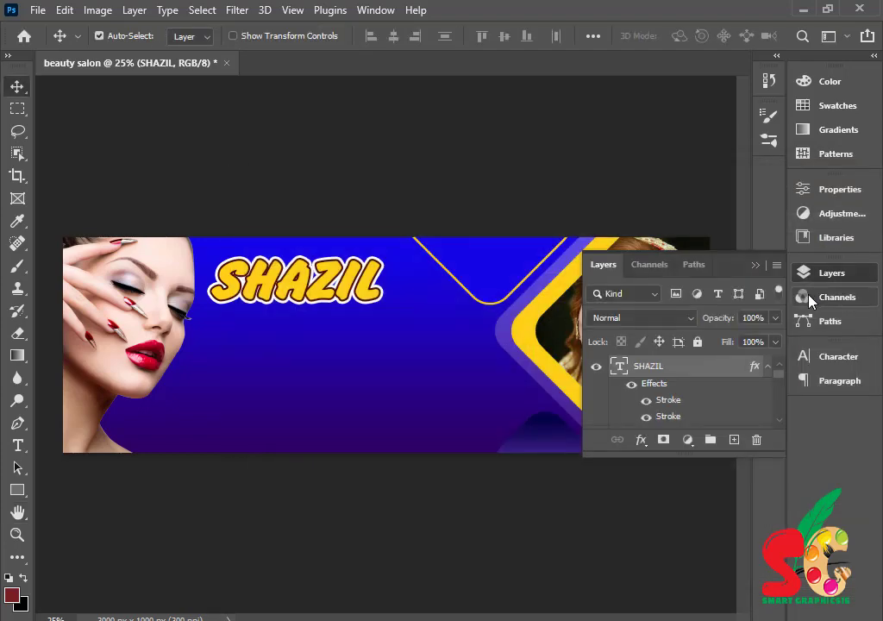
left_click(755, 265)
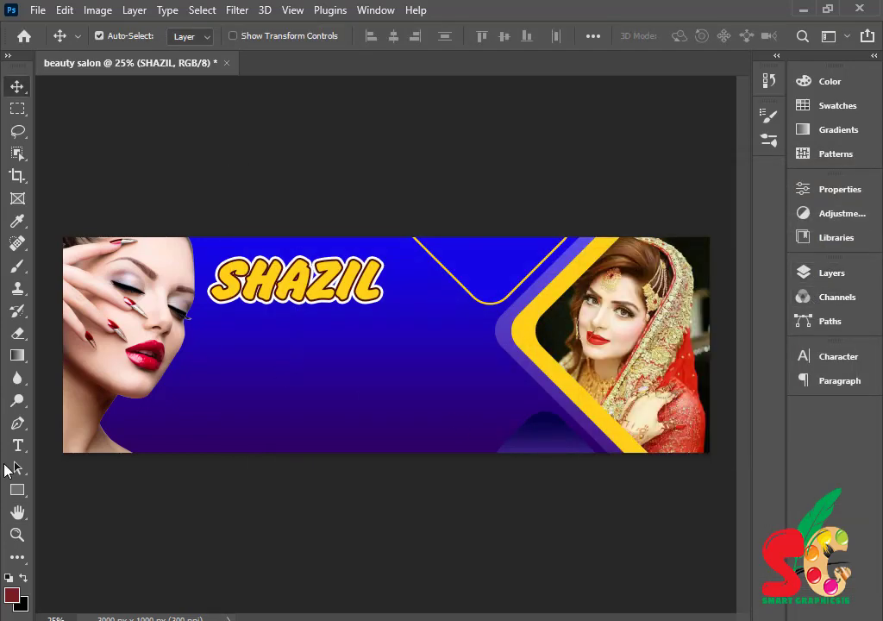
- Type 'beauty Salon' as a new text line just below the SHAZIL title
left_click(17, 445)
left_click(262, 341)
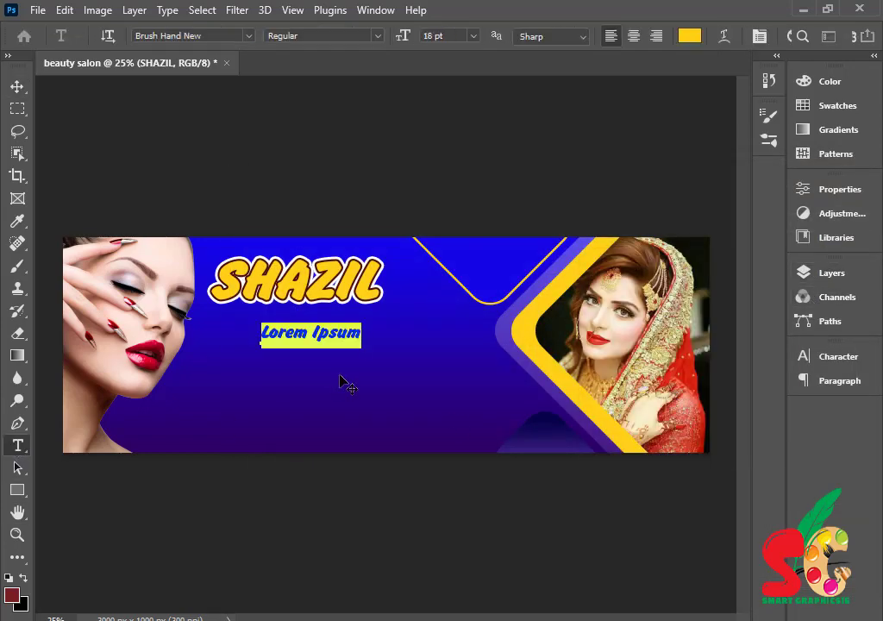
type("b")
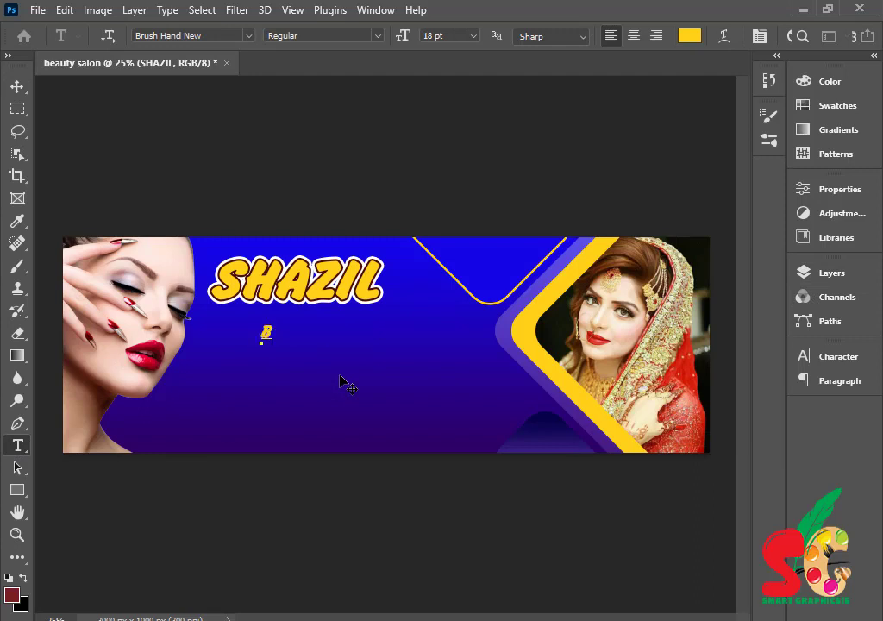
type("eauty Salon")
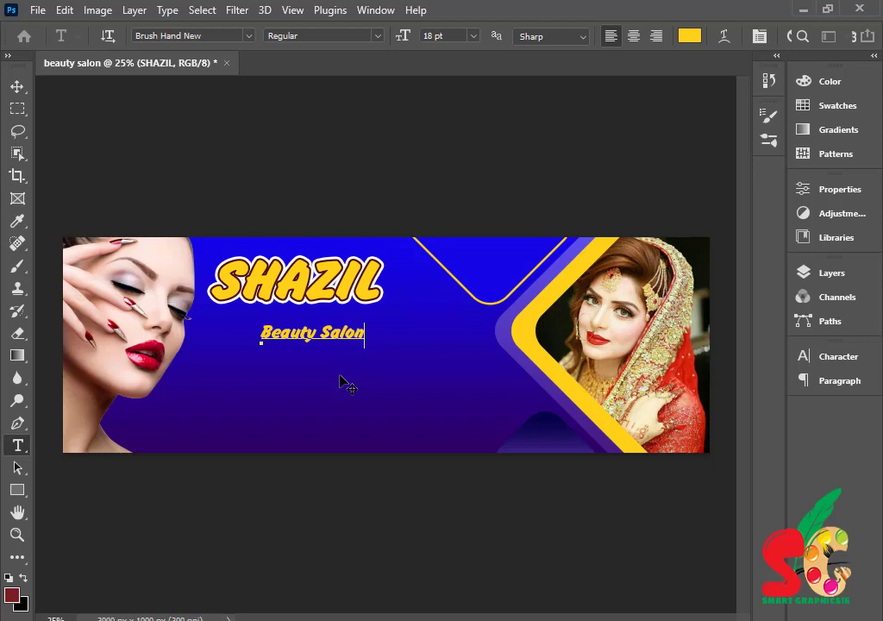
- Make the tagline white (ffffff) in Chicanos Personal Use and centre it under SHAZIL
key("ctrl+a")
left_click(825, 358)
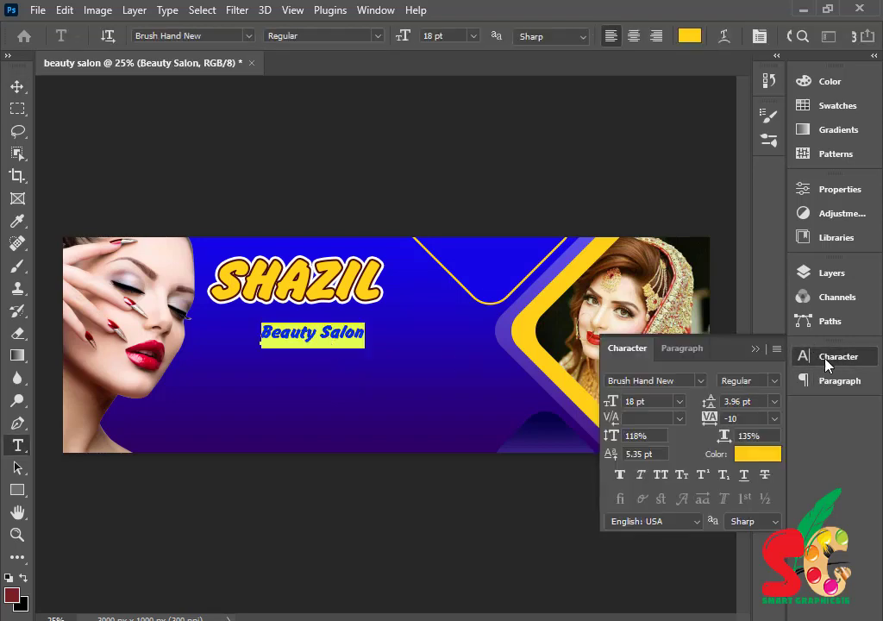
left_click(702, 380)
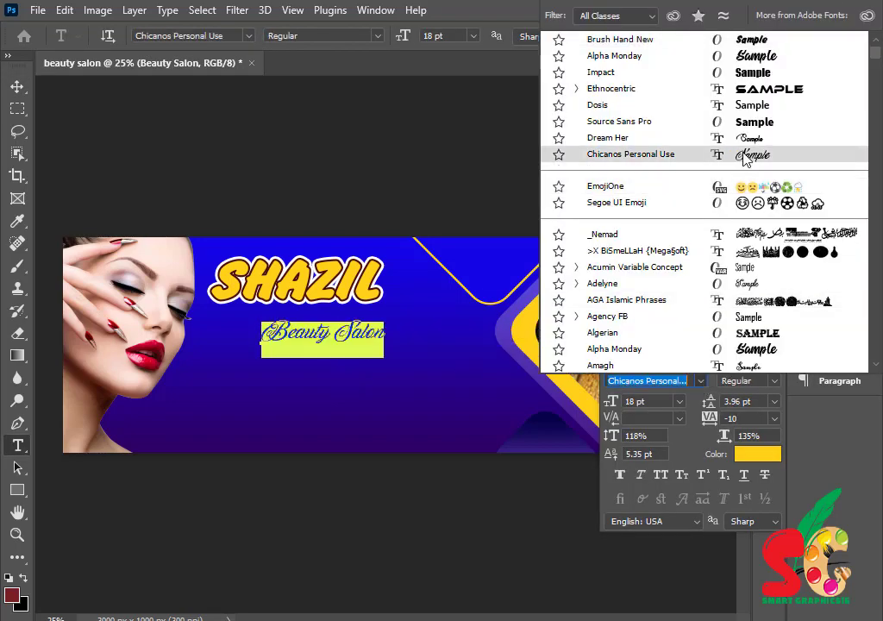
left_click(743, 152)
left_click(757, 353)
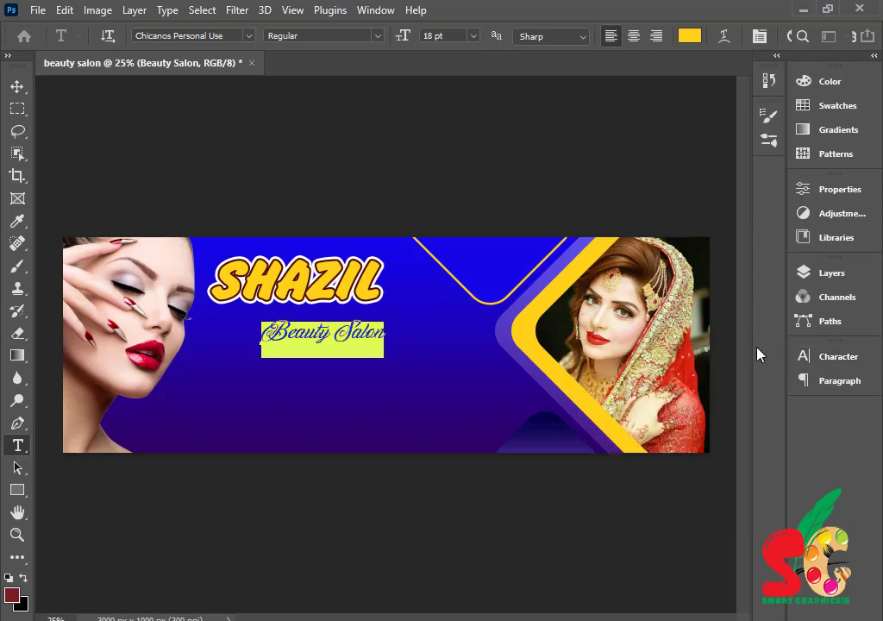
left_click(689, 36)
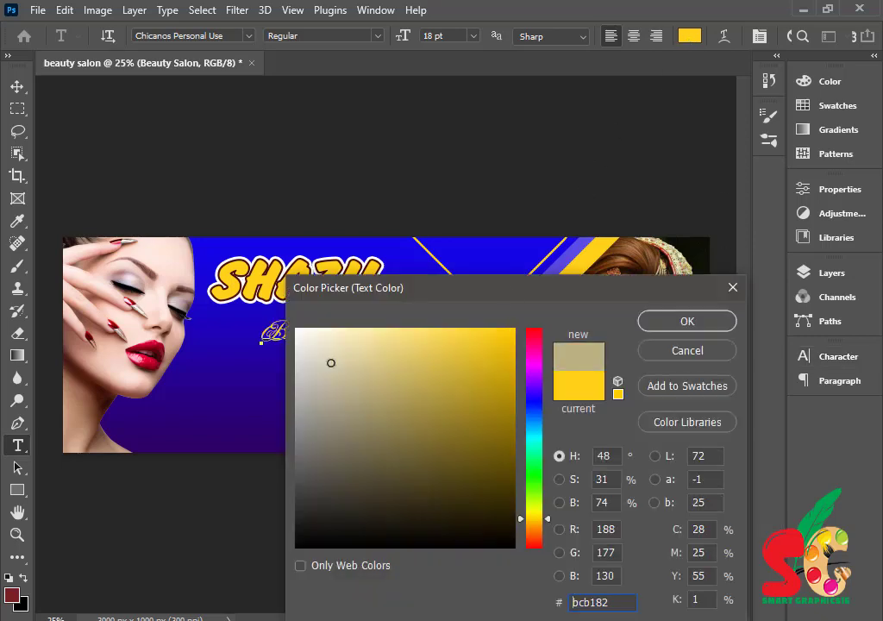
type("ffffff")
left_click(700, 324)
left_click(17, 86)
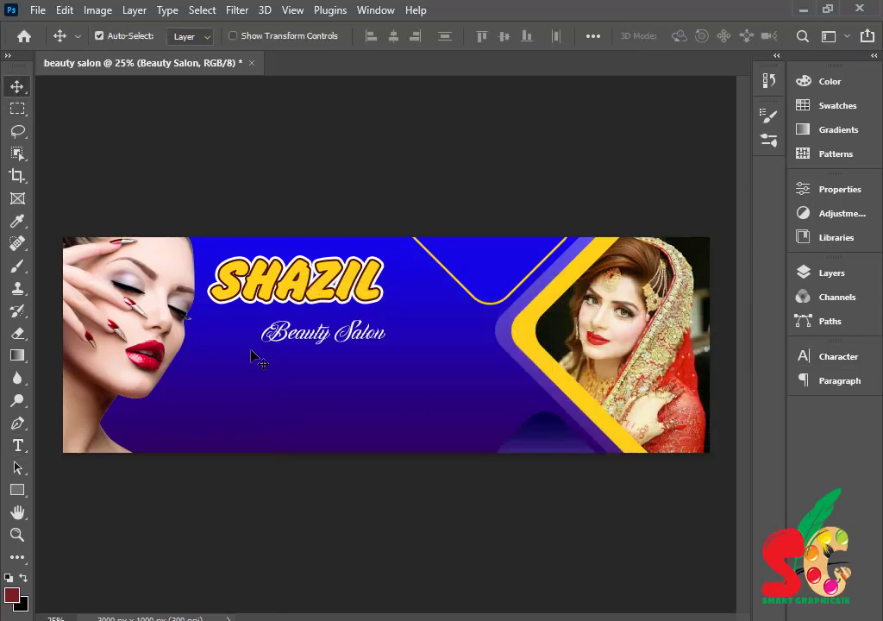
left_click_drag(345, 339, 355, 336)
- Nudge the tagline up and draw a wide rectangle below it
left_click(448, 419)
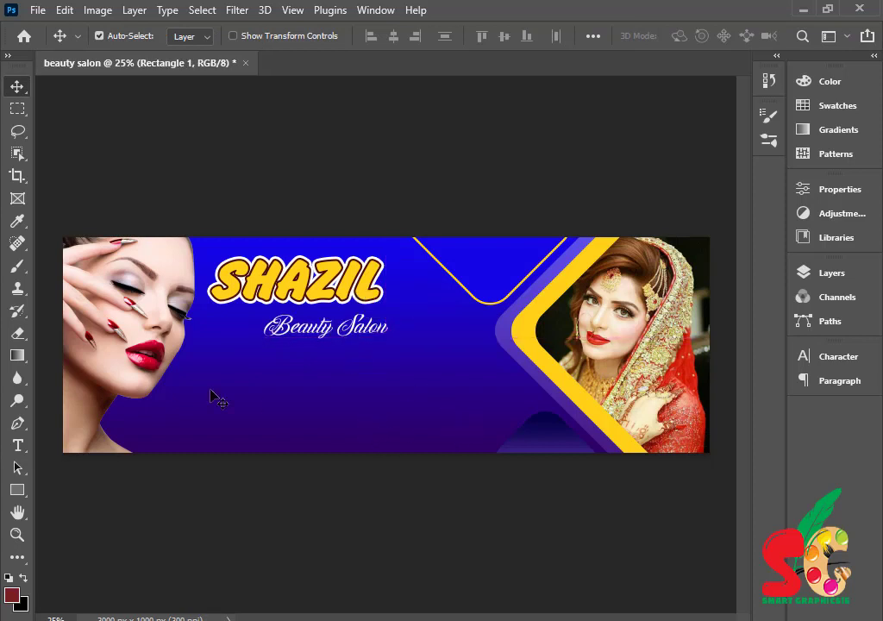
left_click(18, 444)
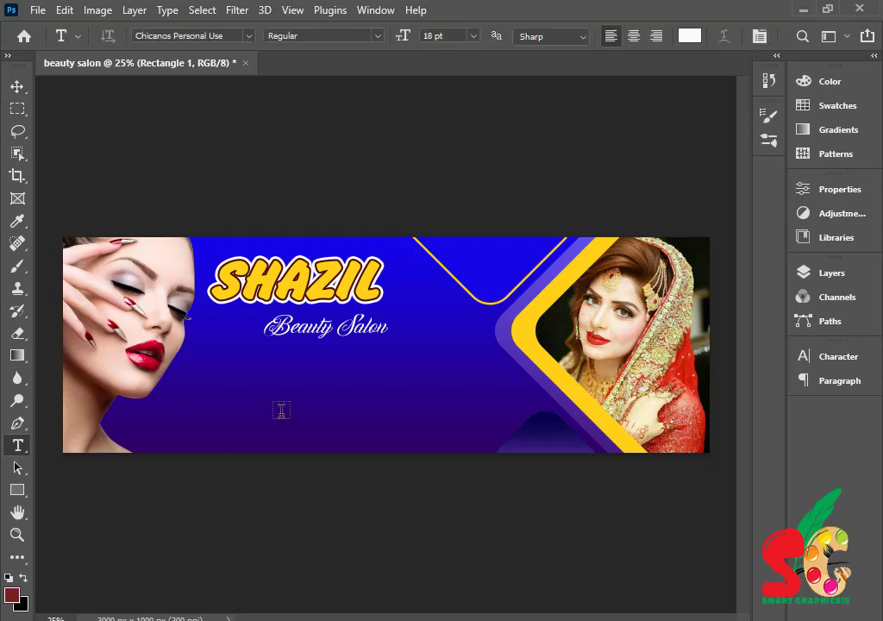
left_click(18, 489)
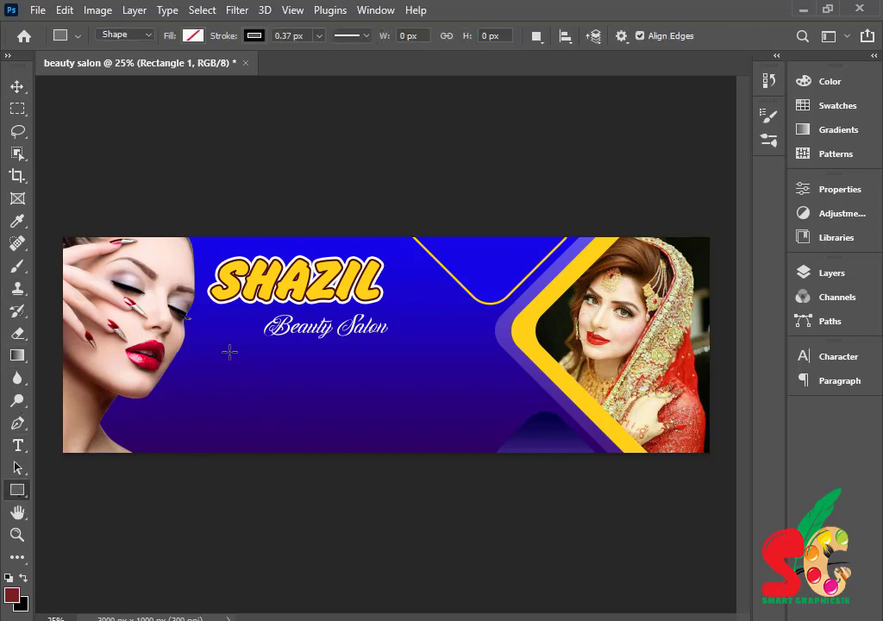
left_click_drag(229, 351, 389, 373)
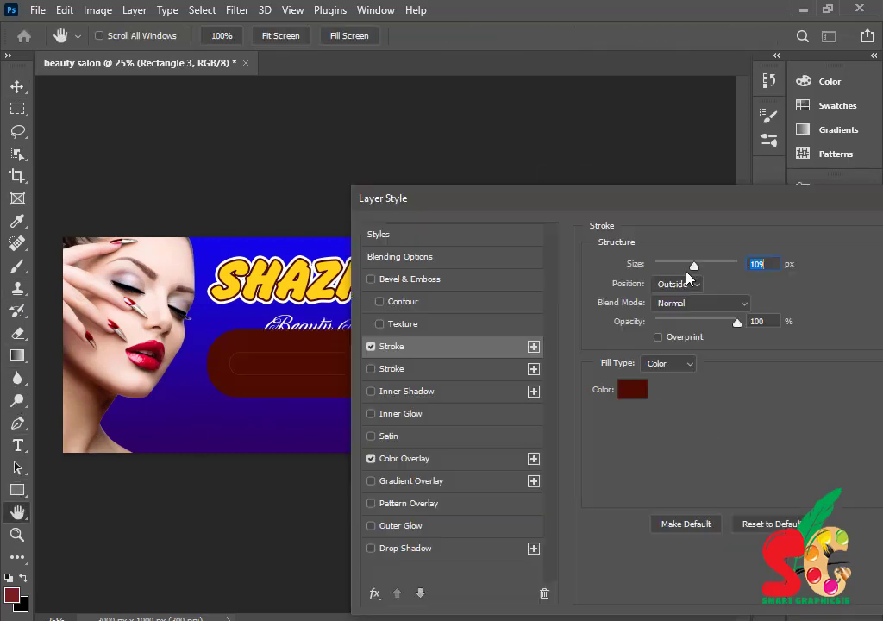
- Give the rectangle an 8 px stroke and a yellow colour overlay
left_click_drag(687, 275, 661, 264)
left_click(441, 461)
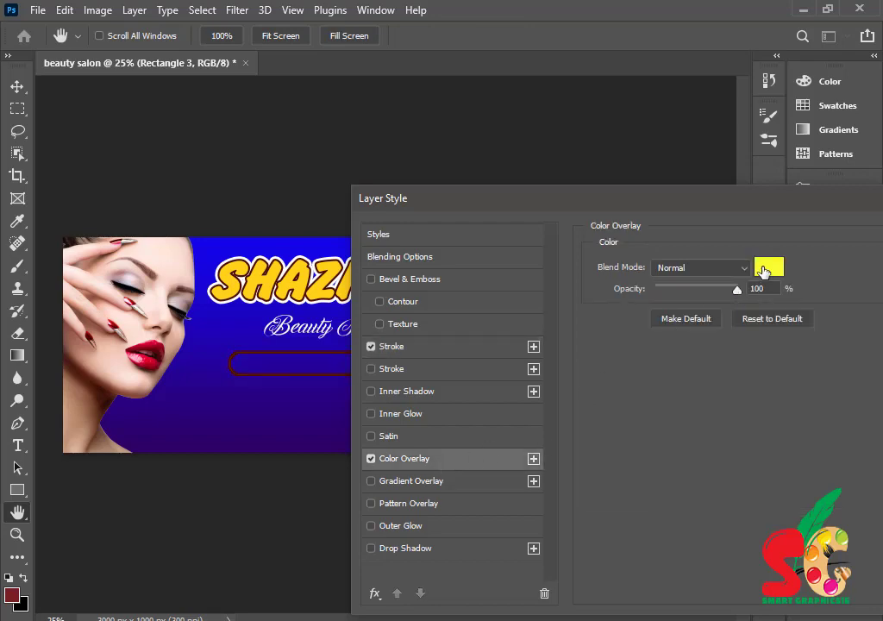
left_click(768, 268)
left_click_drag(459, 387, 517, 326)
left_click(681, 320)
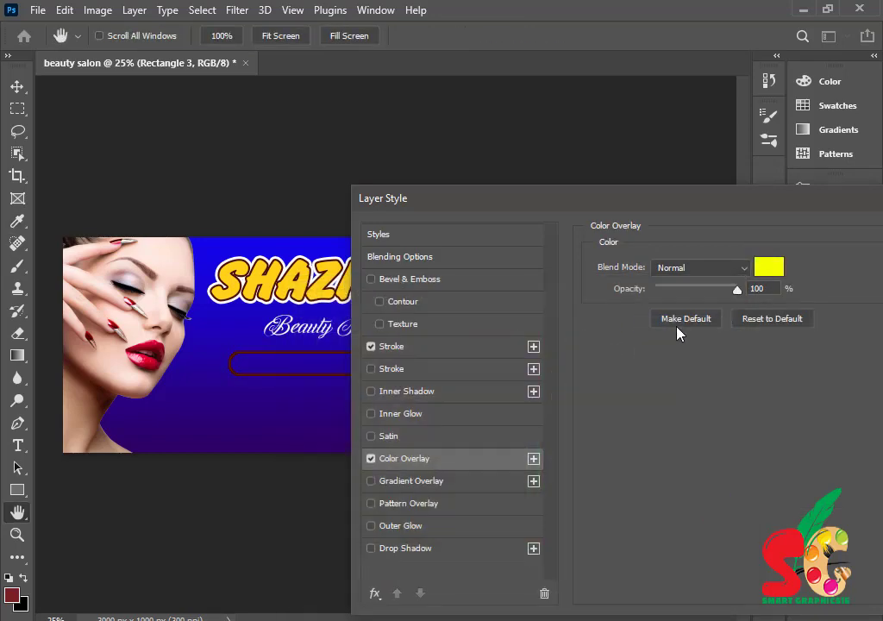
left_click_drag(629, 210, 349, 419)
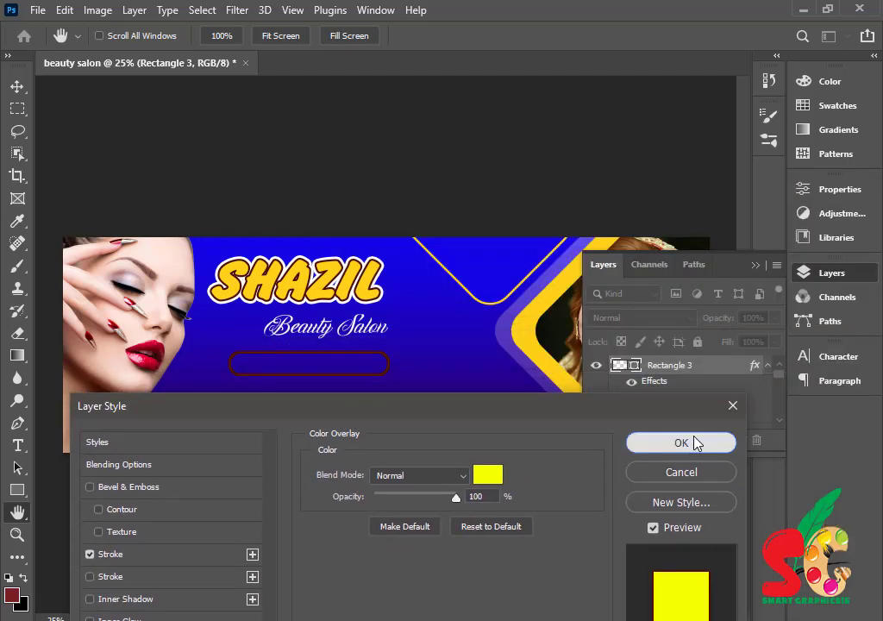
left_click(694, 443)
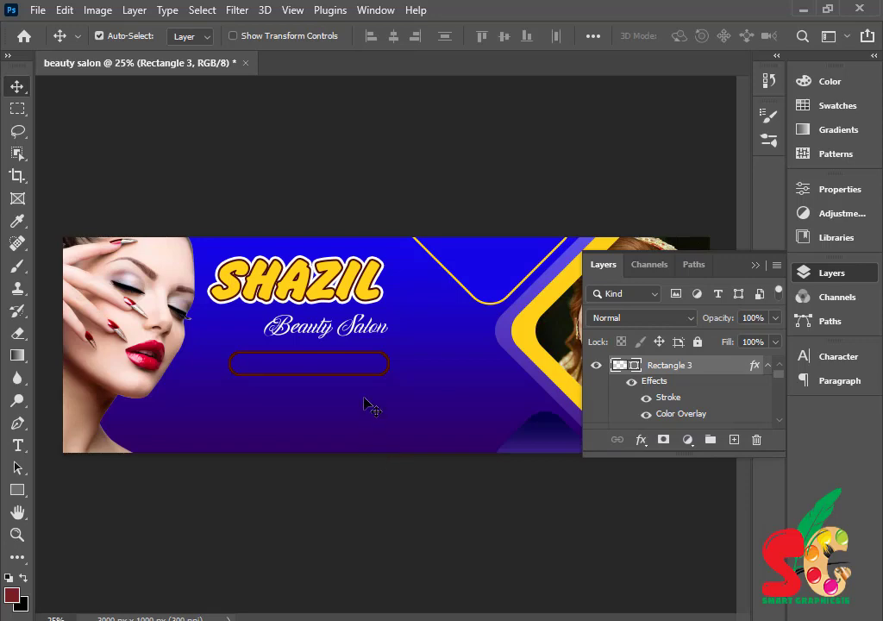
- Turn off the rectangle's colour overlay and recolour its stroke to yellow-green #e5ff0a
double_click(719, 373)
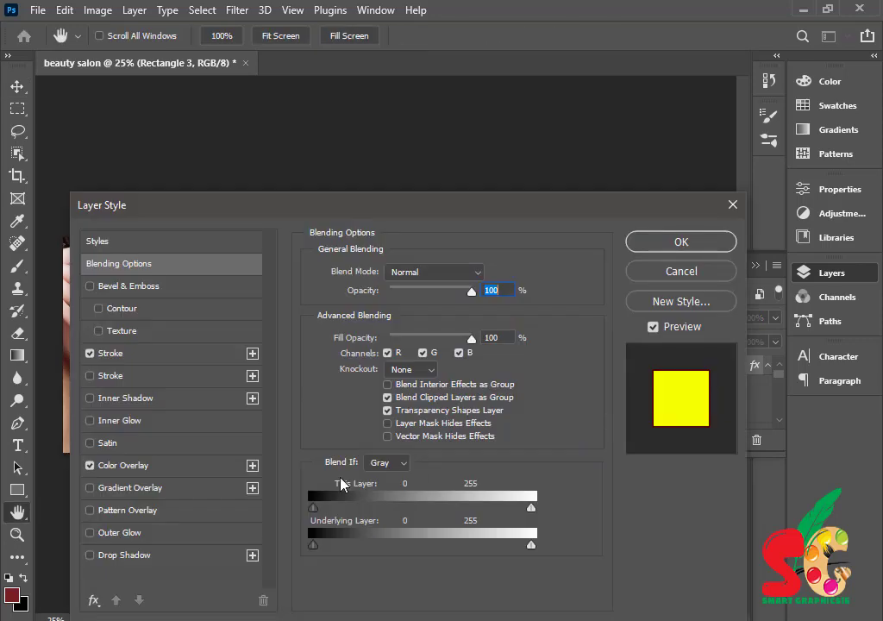
left_click(112, 465)
left_click(89, 465)
left_click(148, 353)
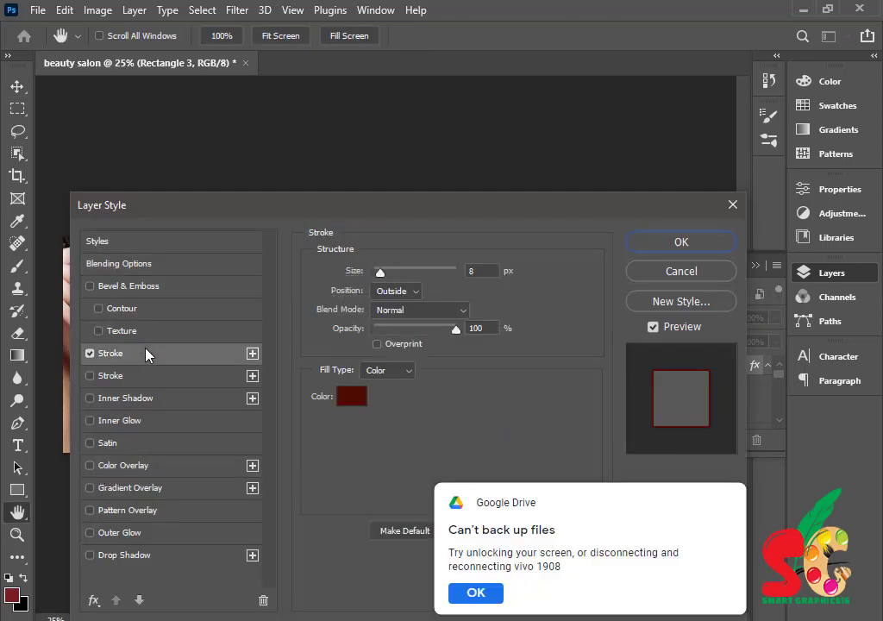
left_click(352, 341)
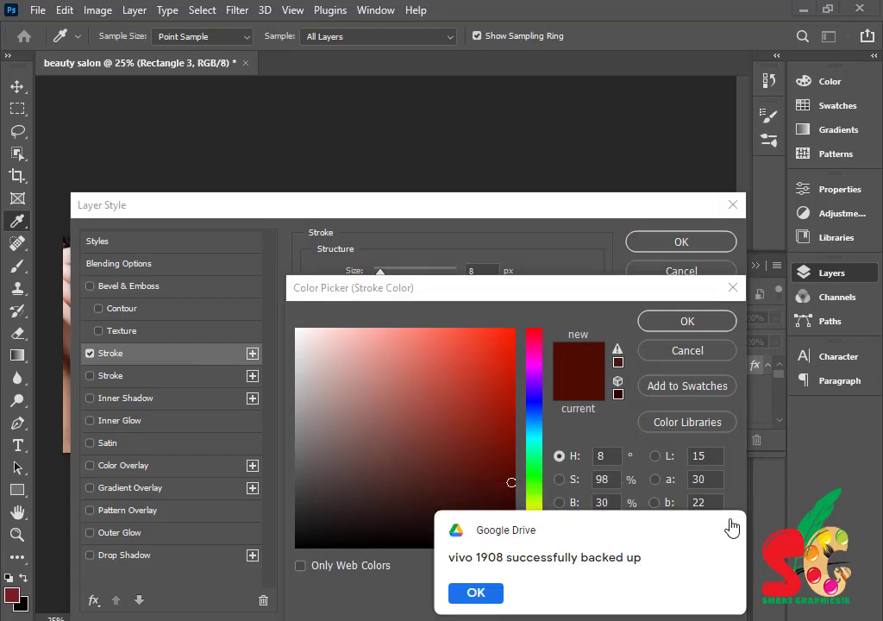
left_click(729, 526)
left_click(535, 508)
left_click(509, 325)
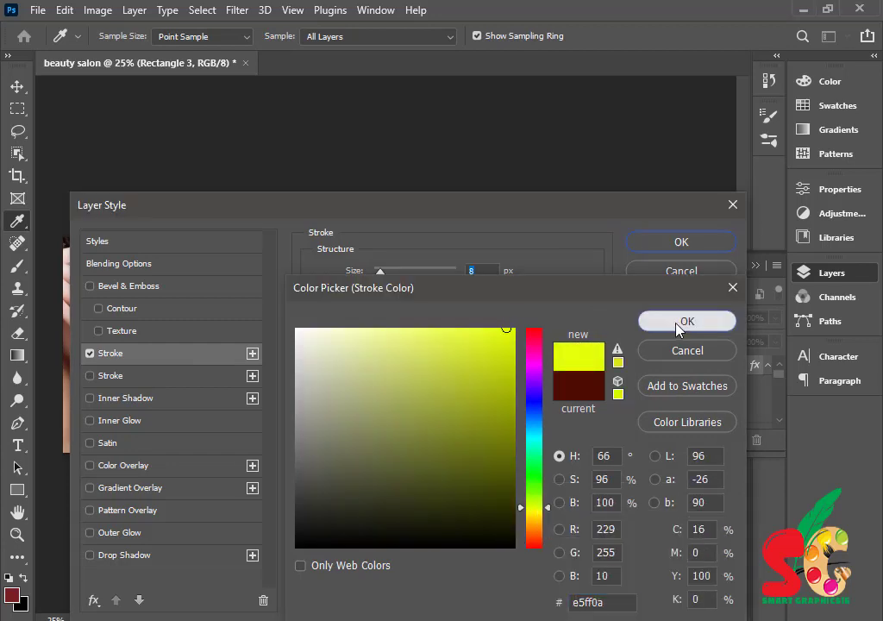
left_click(682, 321)
left_click(680, 242)
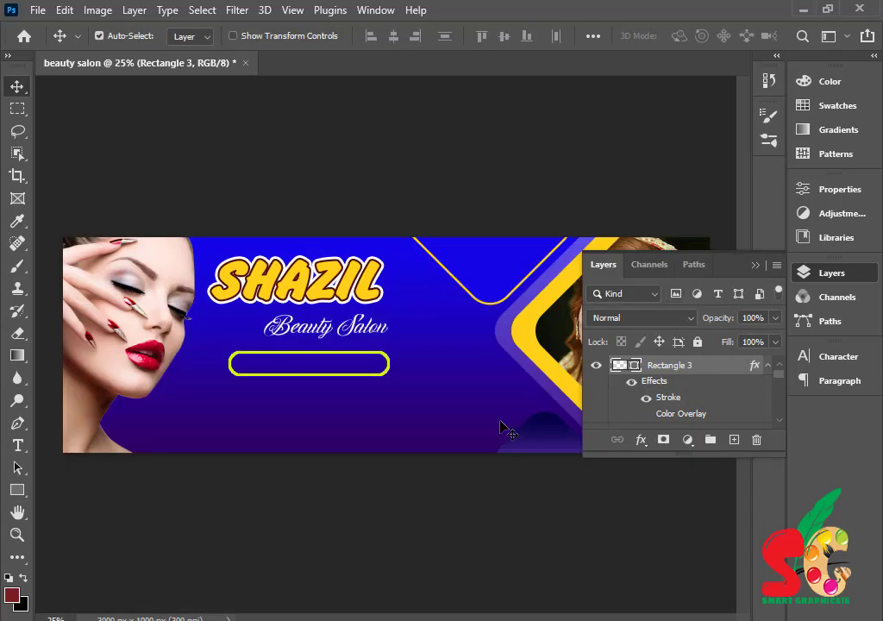
left_click(17, 535)
- Zoom in, scale the Beauty Salon text to 79.4% and move it up-right under SHAZIL
left_click_drag(282, 287, 349, 323)
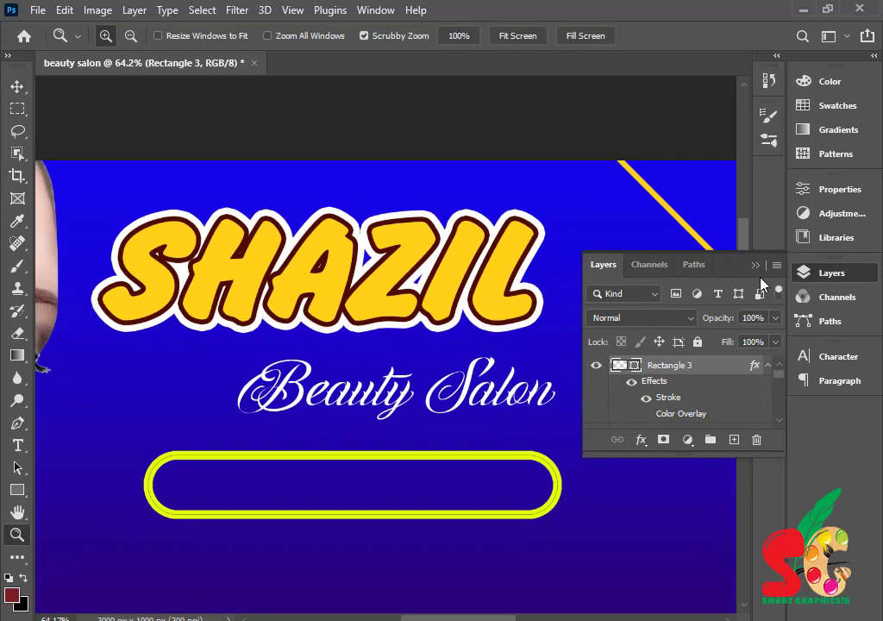
left_click(756, 265)
left_click(17, 86)
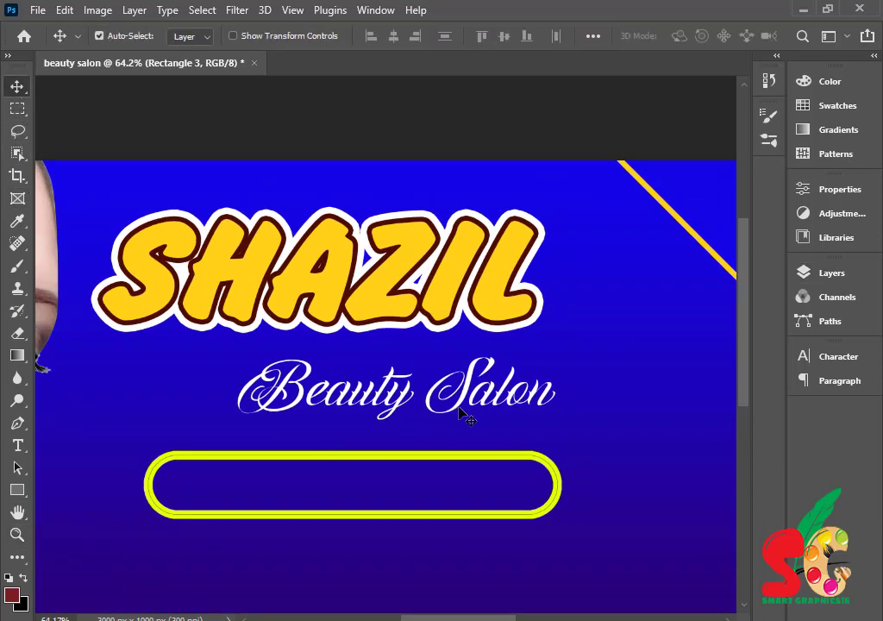
left_click(462, 413)
key("ctrl+t")
left_click_drag(556, 398, 489, 399)
left_click_drag(416, 395, 469, 416)
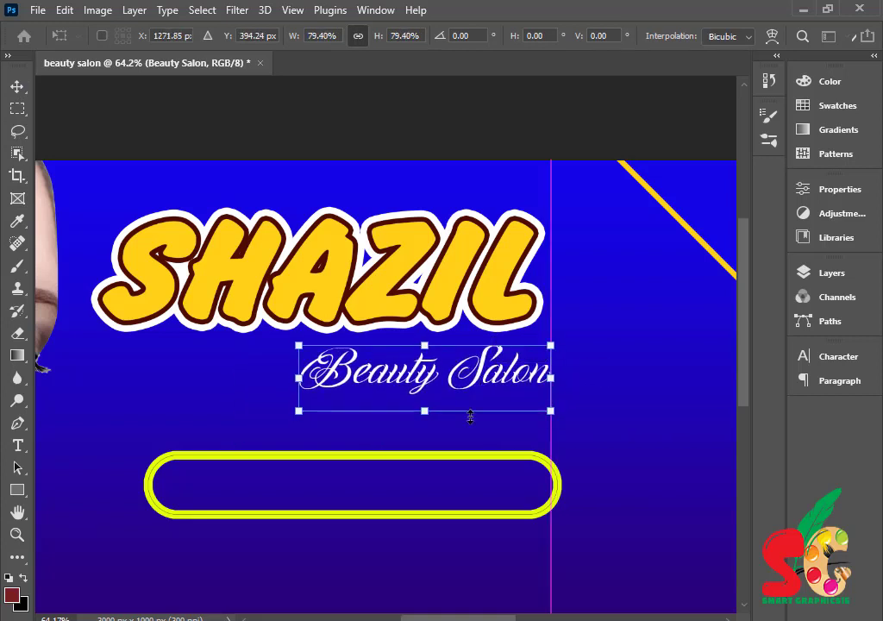
- Commit the tagline resize and type APPOINTMENT inside the yellow button
key("Return")
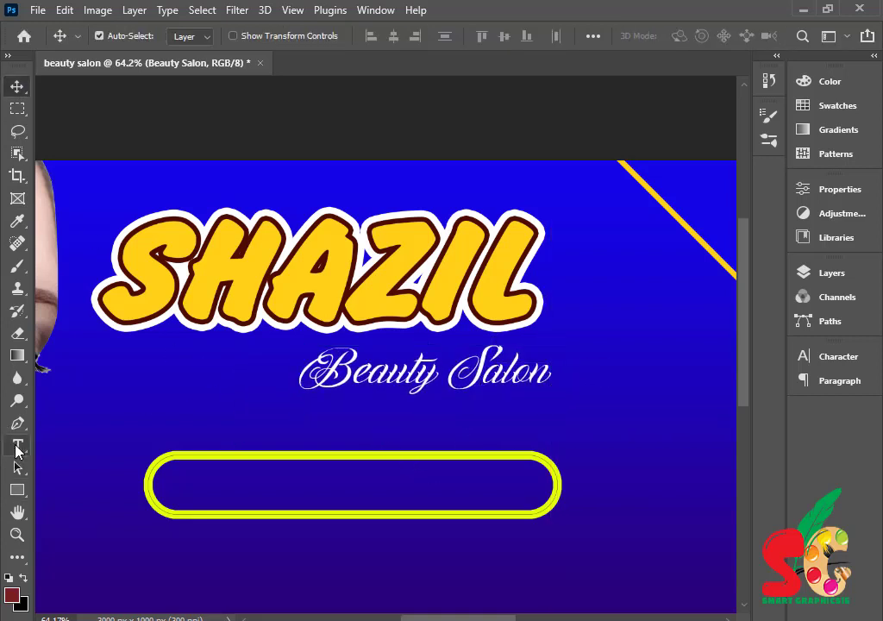
left_click(17, 445)
left_click(212, 487)
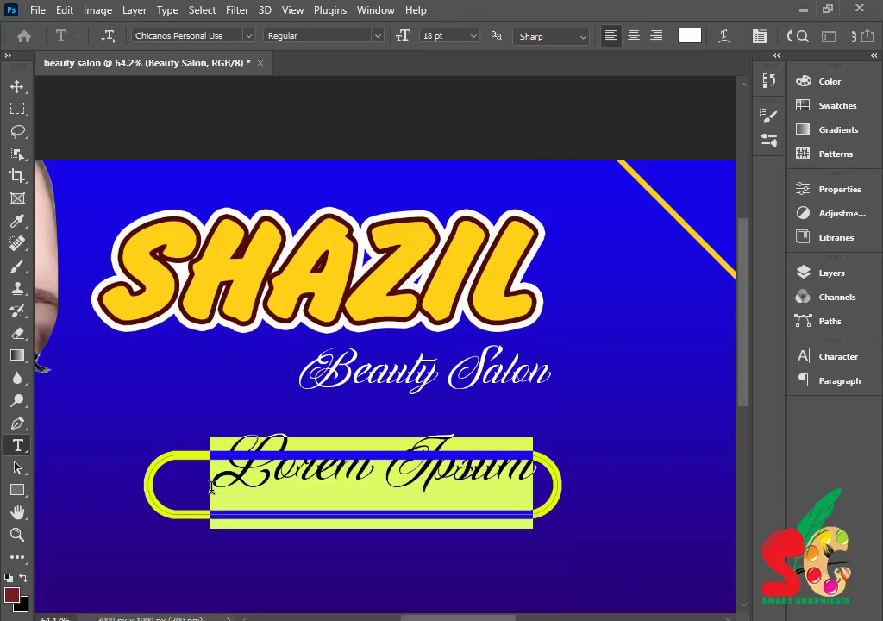
type("APPOIN")
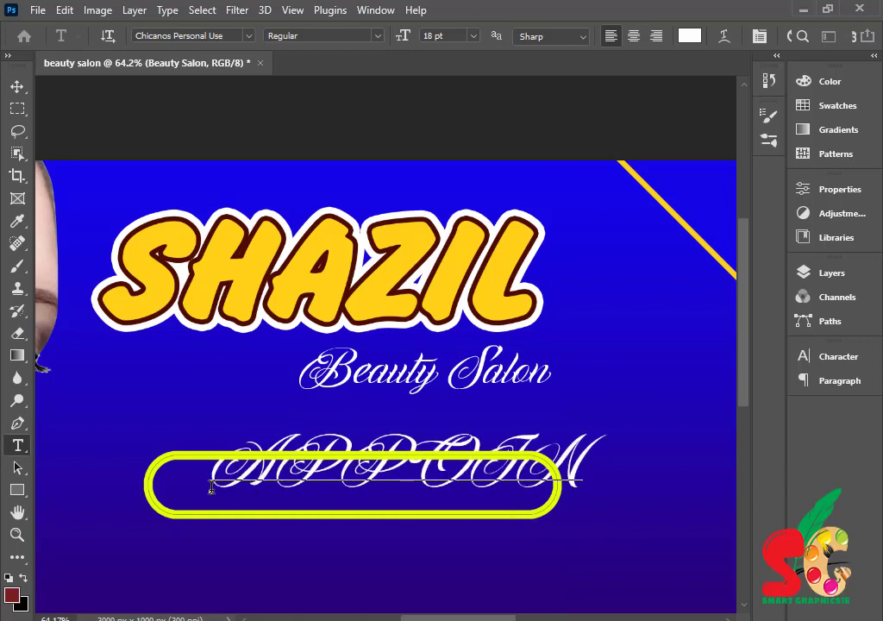
type("TME")
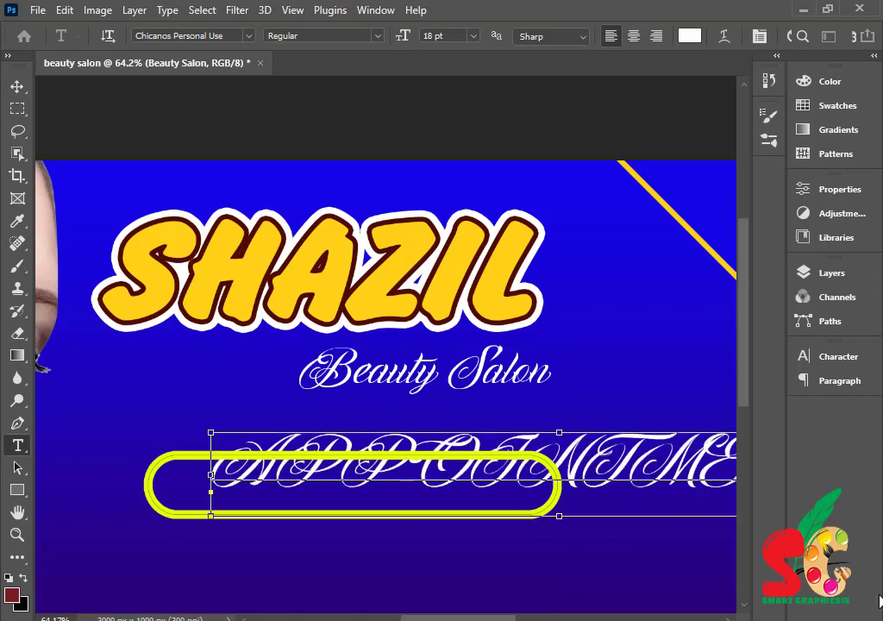
- Set APPOINTMENT in Source Sans Pro Black and centre it in the button
key("ctrl+a")
left_click(815, 362)
left_click(700, 380)
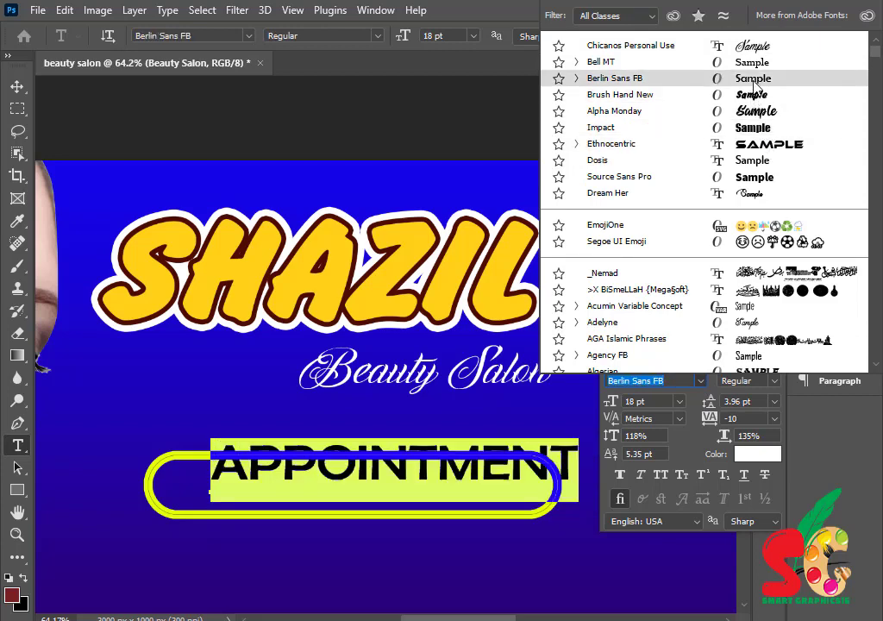
left_click(760, 178)
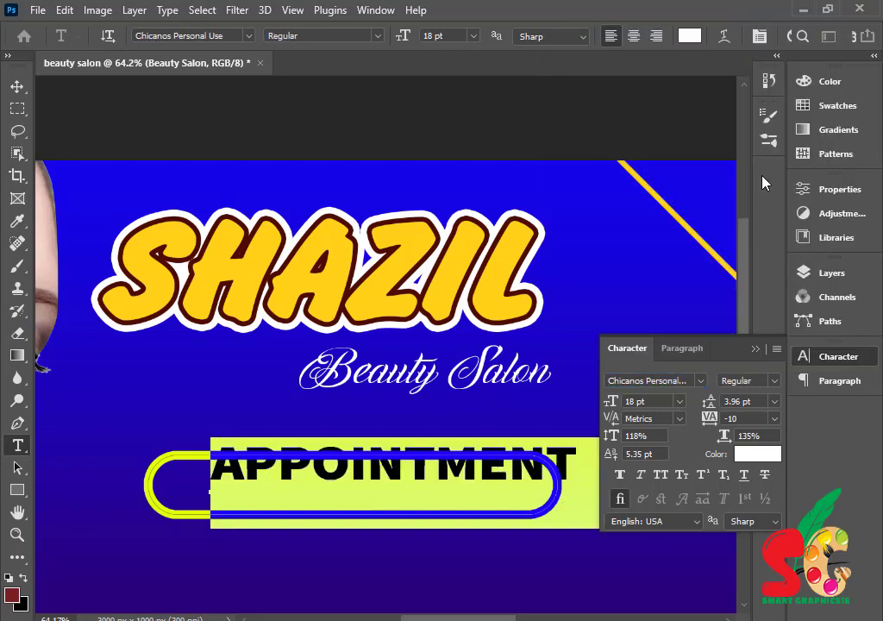
left_click(17, 87)
left_click_drag(392, 483, 351, 501)
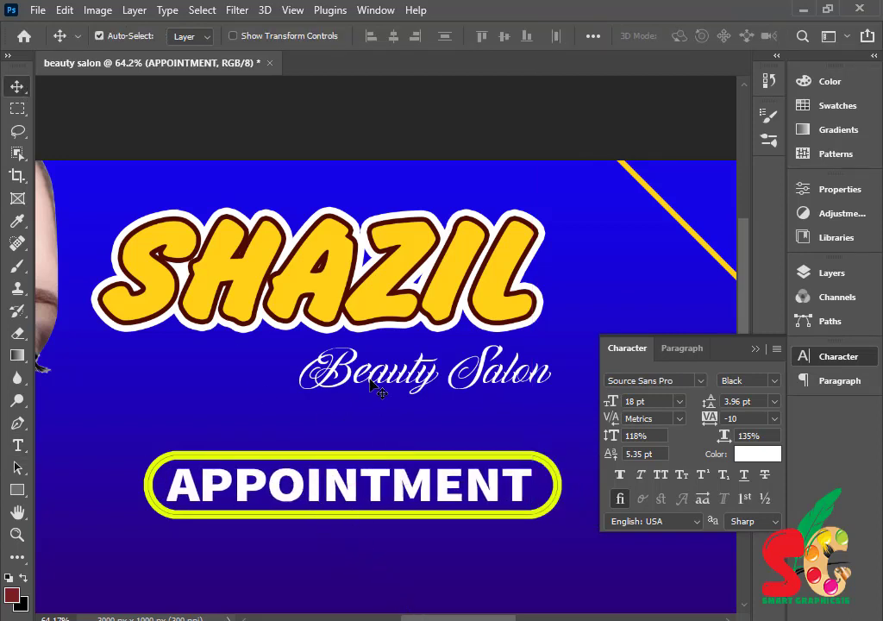
- Copy the Beauty Salon text, retype it as TAKE and set it in Impact
left_click_drag(384, 386, 259, 440)
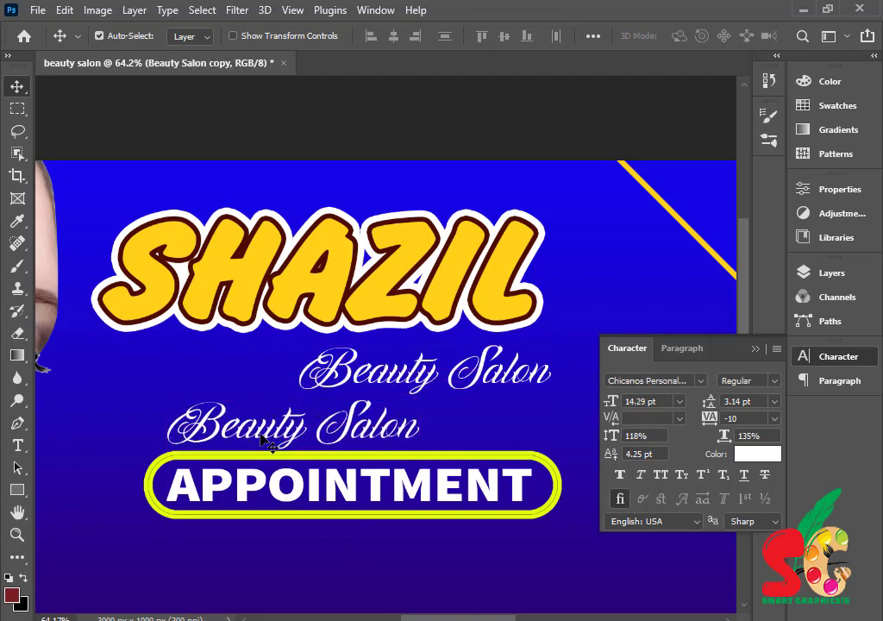
double_click(263, 436)
type("TAKE")
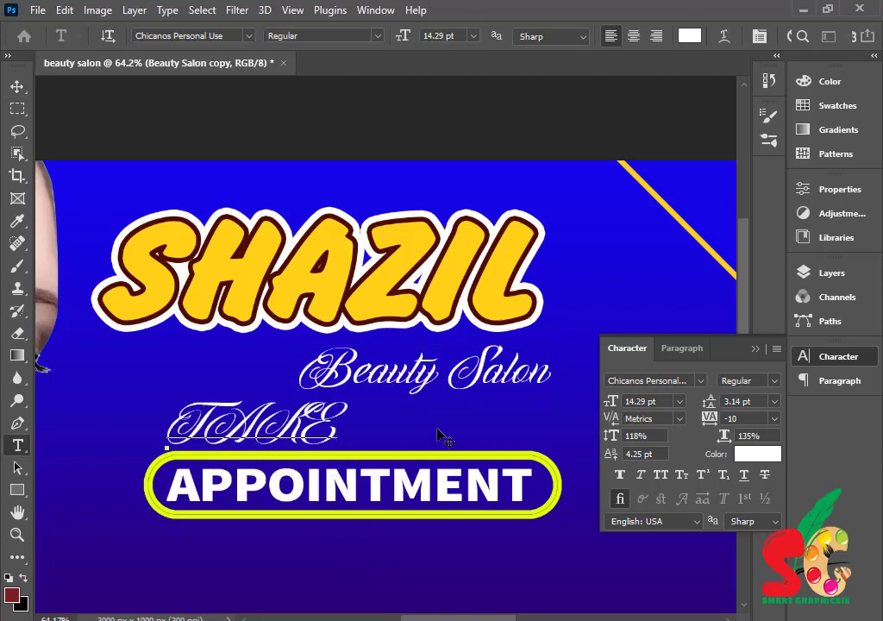
key("ctrl+a")
left_click(700, 381)
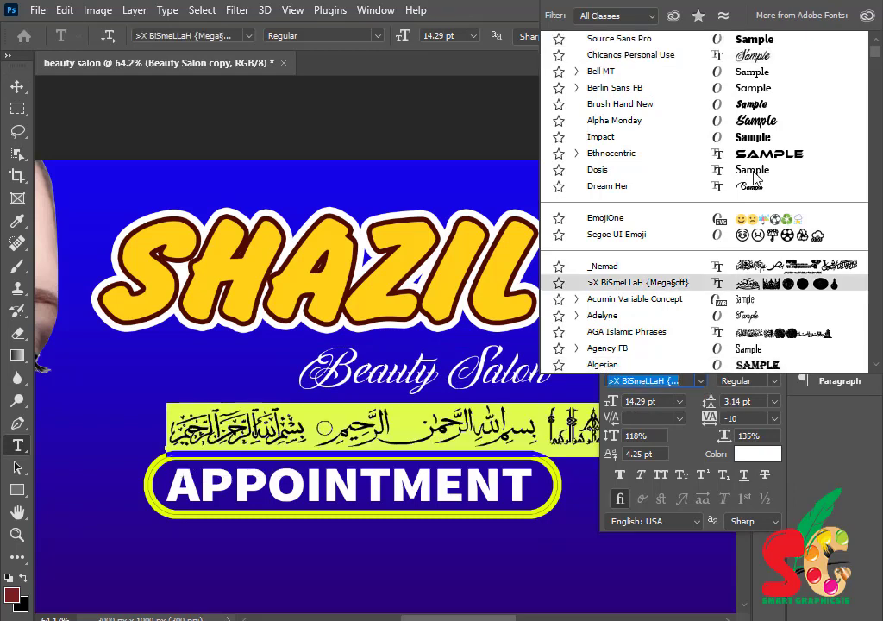
left_click(753, 136)
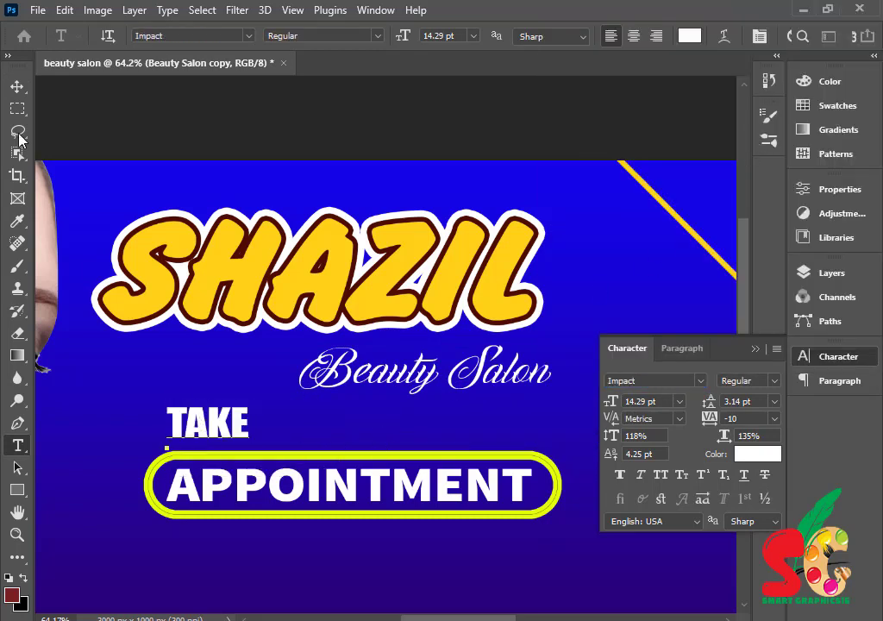
left_click(17, 86)
- Shrink APPOINTMENT to about 79% and shift it right within the button
left_click(371, 495)
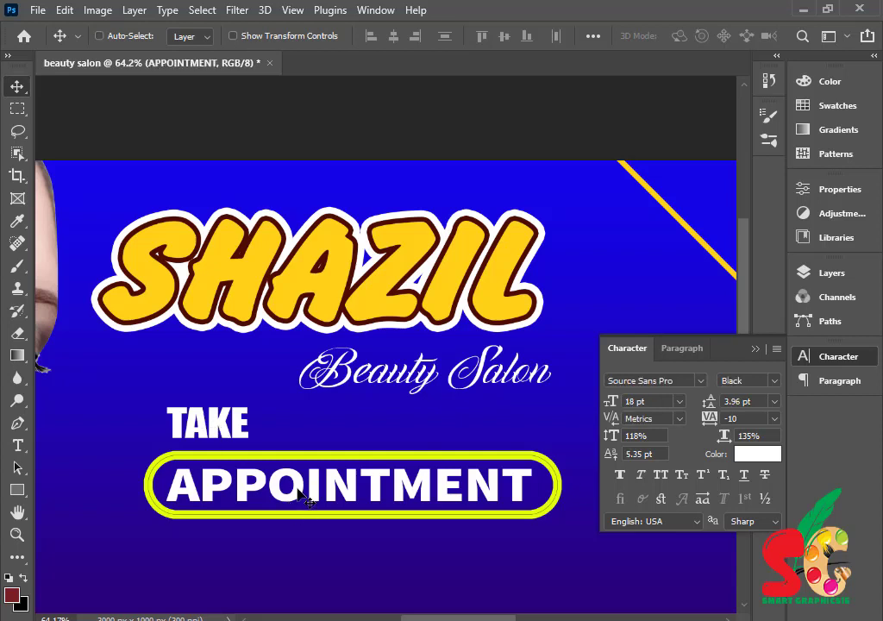
key("ctrl+t")
left_click_drag(533, 489, 457, 488)
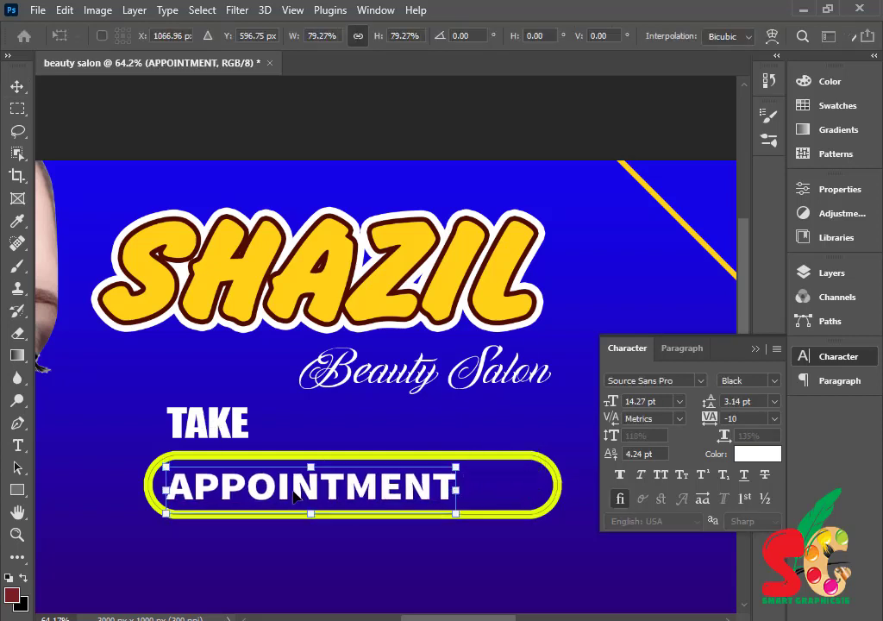
left_click_drag(286, 491, 364, 494)
key("Return")
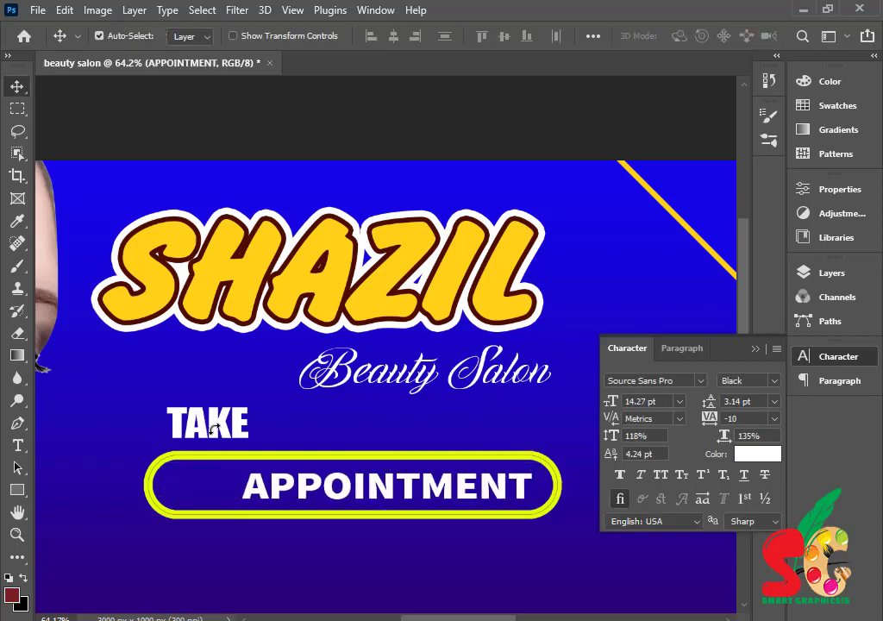
- Place TAKE left of APPOINTMENT, reducing APPOINTMENT's height slightly to fit
left_click_drag(214, 431, 207, 492)
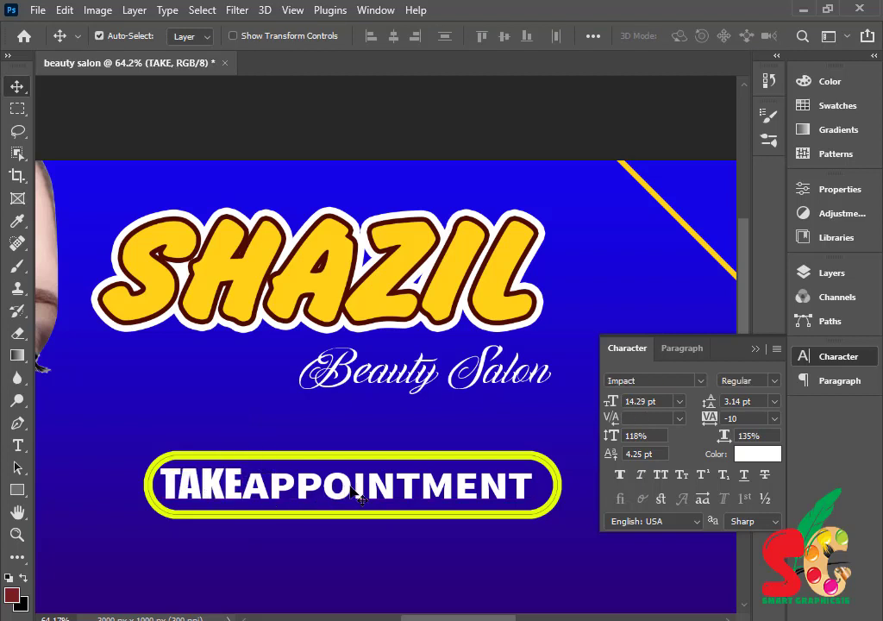
left_click(353, 489)
key("ctrl+t")
left_click_drag(386, 465, 397, 492)
key("Return")
left_click_drag(216, 488, 230, 488)
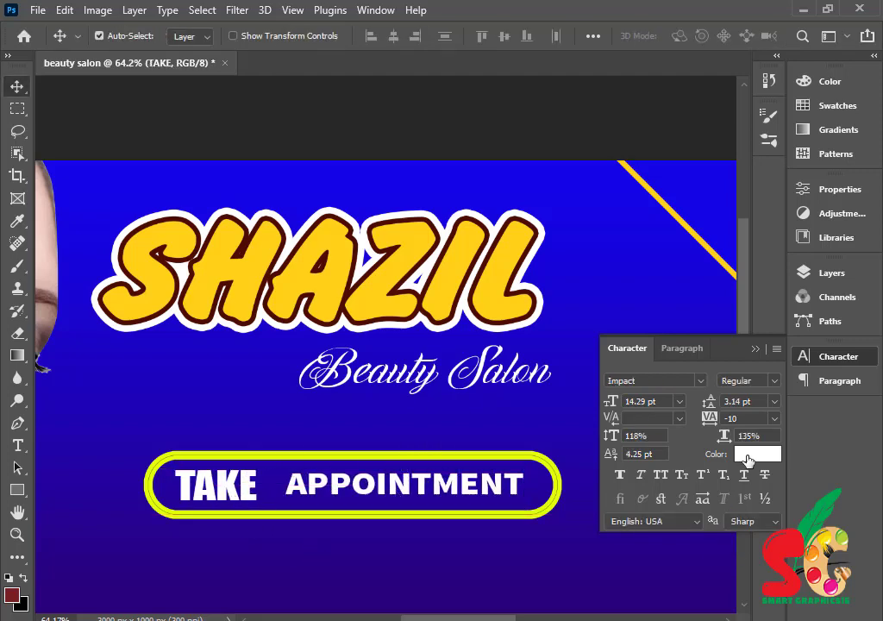
- Colour the TAKE text bright red
left_click(757, 453)
left_click(512, 333)
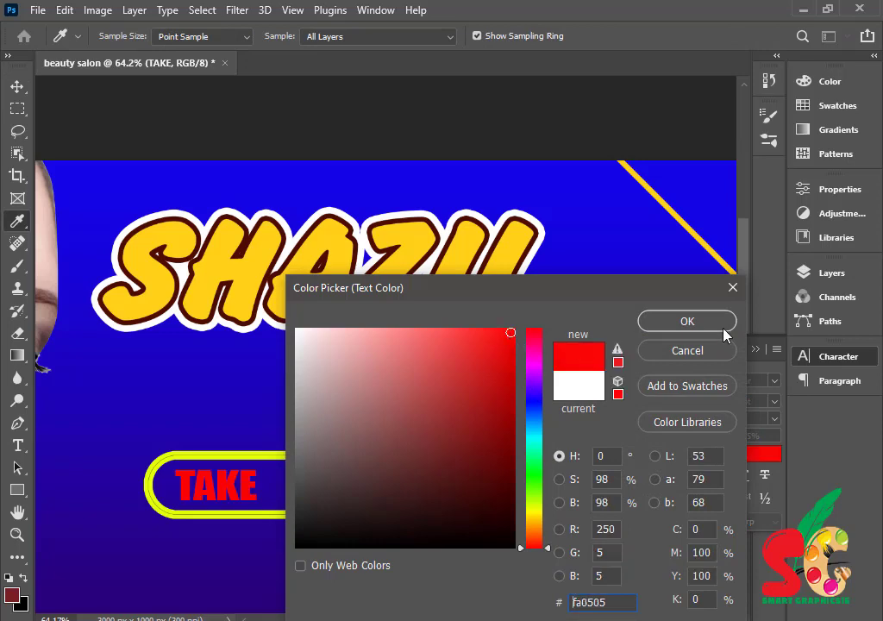
left_click(724, 327)
left_click(807, 358)
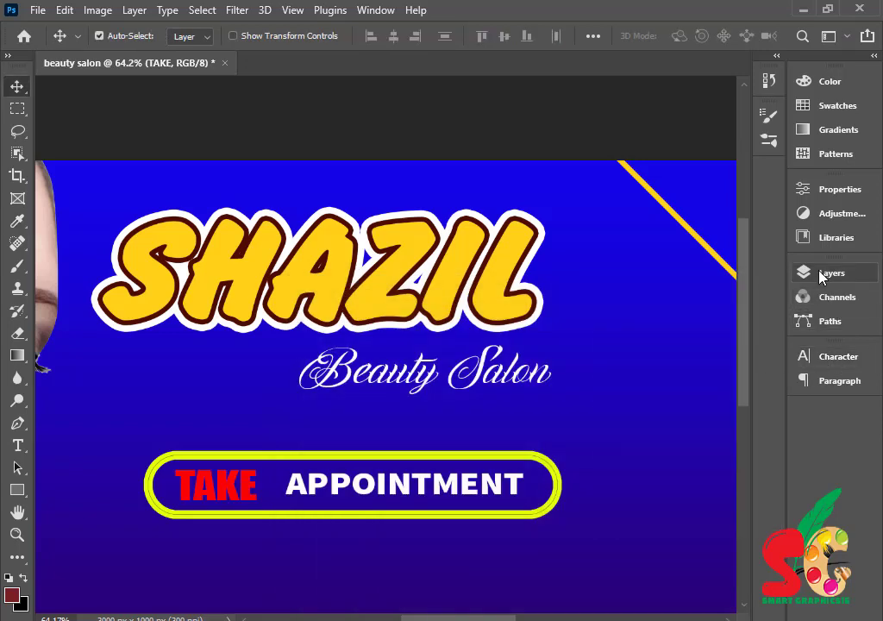
- Add an outline stroke to the TAKE layer
left_click(799, 273)
scroll(695, 394, "up", 10)
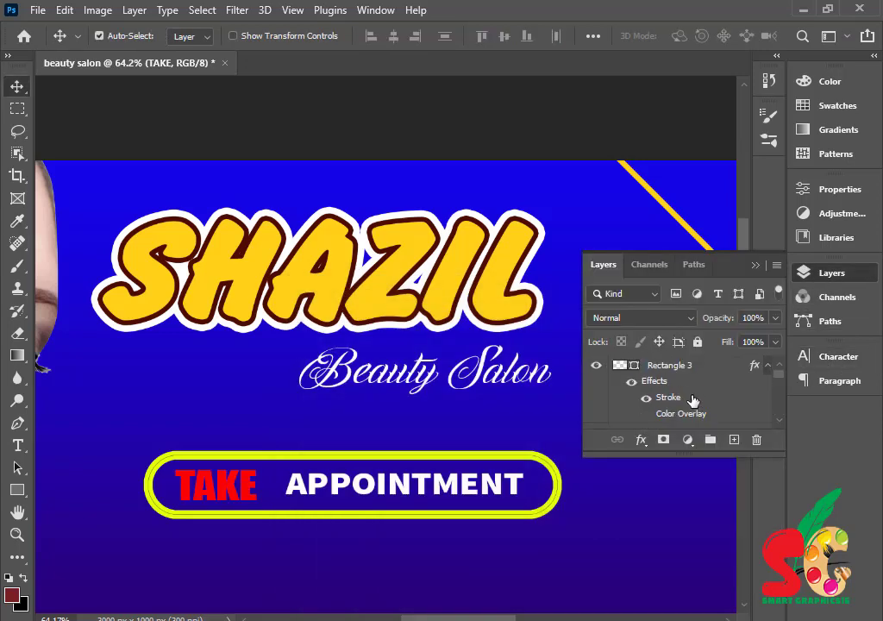
double_click(715, 392)
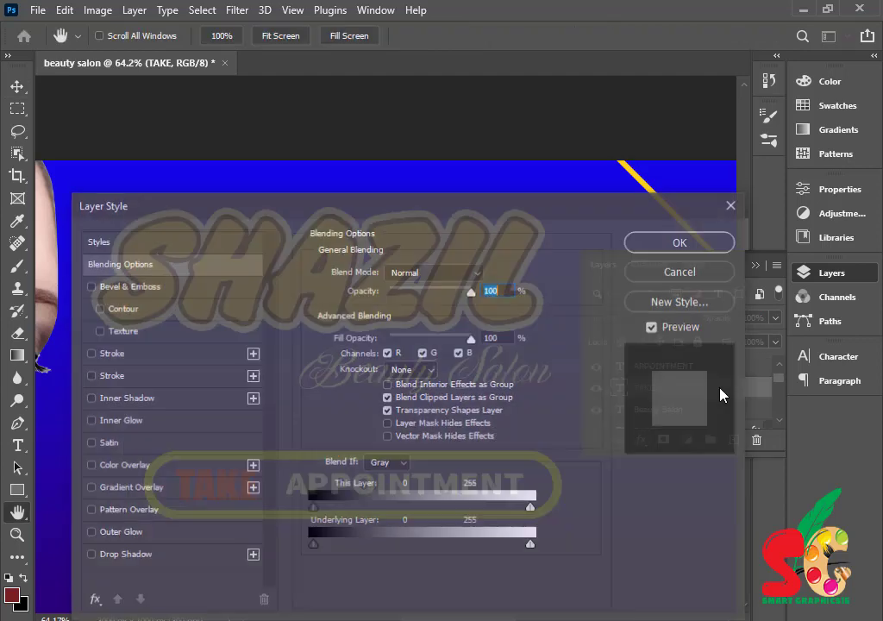
left_click(207, 379)
left_click(709, 241)
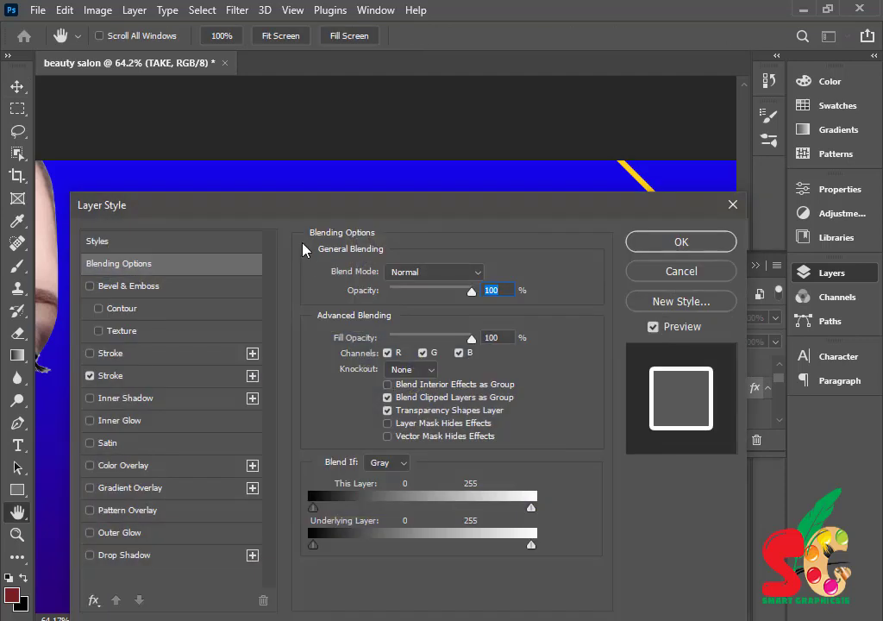
left_click_drag(250, 196, 506, 187)
- Reduce TAKE's outline size from 21 px to 4 px
left_click(379, 362)
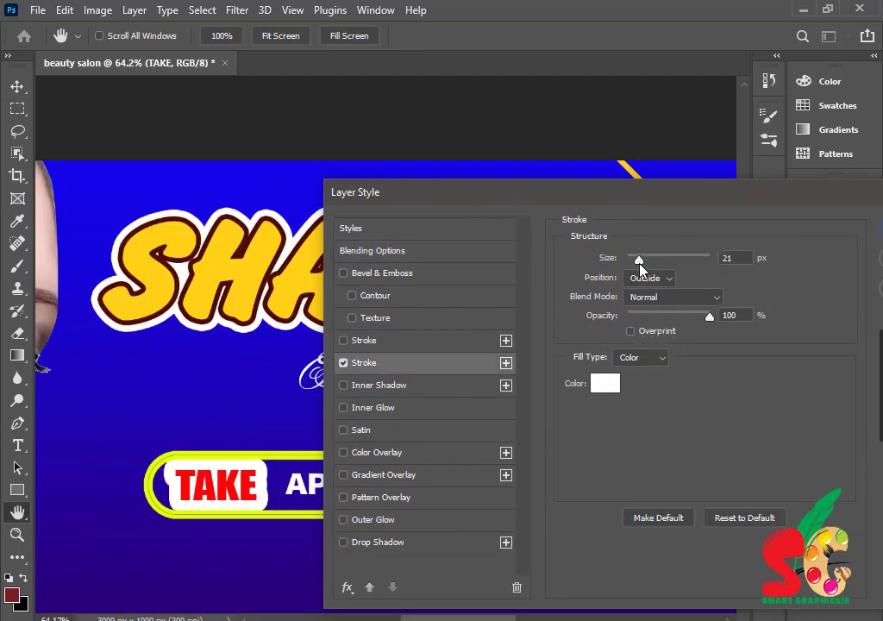
left_click_drag(639, 264, 633, 268)
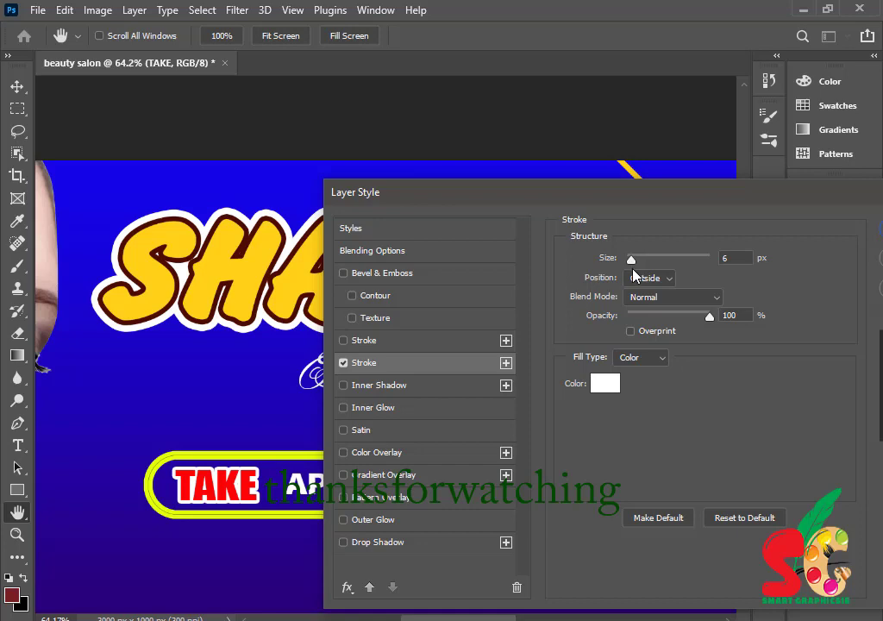
double_click(729, 258)
type("4")
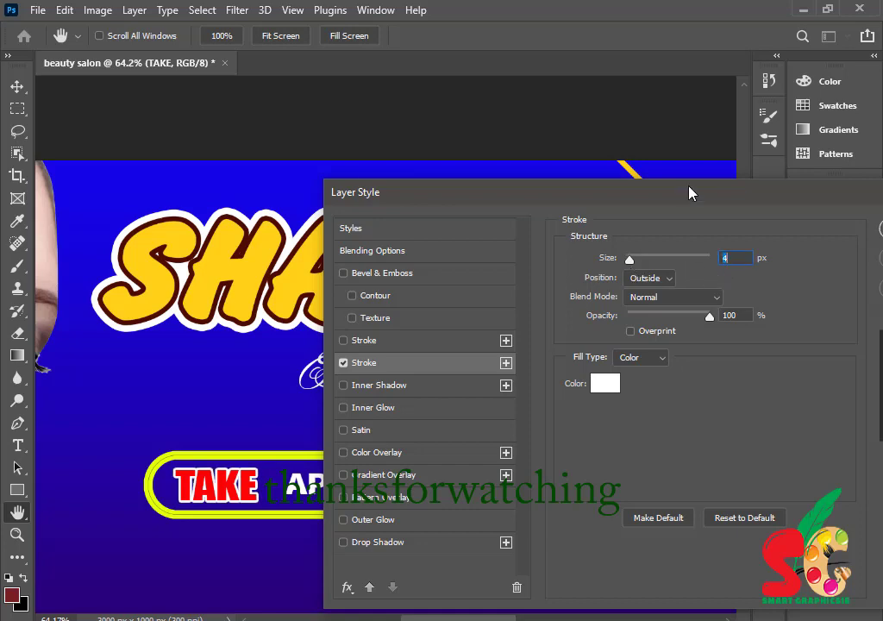
left_click_drag(690, 194, 437, 173)
key("Return")
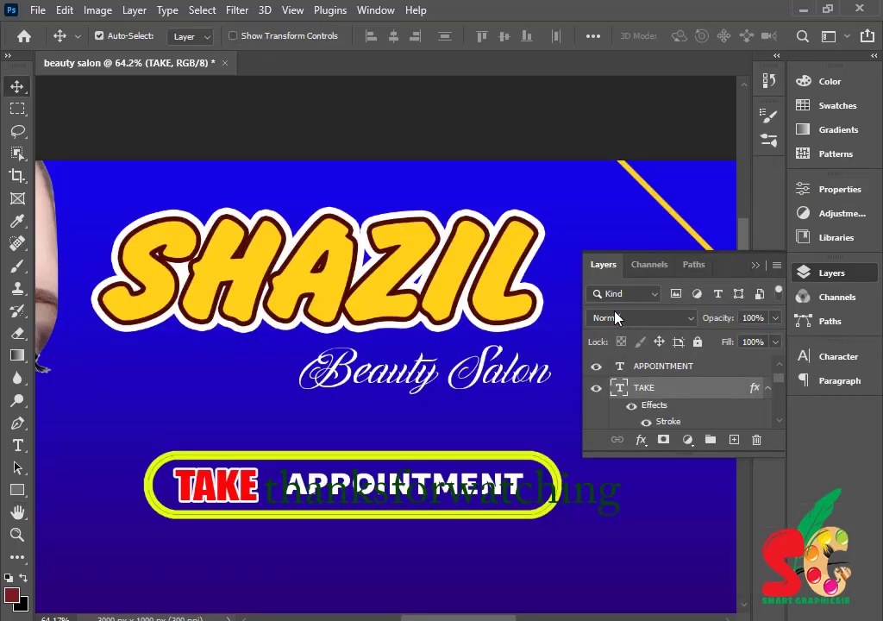
left_click(756, 264)
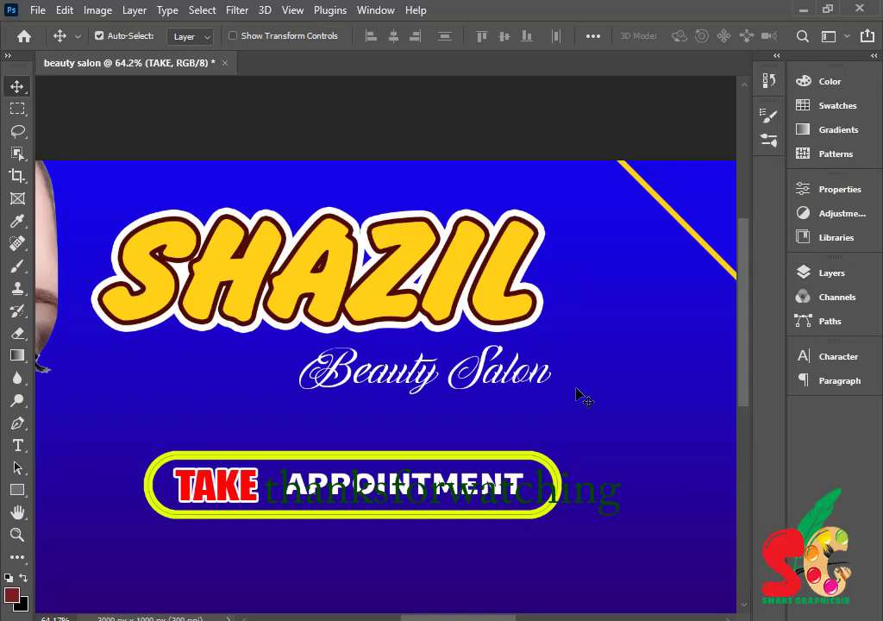
key("z")
left_click(492, 369, "alt")
left_click(492, 369, "alt")
left_click(532, 412, "alt")
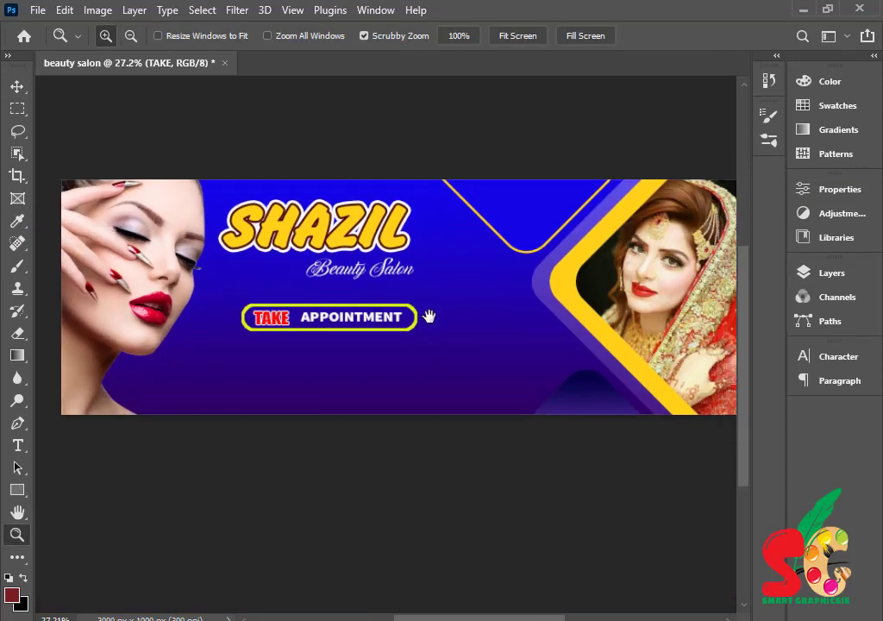
left_click(426, 311, "alt")
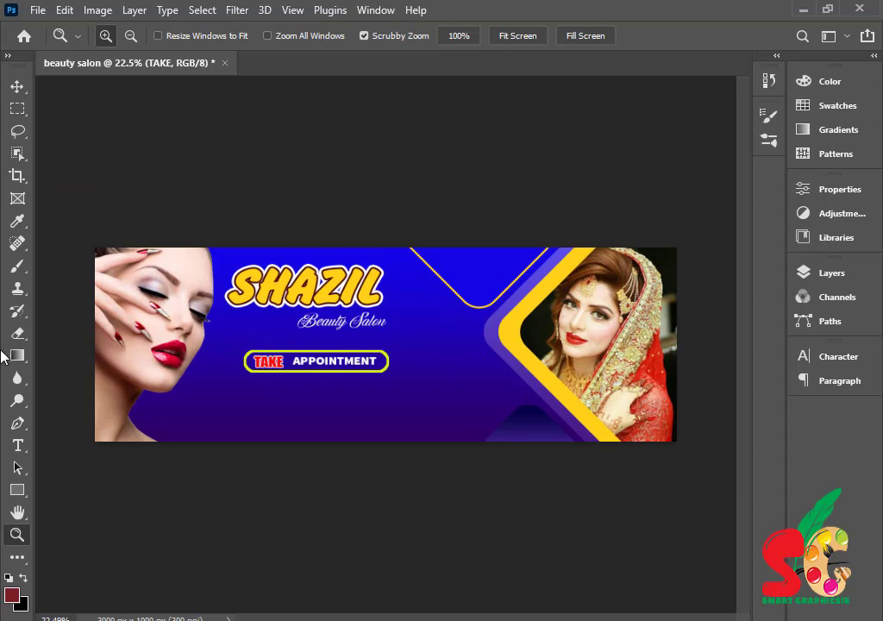
left_click(17, 445)
left_click(208, 419)
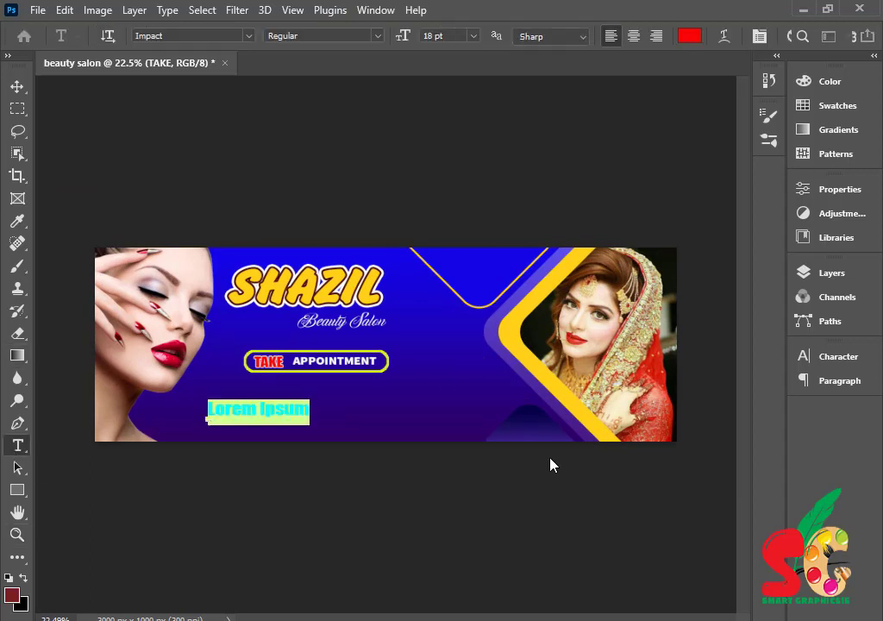
type("WWW.SHA")
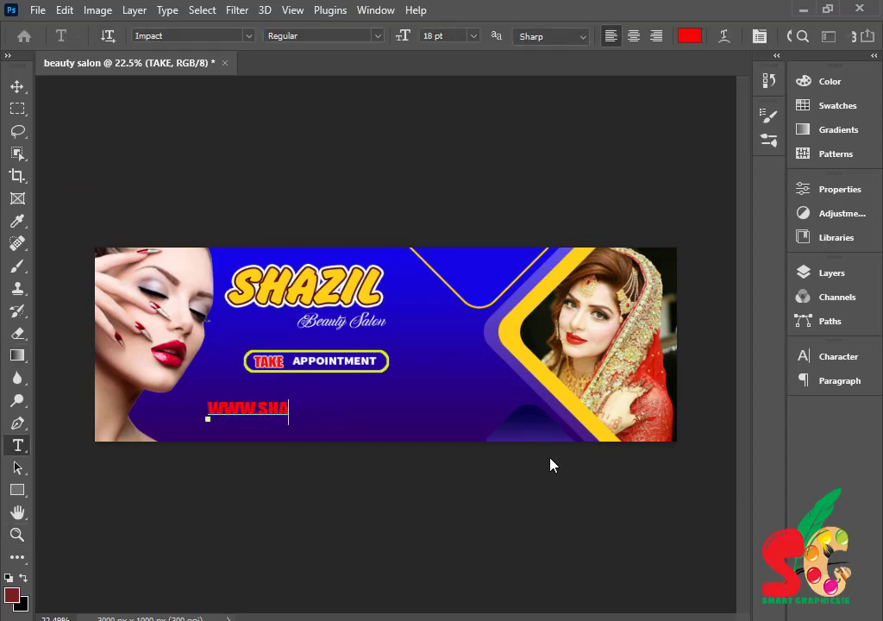
type("ZIL.COM")
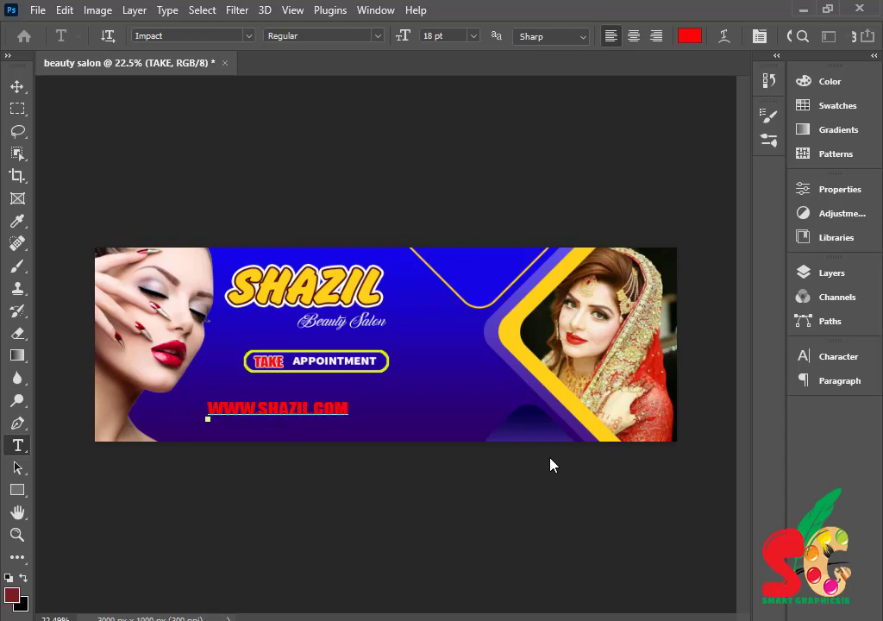
type(".PK")
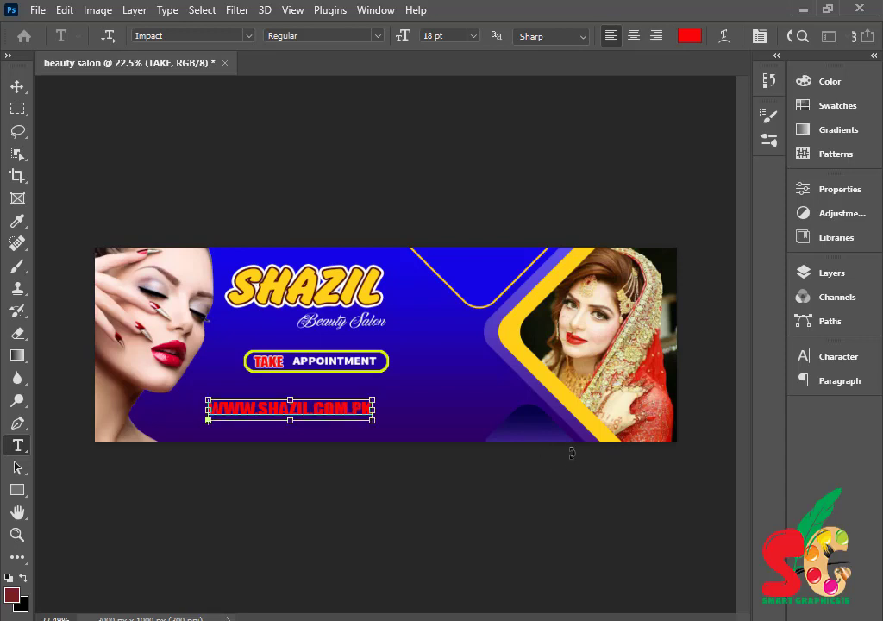
- Make the web address white (ffffff), Calibri 12 pt, with very wide letter spacing
key("ctrl+a")
left_click(690, 36)
type("ffffff")
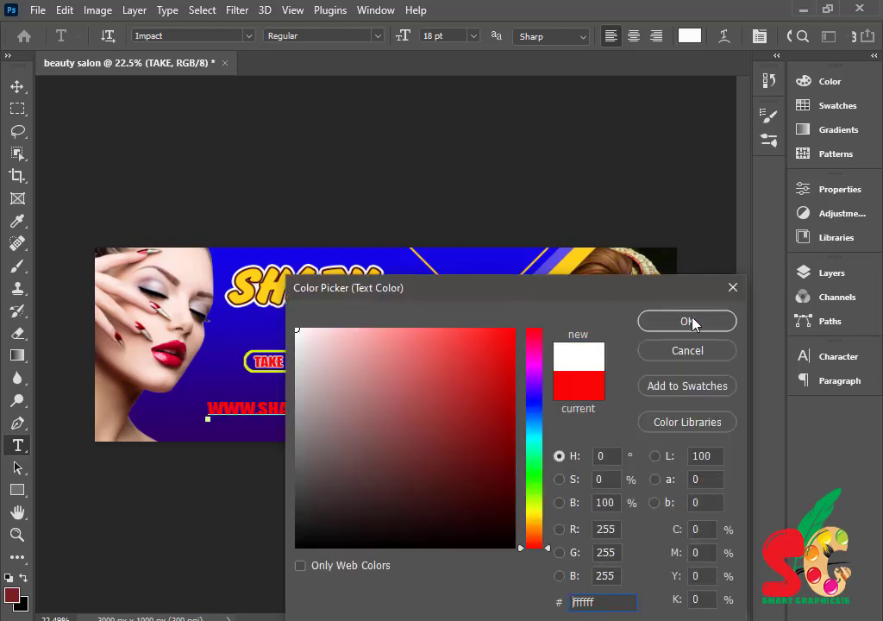
left_click(685, 320)
left_click(828, 359)
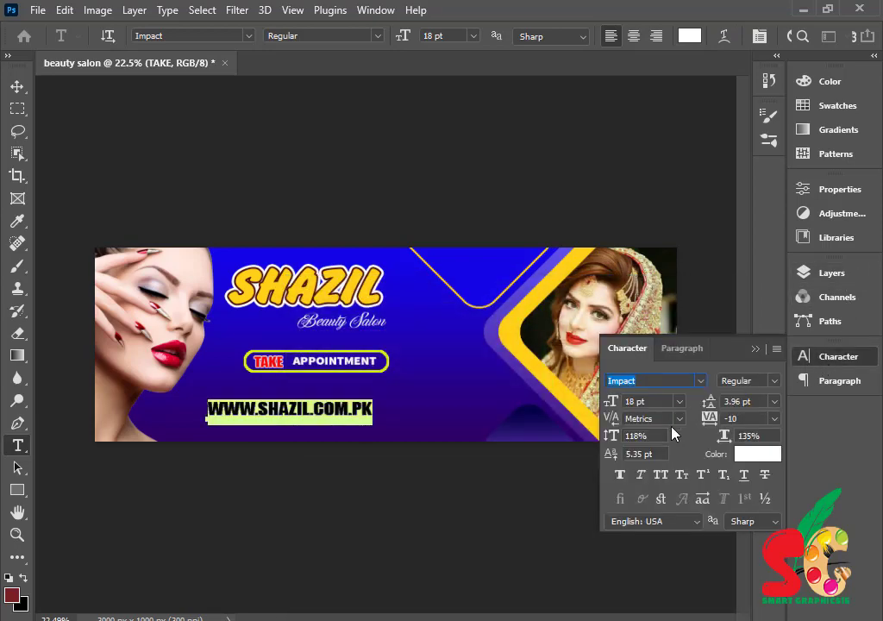
left_click(703, 381)
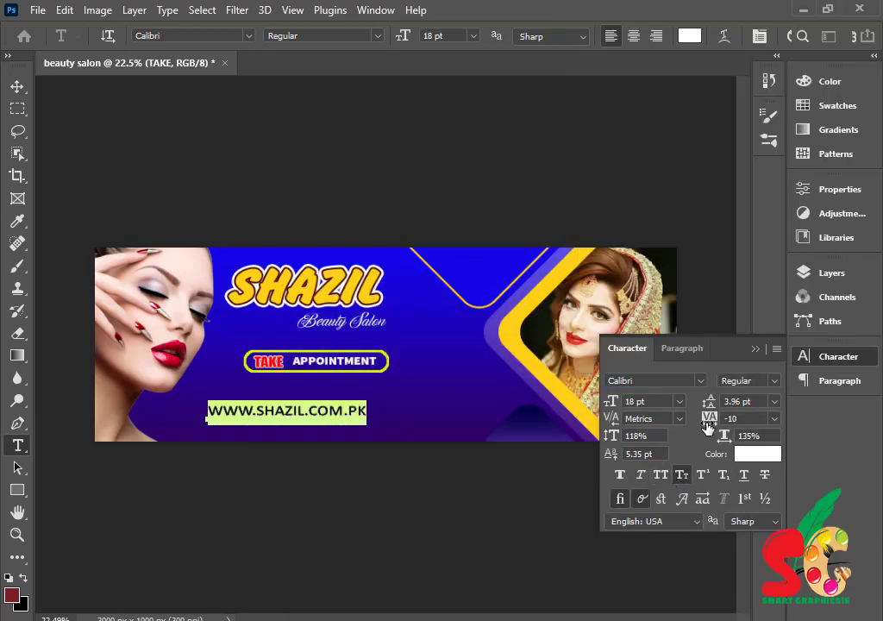
left_click_drag(707, 426, 727, 422)
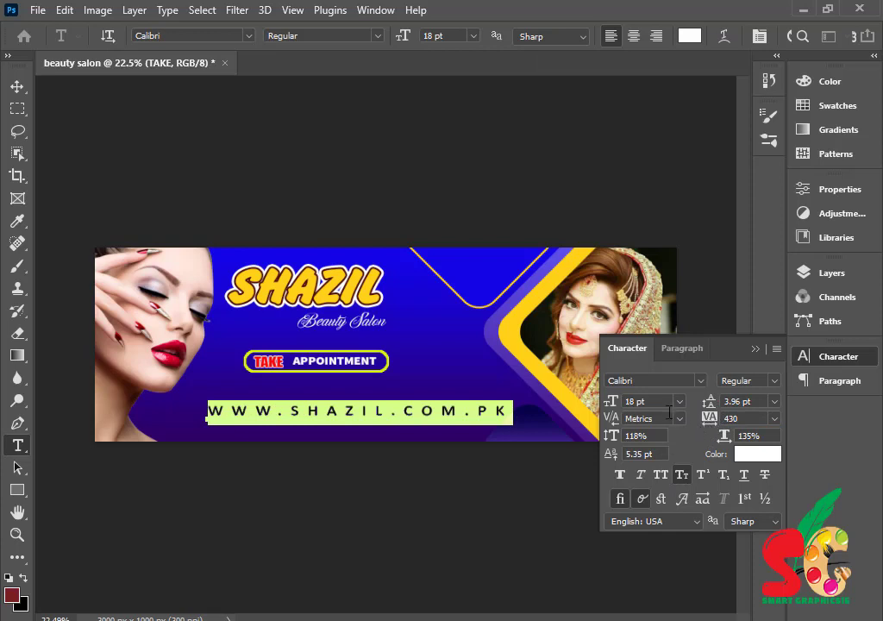
left_click_drag(621, 407, 612, 403)
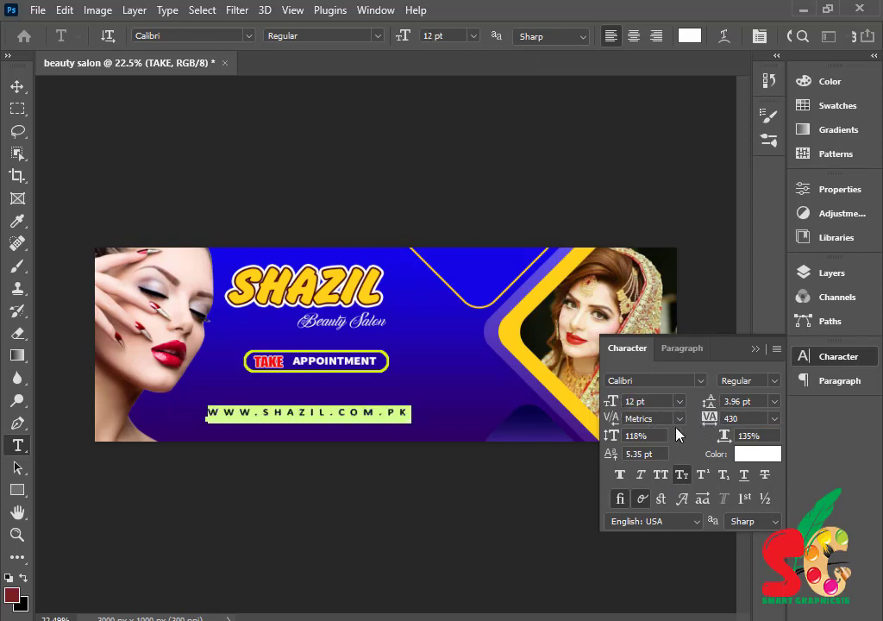
left_click_drag(710, 420, 723, 420)
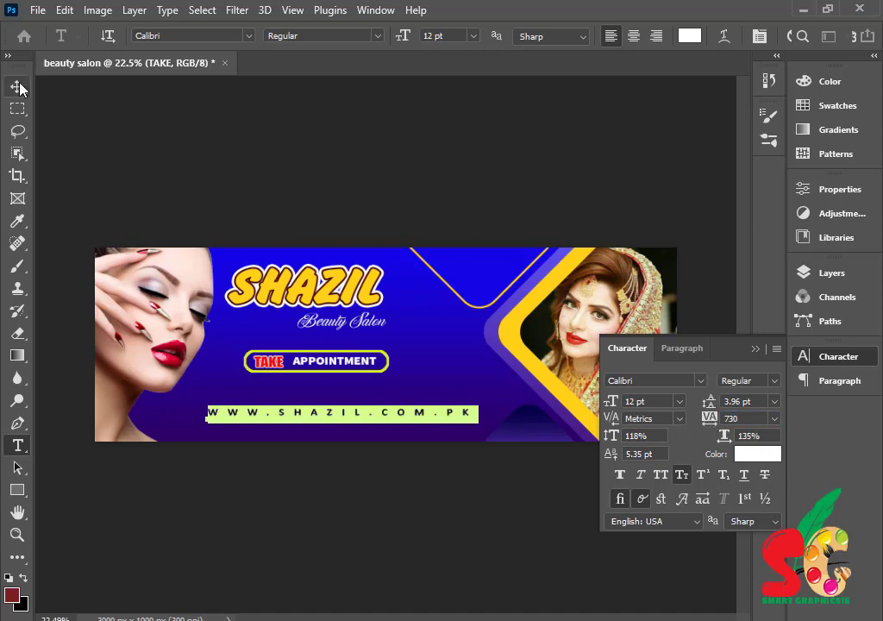
- Move the web address lower on the banner, undoing an accidental background move
left_click(18, 88)
left_click_drag(356, 420, 357, 428)
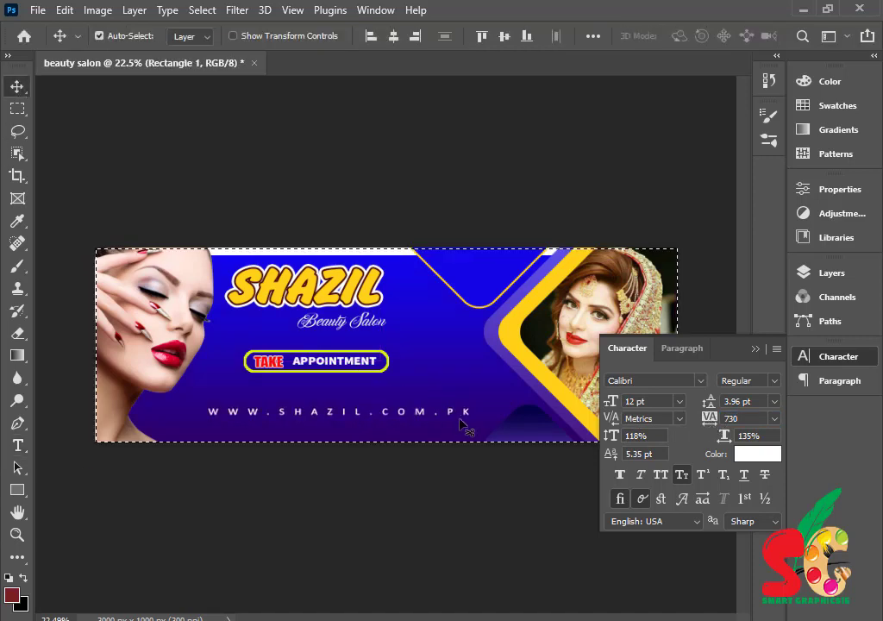
key("ctrl+d")
key("ctrl+z")
key("ctrl+z")
key("ctrl+z")
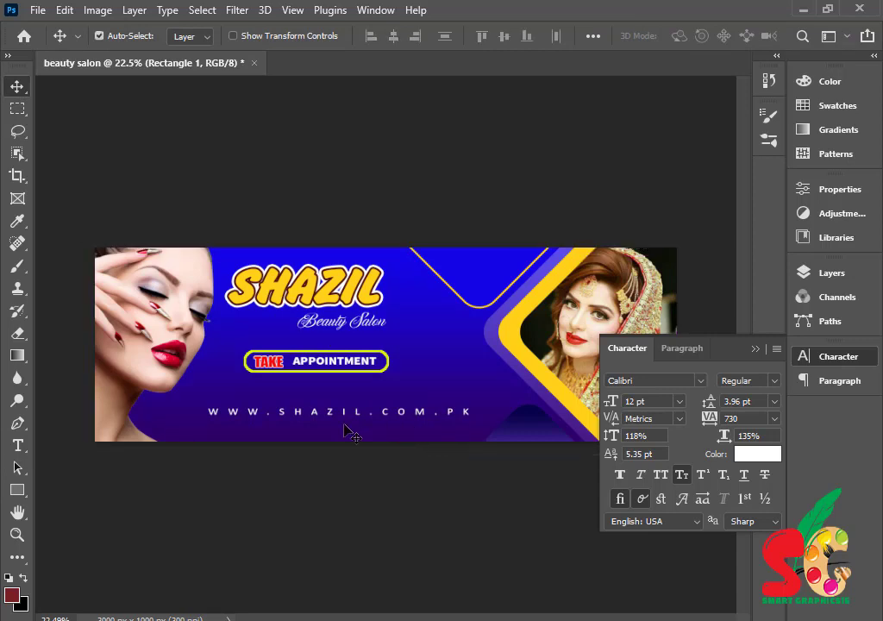
left_click(18, 534)
left_click_drag(186, 426, 300, 436)
left_click(23, 86)
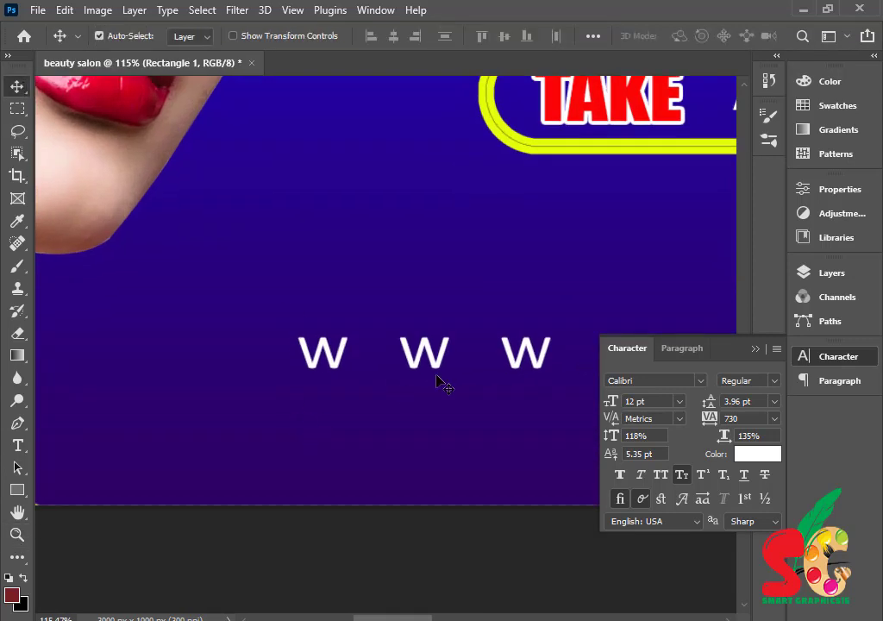
left_click_drag(434, 357, 408, 463)
key("z")
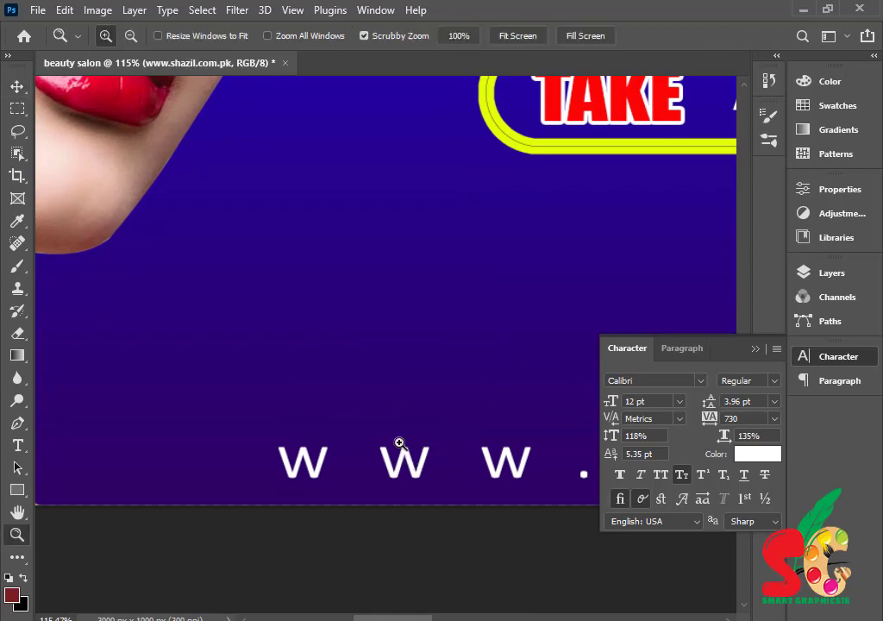
scroll(398, 384, "down", 10)
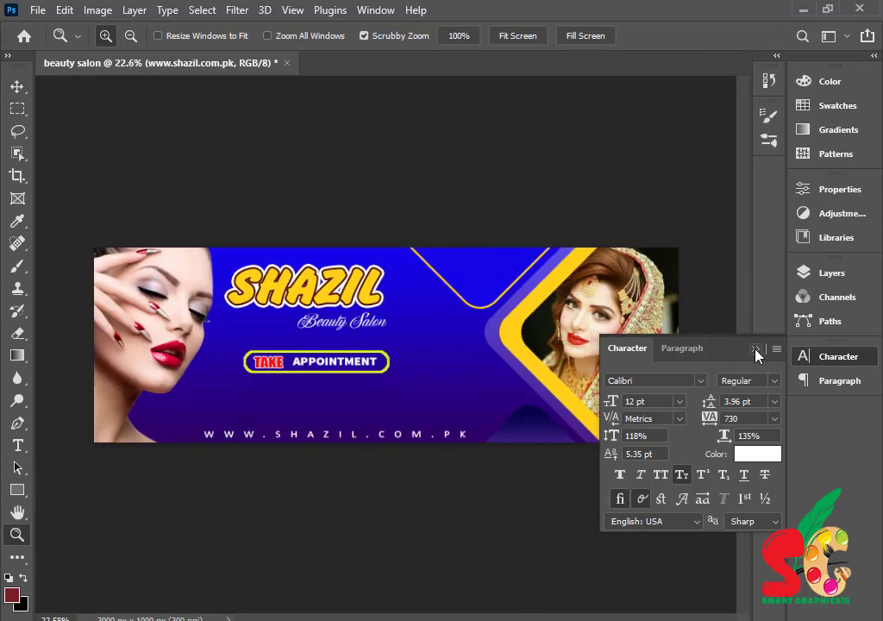
left_click(756, 354)
- Nudge the web address up and type the phone number line above it
key("v")
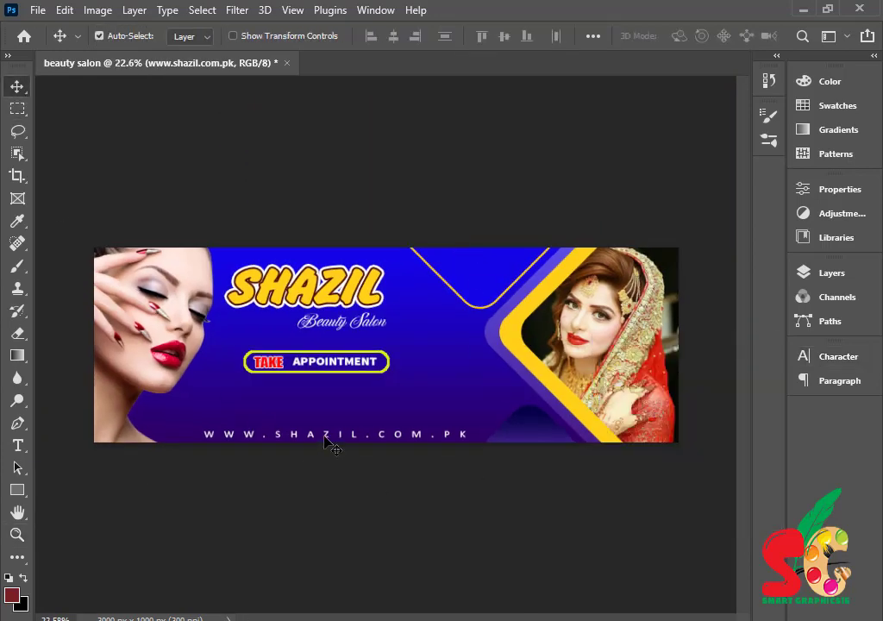
left_click_drag(326, 437, 329, 429)
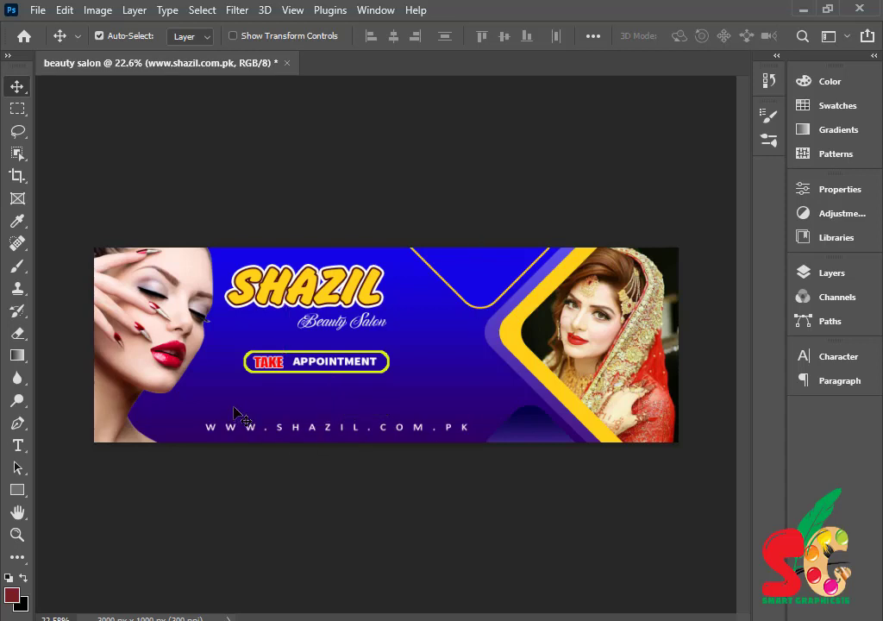
left_click(17, 444)
left_click(236, 408)
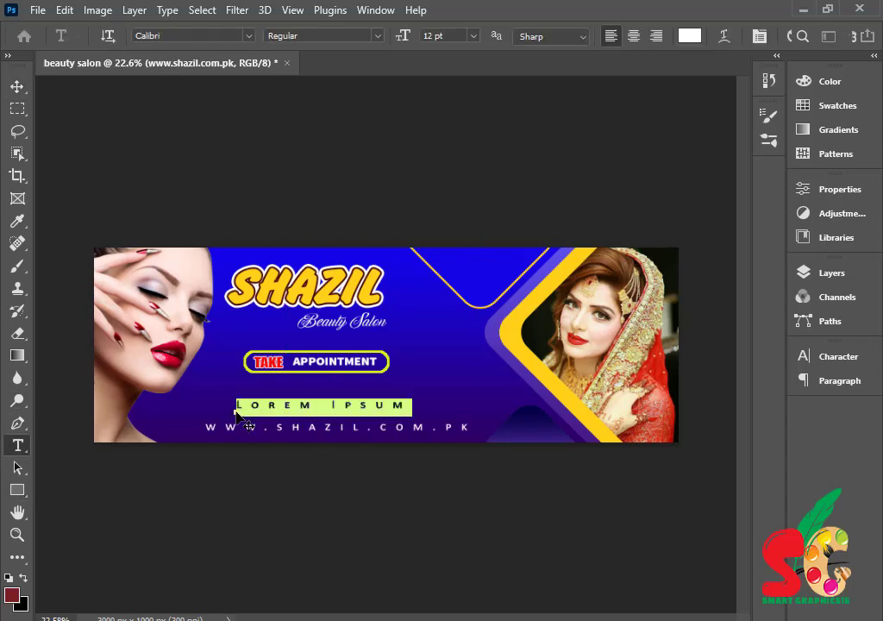
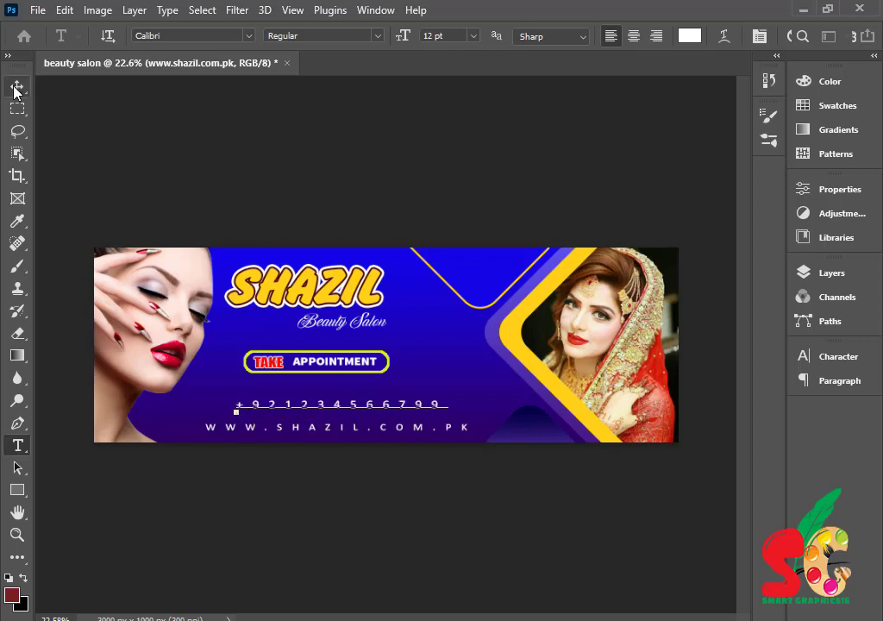
left_click(17, 87)
- Set the phone number's tracking to 370, add a hyphen, and duplicate the line below
double_click(326, 412)
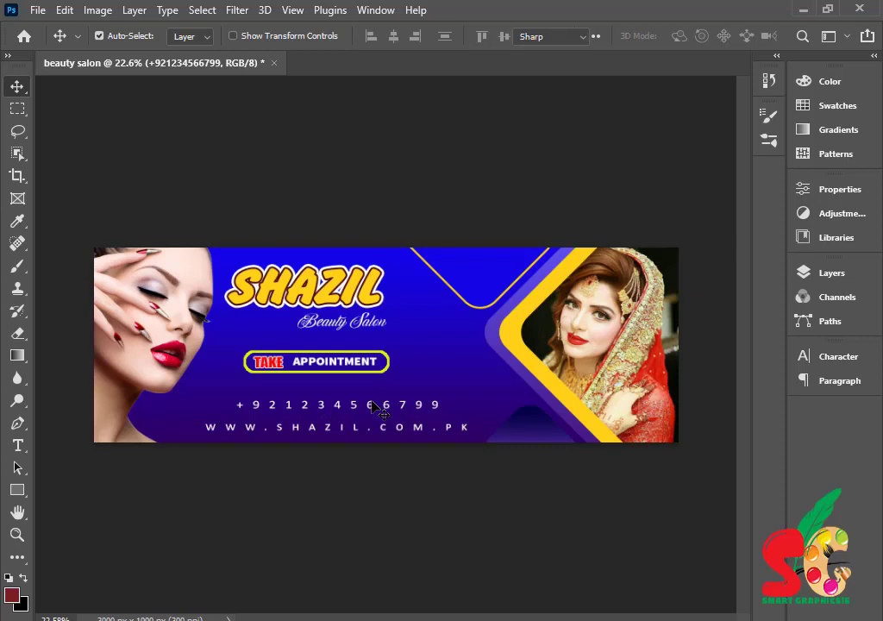
left_click(836, 364)
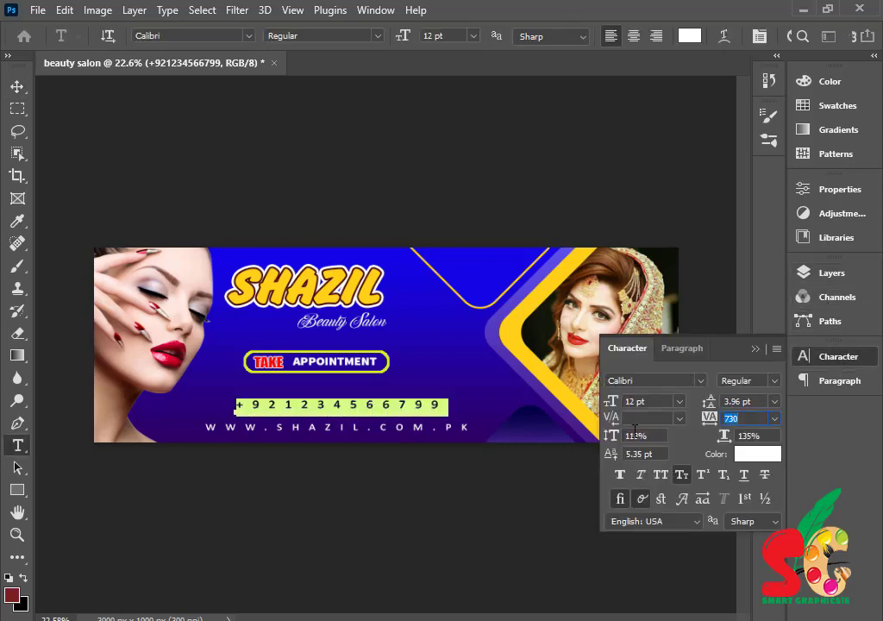
left_click_drag(709, 419, 700, 420)
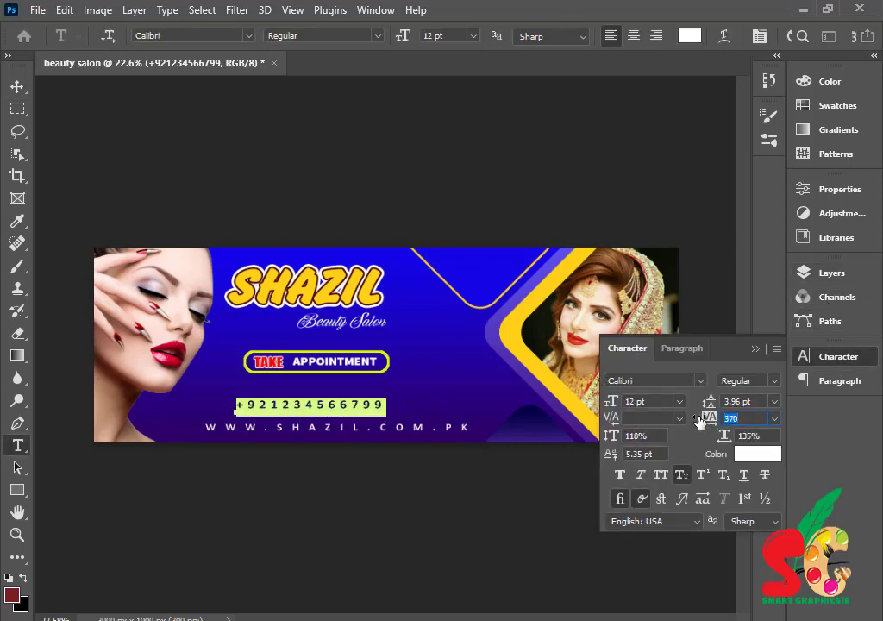
left_click(270, 405)
type("-")
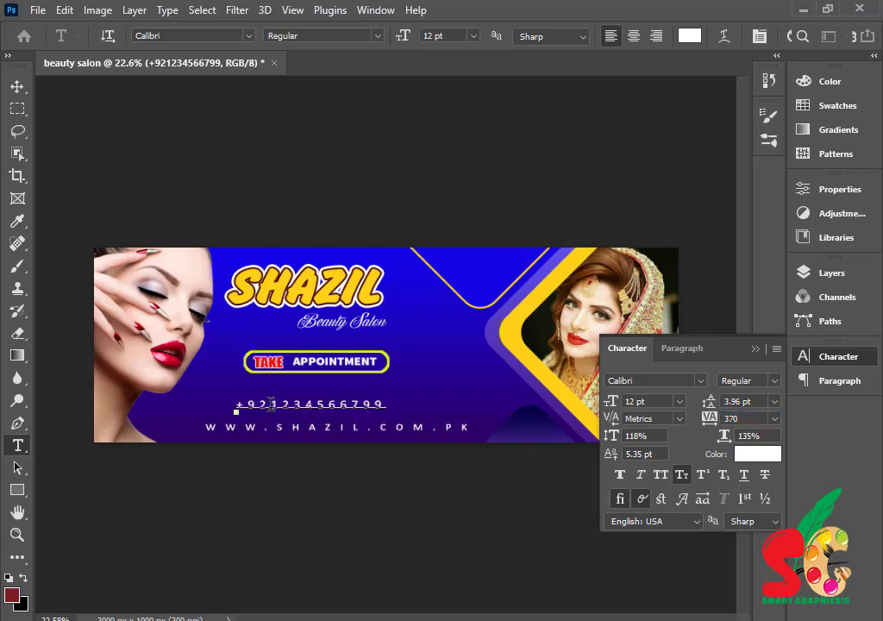
left_click(756, 349)
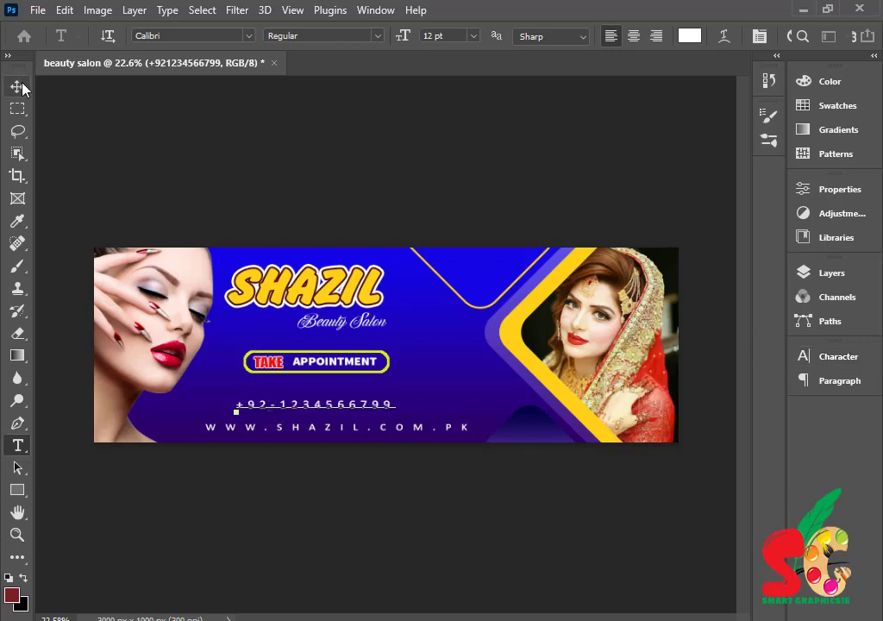
left_click(17, 86)
left_click_drag(311, 413, 332, 416)
left_click(376, 536)
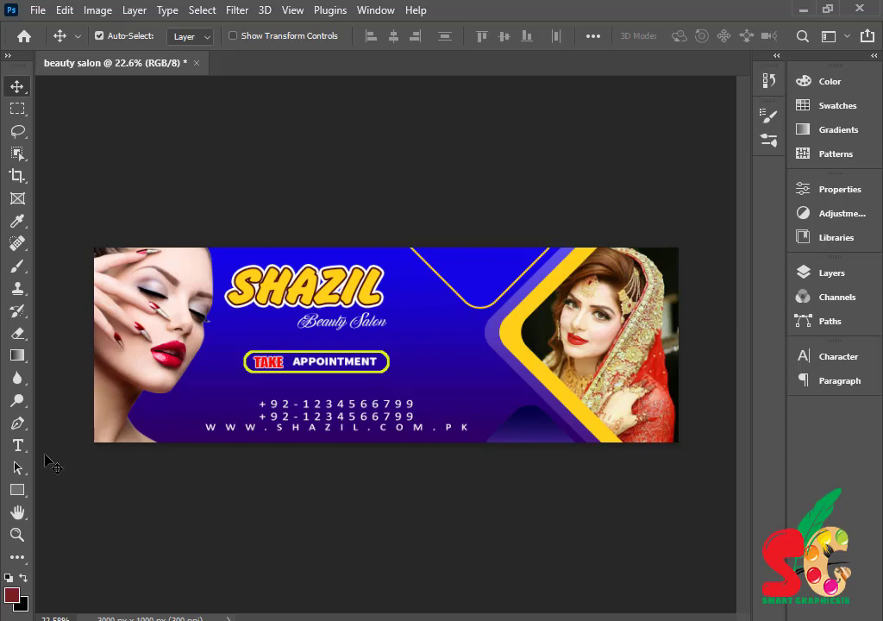
- Drag the lipstick-and-brush picture from File Explorer into the banner and shrink it to about a third
key("t")
left_click(17, 87)
key("alt+Tab")
scroll(552, 453, "up", 2)
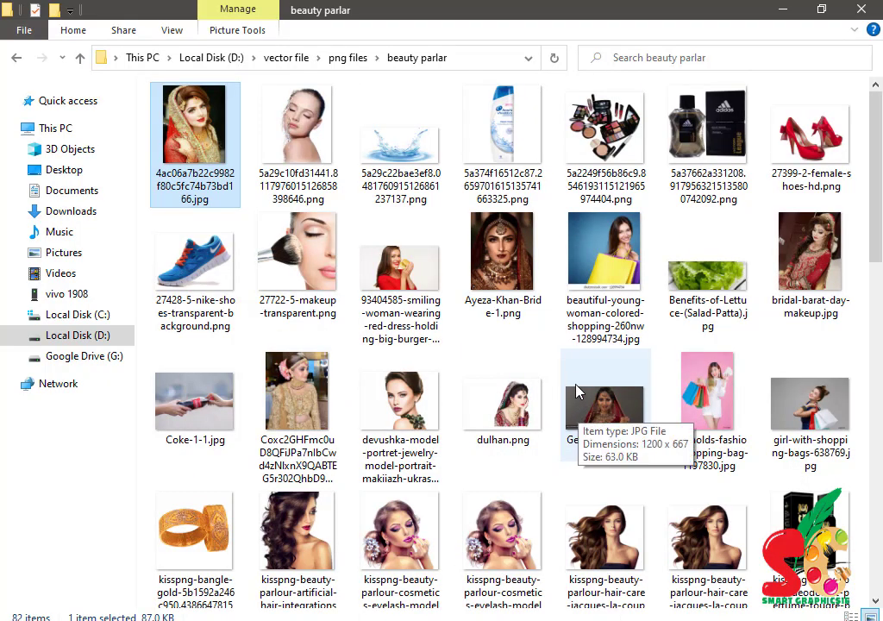
scroll(574, 389, "down", 6)
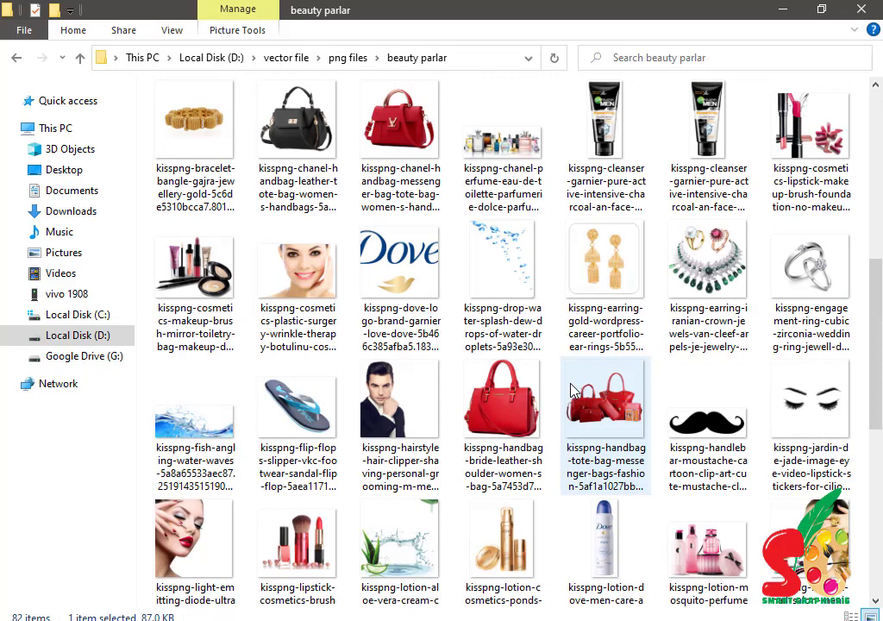
scroll(727, 361, "down", 1)
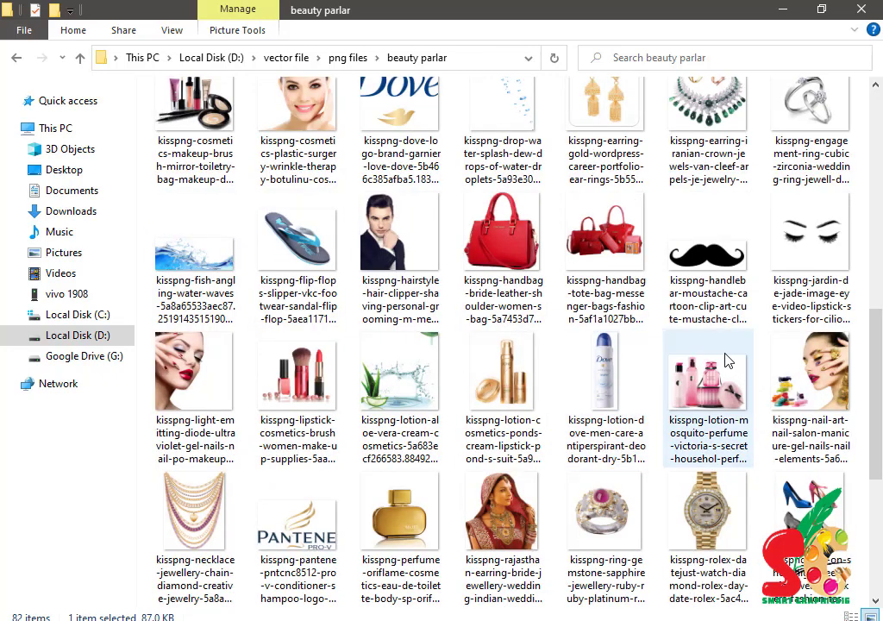
left_click_drag(297, 371, 477, 401)
left_click_drag(503, 346, 465, 395)
key("Return")
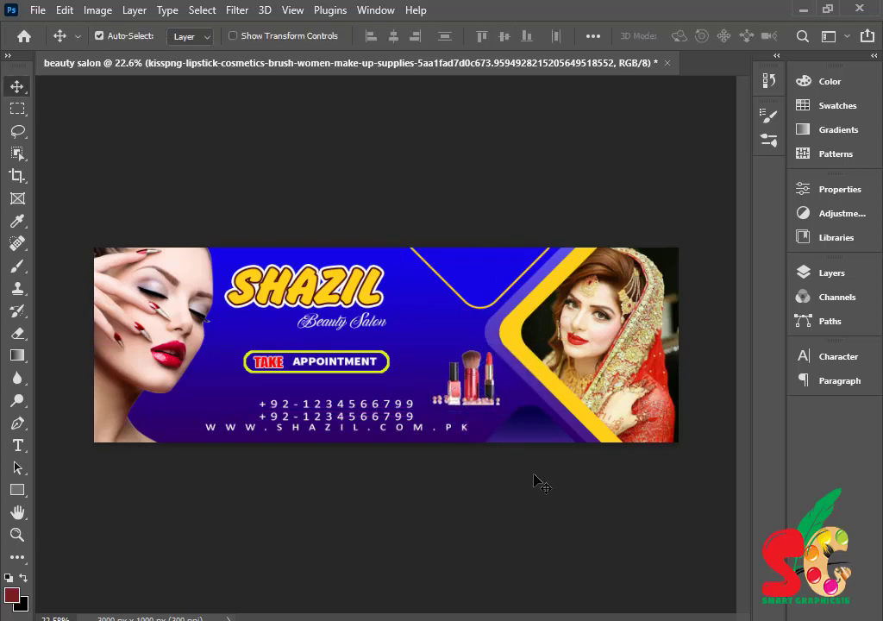
- Place the Chanel perfume PNG at about 35%, then put lipsticks left and perfumes beside the phone numbers
left_click(394, 620)
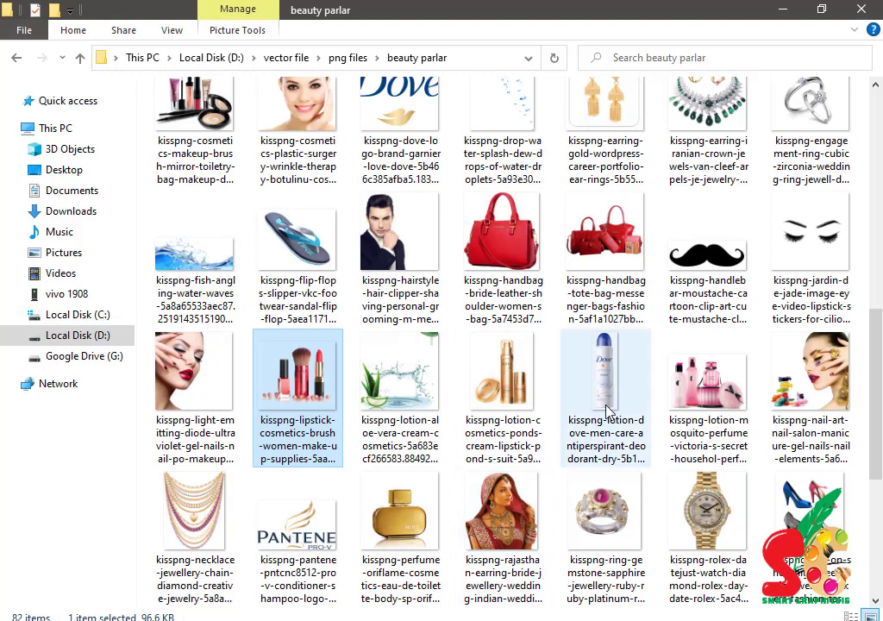
scroll(634, 393, "down", 5)
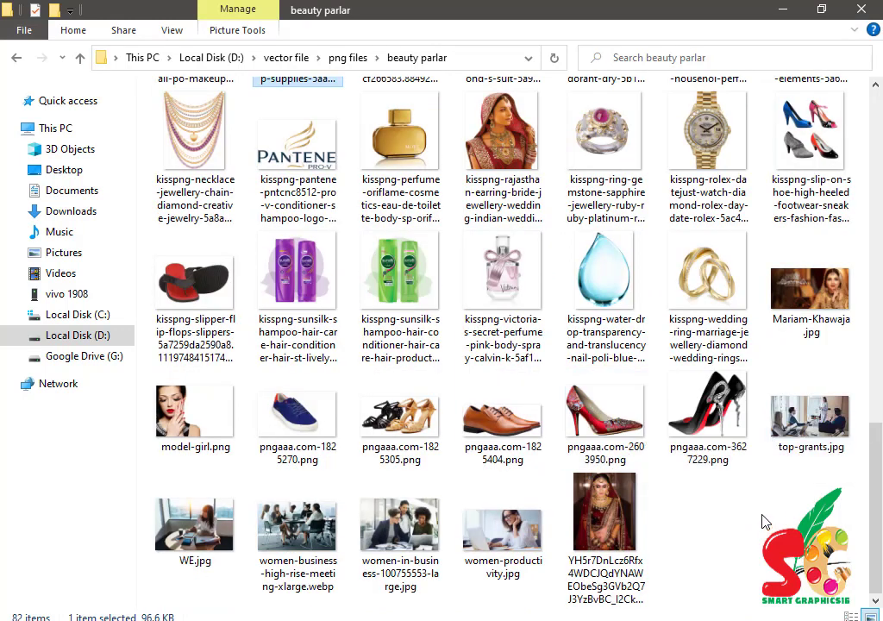
scroll(733, 405, "up", 4)
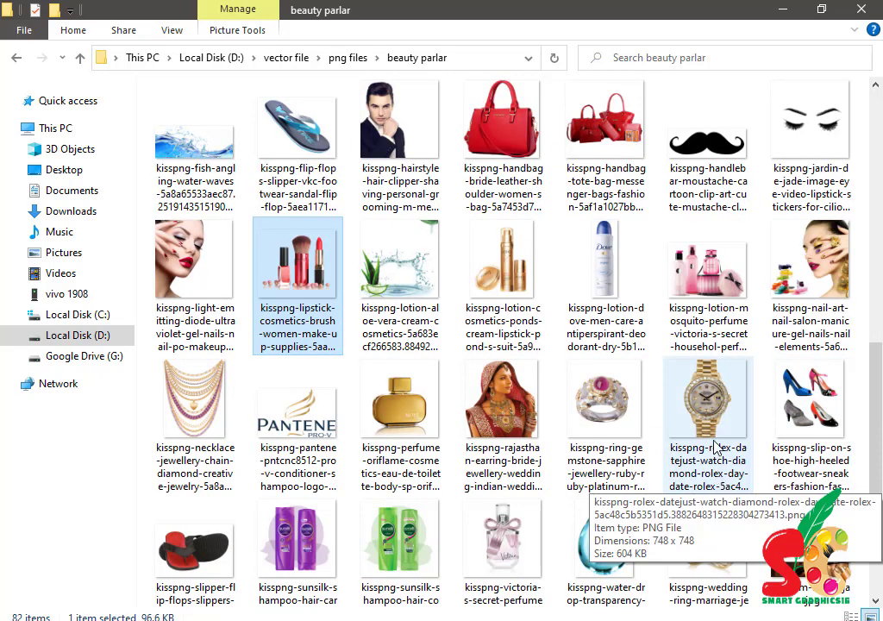
scroll(714, 446, "up", 5)
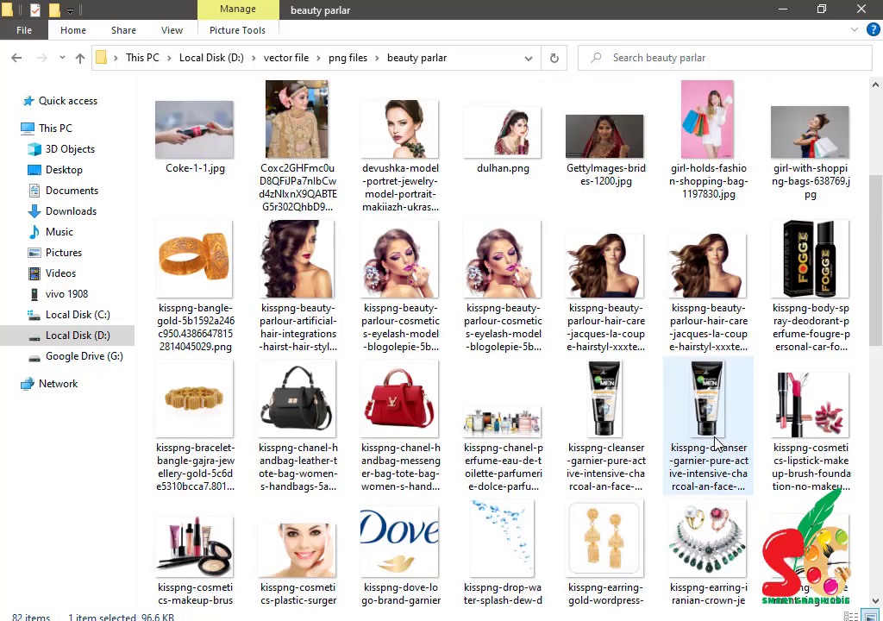
left_click_drag(522, 429, 418, 408)
left_click_drag(390, 247, 569, 399)
key("Return")
left_click_drag(468, 379, 215, 386)
left_click_drag(585, 407, 495, 410)
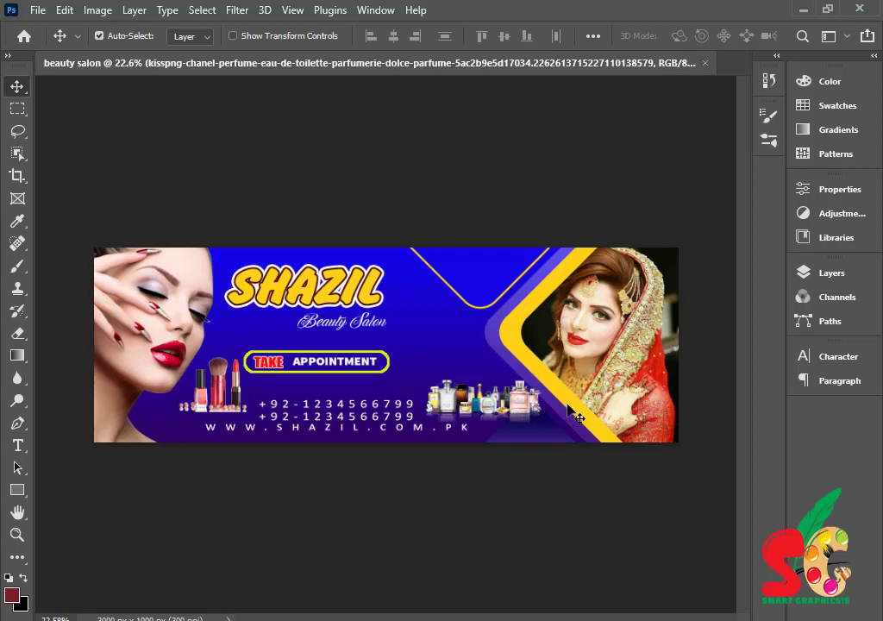
- Duplicate the APPOINTMENT text as white '30%' and position it above the perfume bottles
left_click(334, 362)
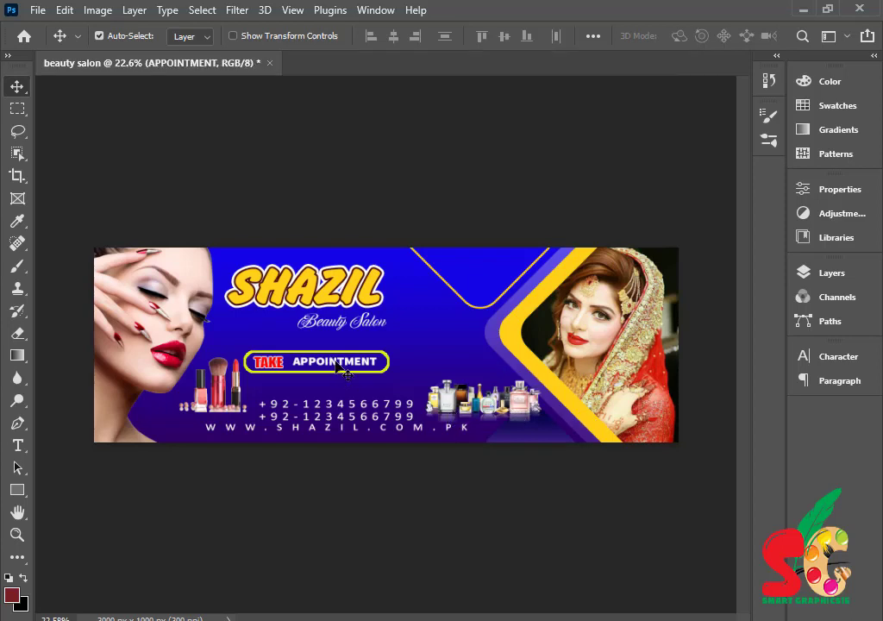
left_click_drag(391, 351, 485, 330)
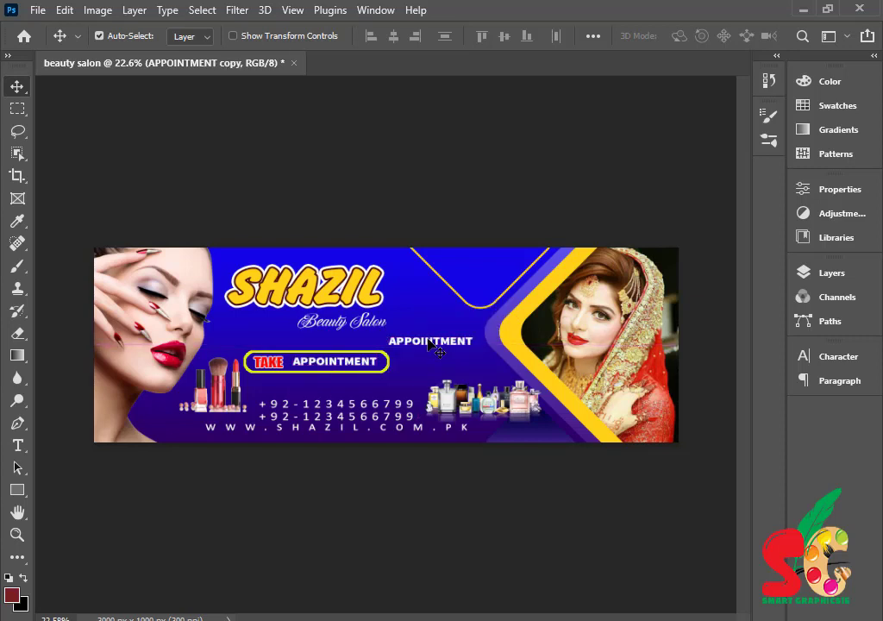
left_click(448, 395)
double_click(432, 342)
key("BackSpace")
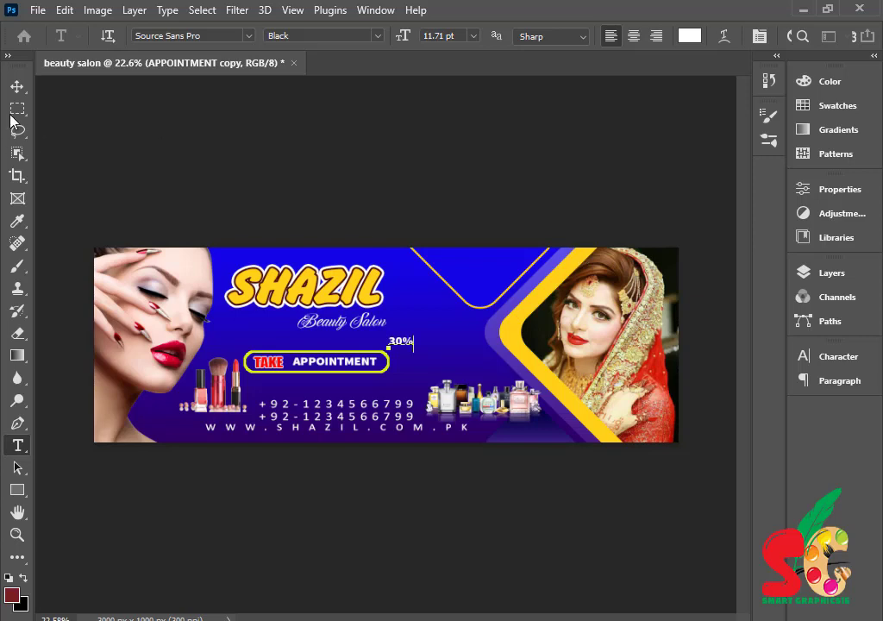
left_click(17, 86)
left_click_drag(397, 343, 442, 347)
- Enlarge the 30% text to about 201% and sample the banner's yellow as foreground colour
key("ctrl+r")
key("ctrl")
key("ctrl")
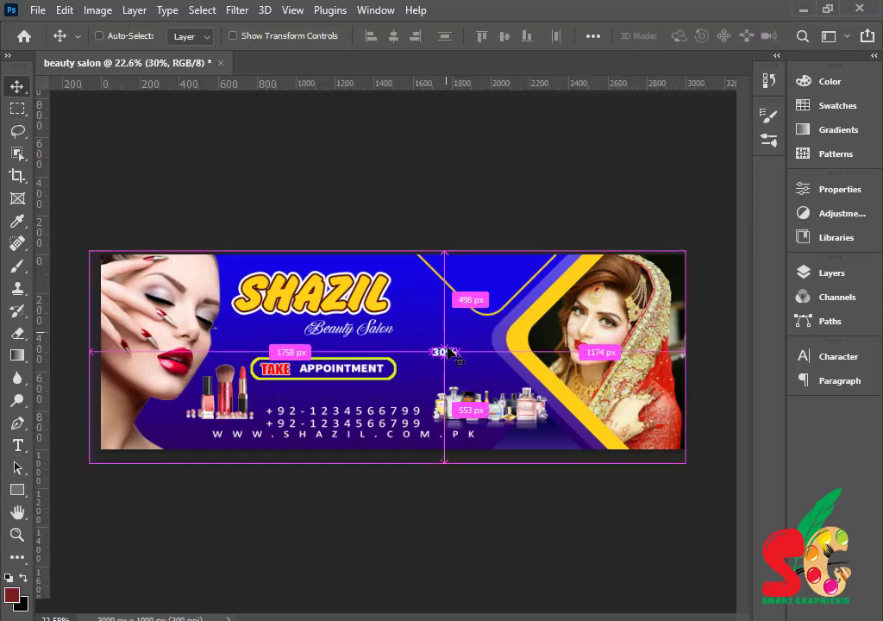
key("ctrl+t")
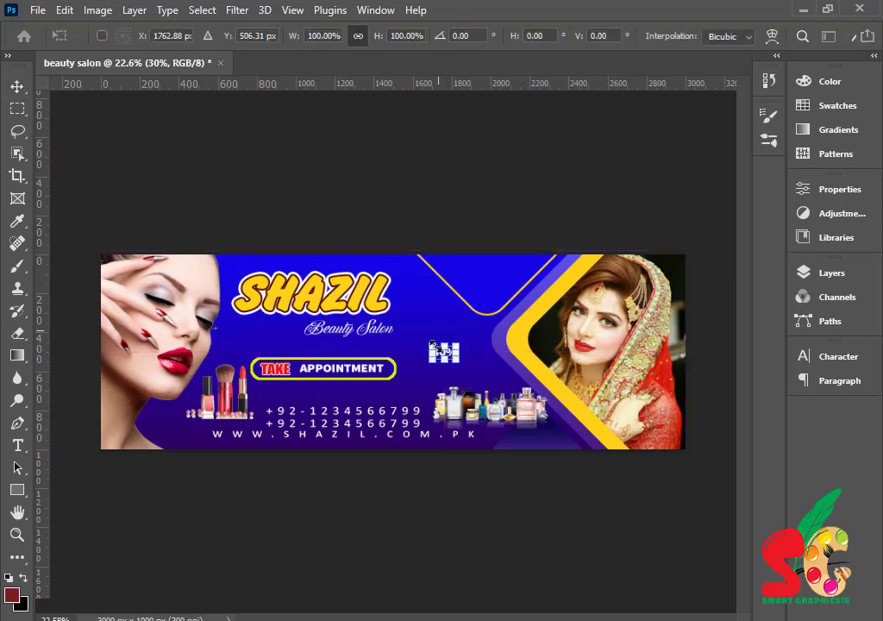
mouse_move(457, 359)
left_mouse_down()
mouse_move(469, 374)
mouse_move(455, 357)
left_mouse_up()
left_click(17, 225)
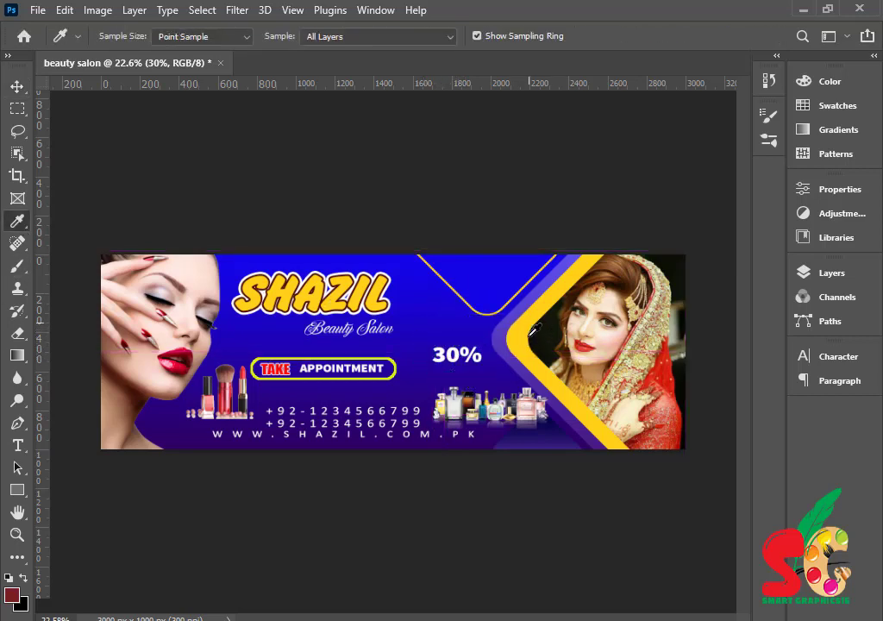
left_click(519, 374)
left_click(16, 87)
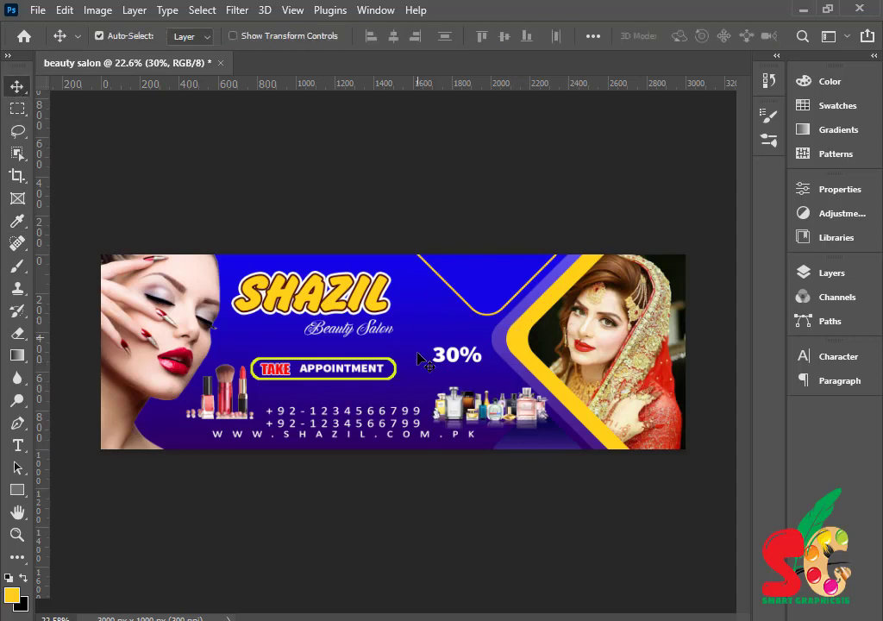
- Recolour the 30% text to the banner's sampled yellow
double_click(466, 369)
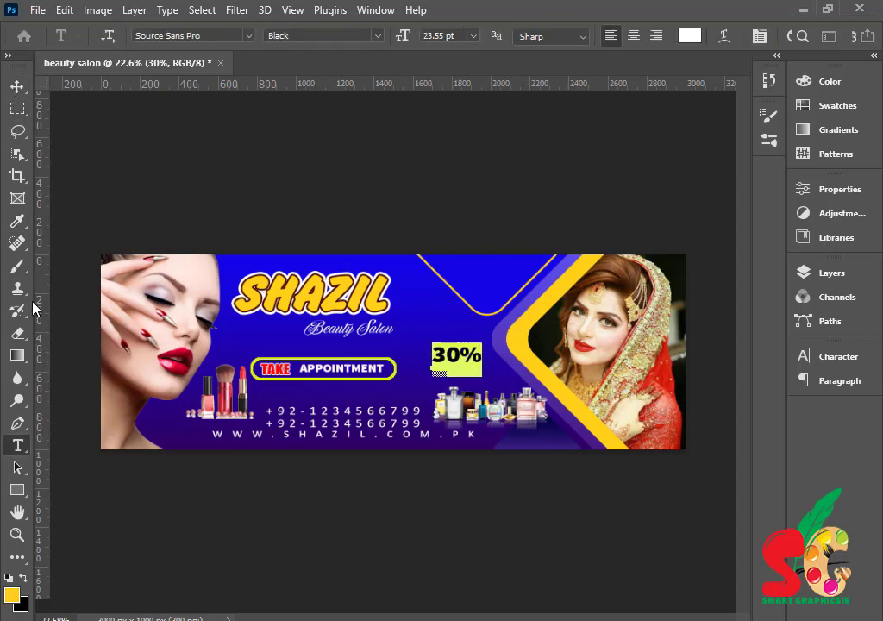
left_click(17, 222)
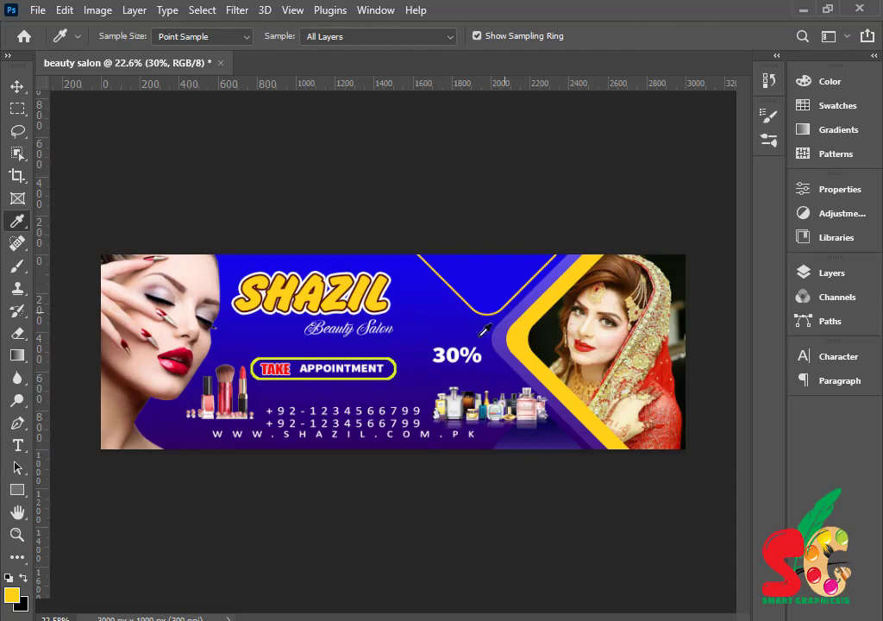
left_click(17, 88)
double_click(453, 354)
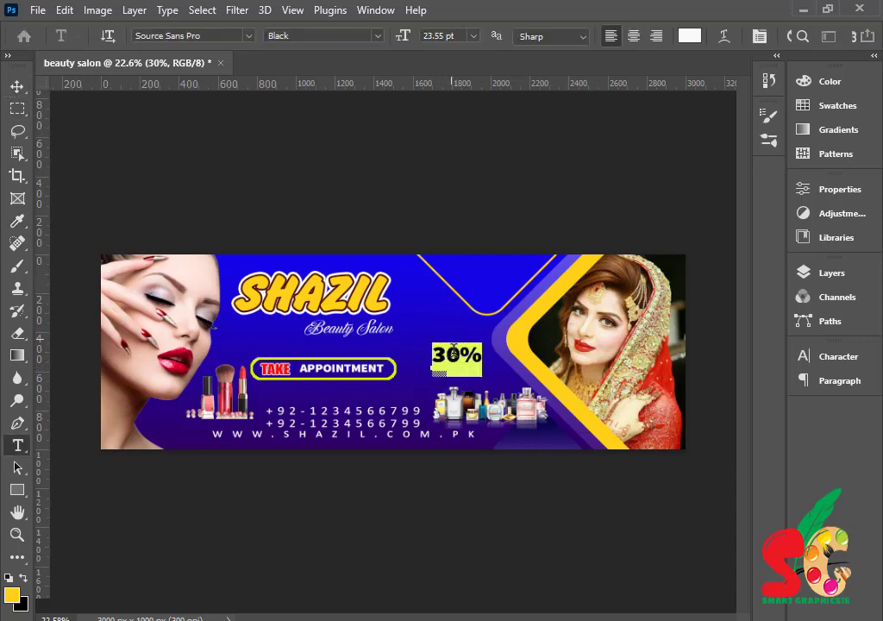
left_click(690, 36)
left_click(589, 264)
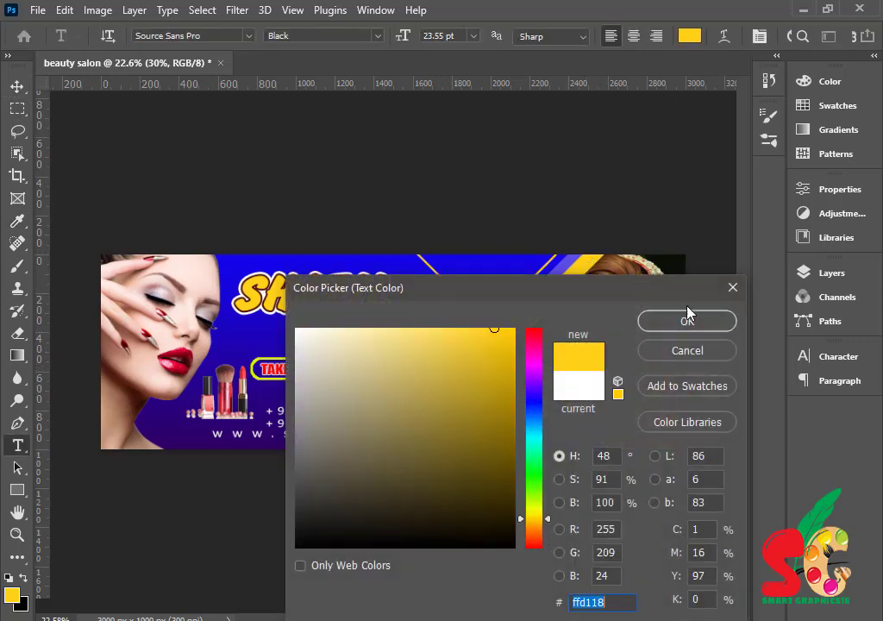
left_click(688, 321)
left_click(19, 87)
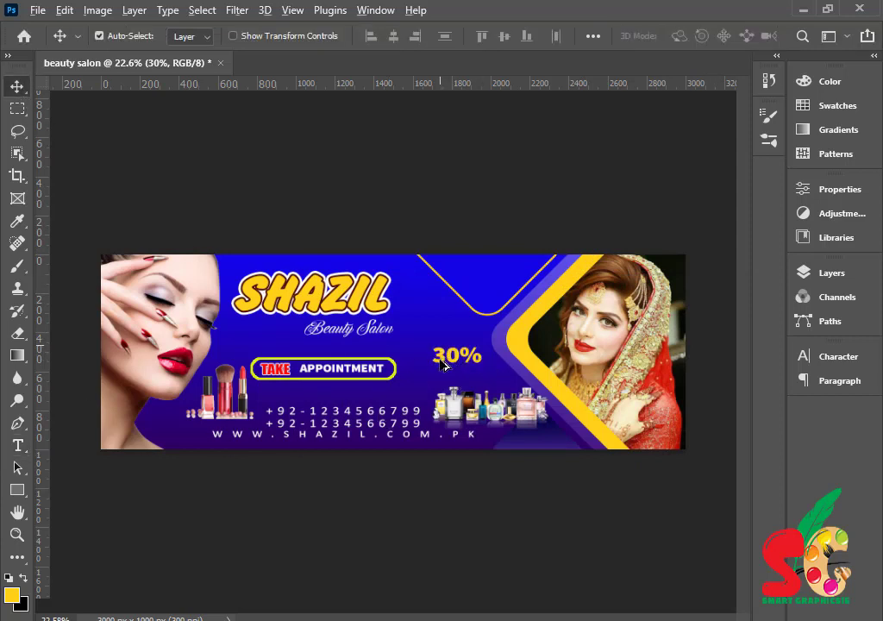
- Add a yellow 'Off' text copied from 30% just above it
left_click_drag(453, 362, 440, 336)
double_click(423, 330)
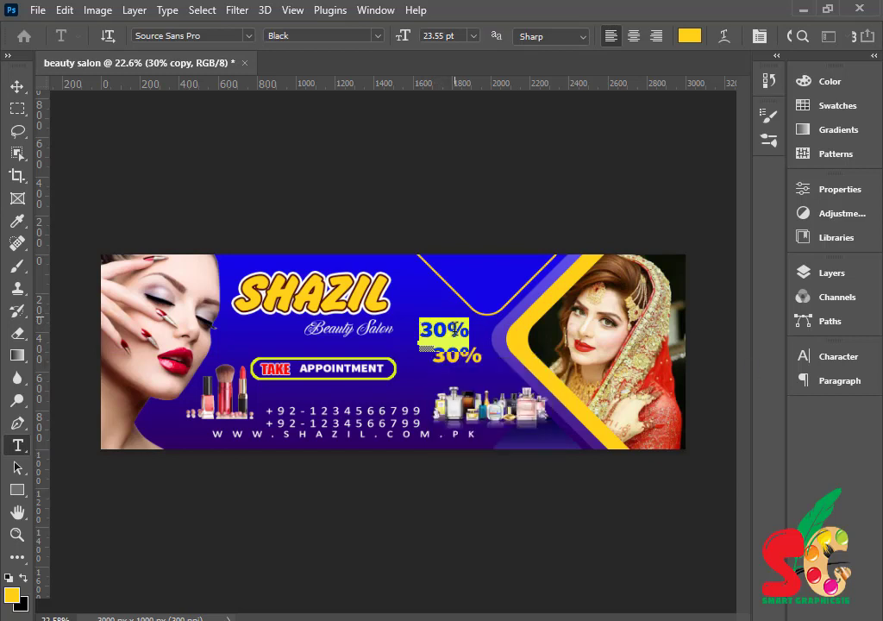
type("off")
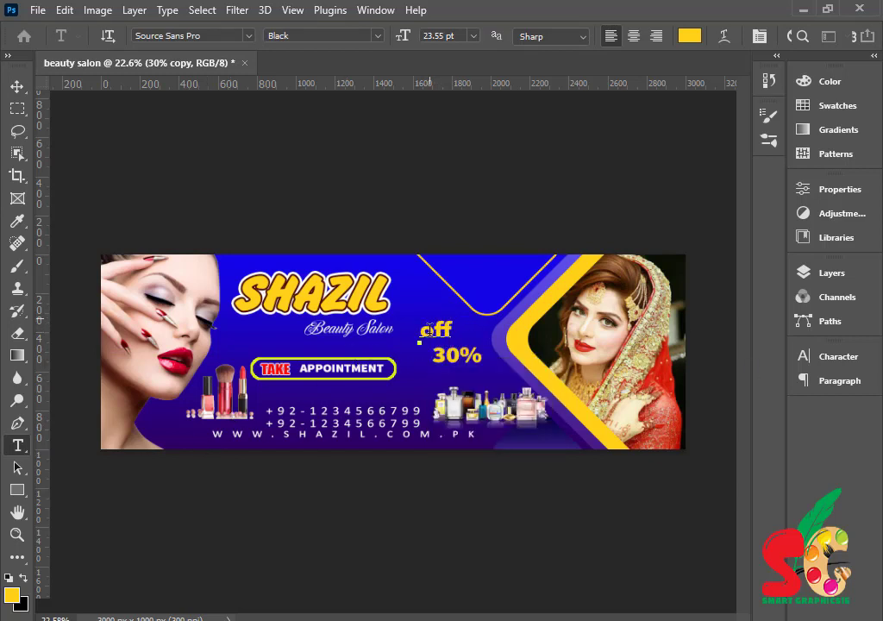
left_click_drag(429, 330, 421, 388)
type("O")
left_click(17, 86)
- Rotate 'Off' 90°, shrink it to about 42.78%, and set it beside the right side of 30%
key("z")
left_click_drag(420, 385, 374, 404)
key("v")
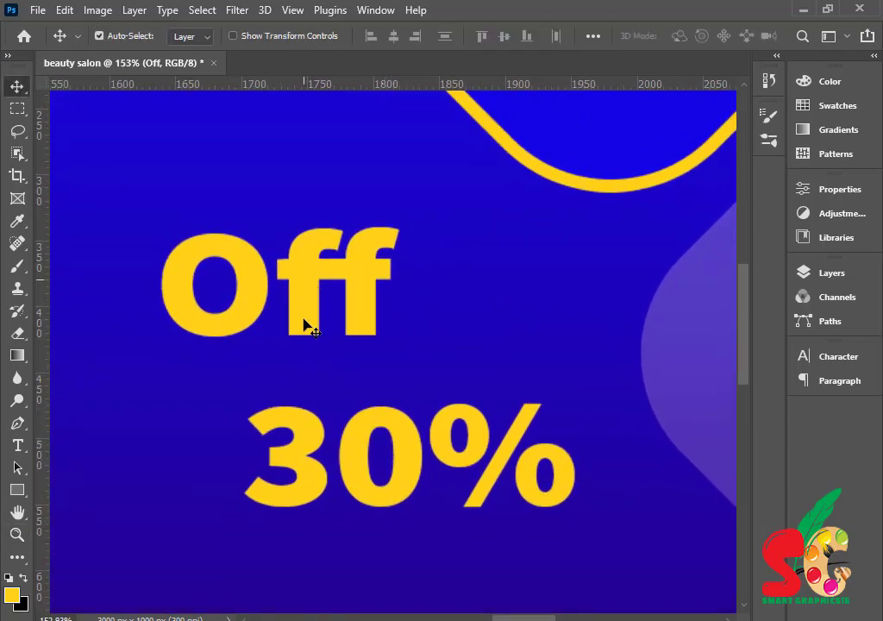
key("ctrl+t")
left_click_drag(310, 319, 520, 595)
left_click_drag(472, 568, 628, 495)
left_click_drag(698, 447, 672, 570)
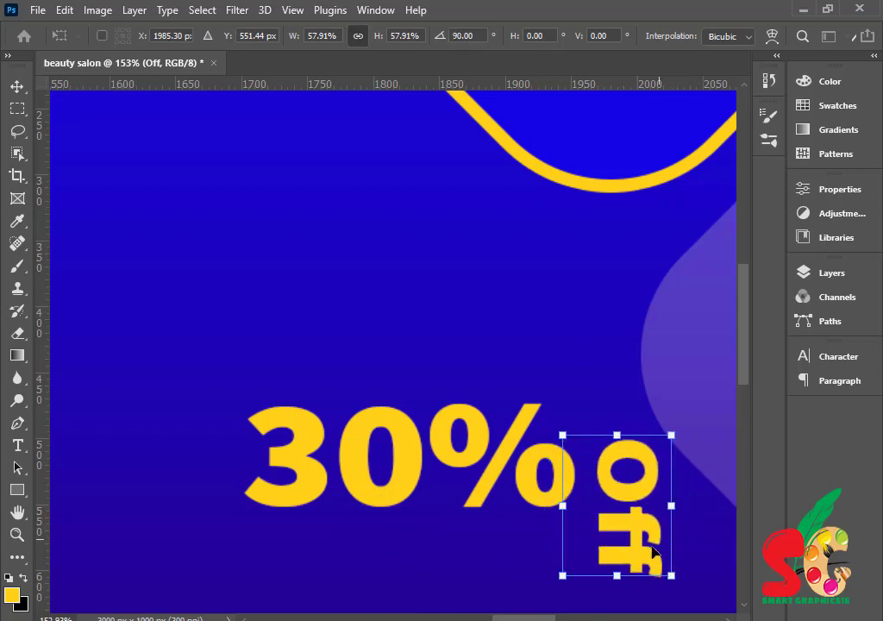
left_click_drag(638, 526, 647, 452)
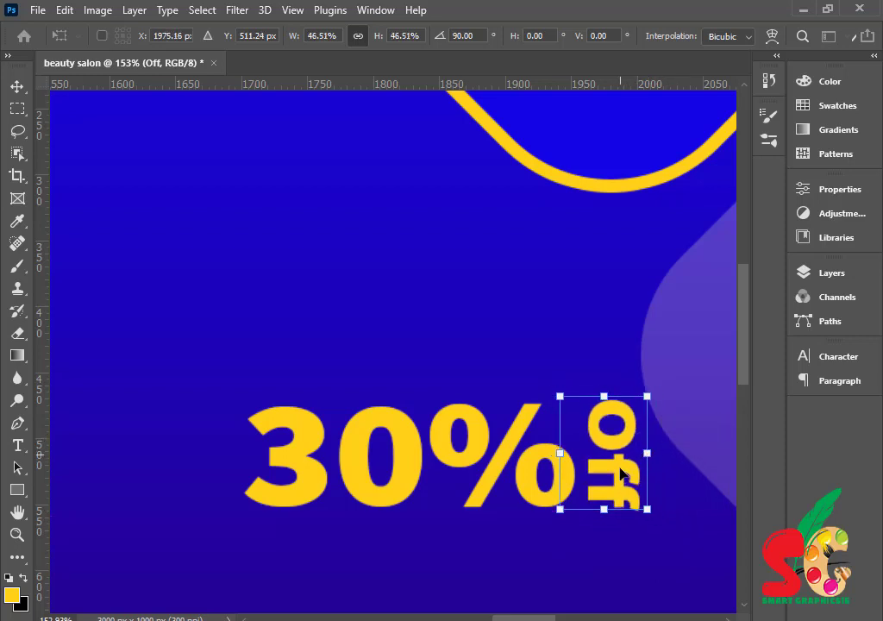
left_click_drag(647, 509, 639, 505)
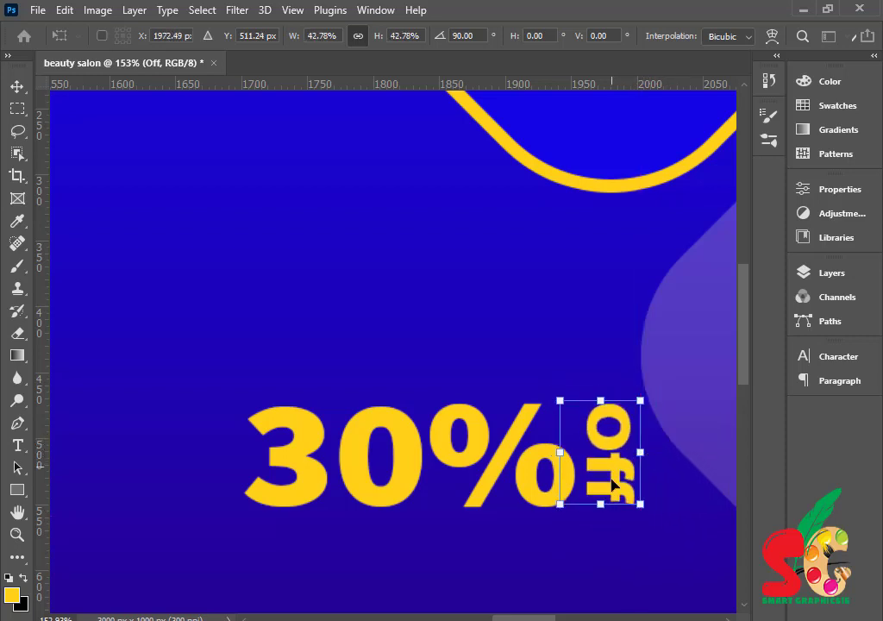
left_click_drag(617, 470, 618, 470)
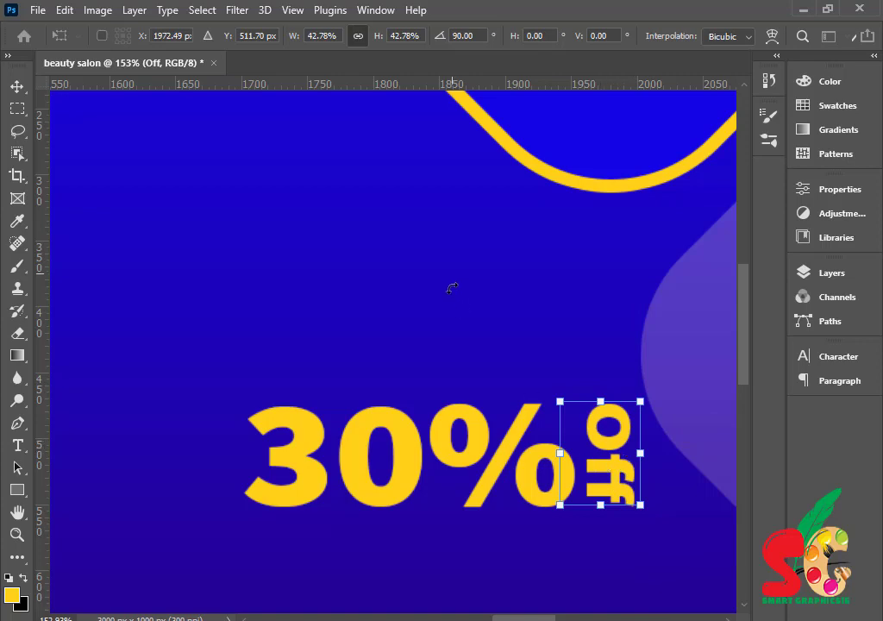
key("Return")
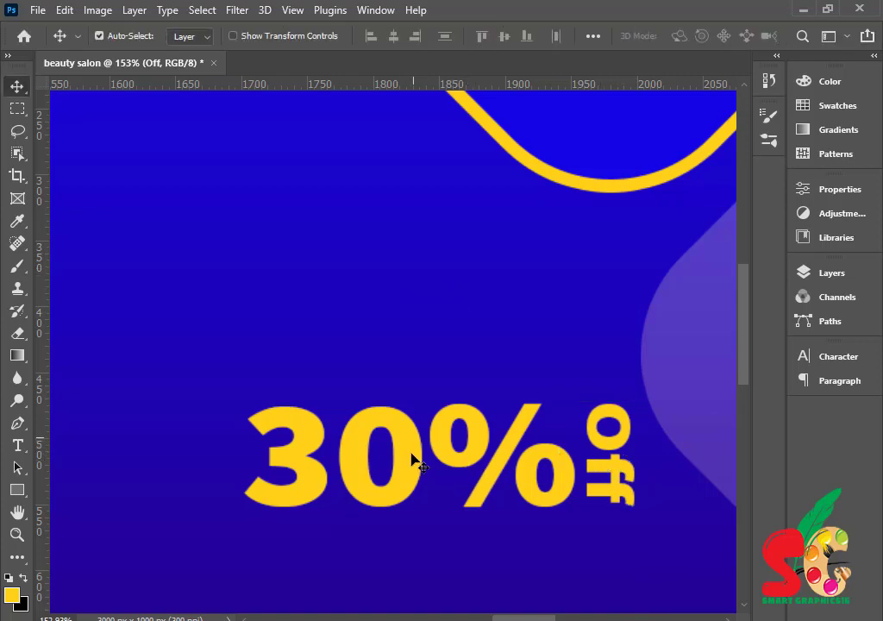
- Preview cyan #18ffe7 as the 30% text colour in the Color Picker
double_click(412, 457)
left_click(690, 36)
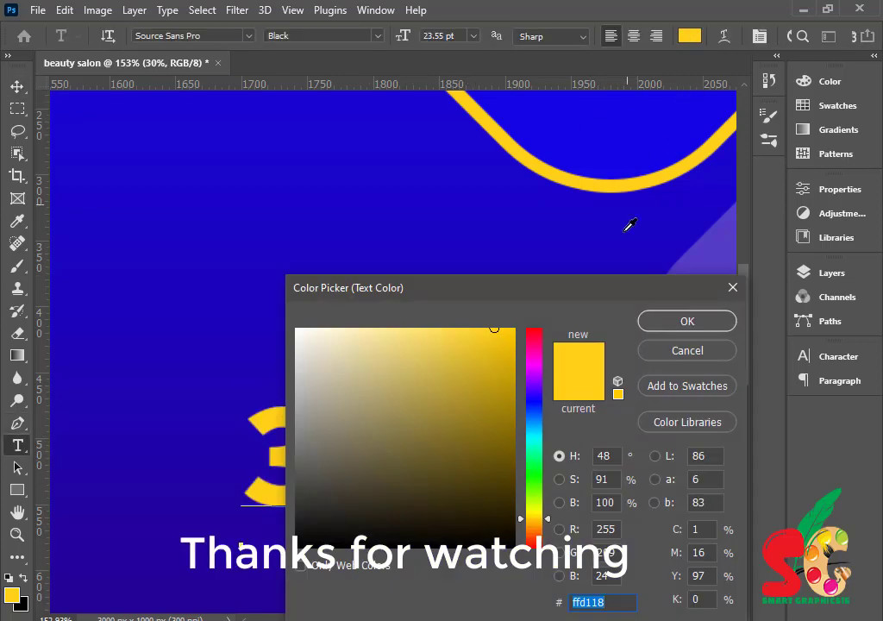
left_click(532, 445)
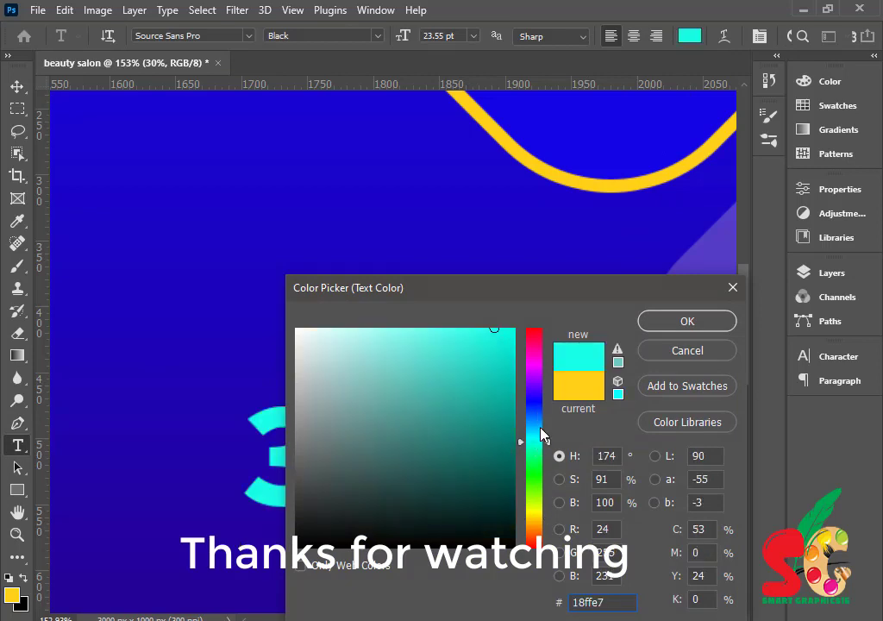